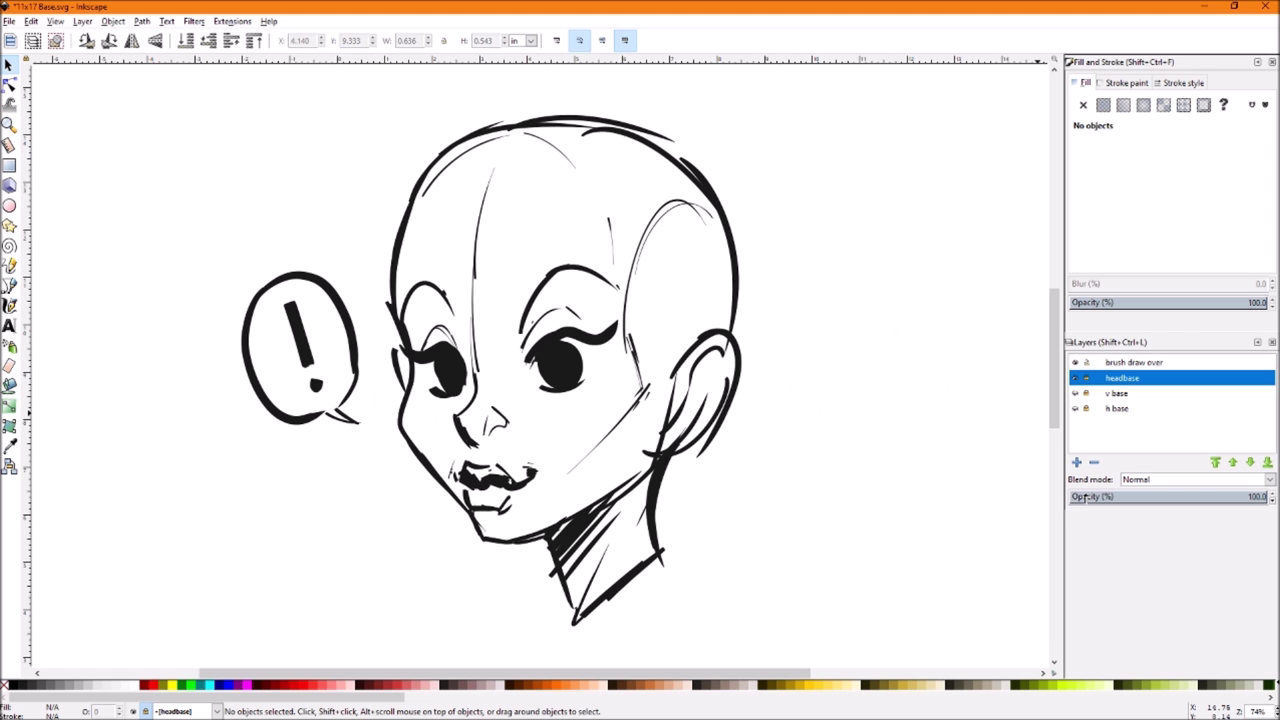
Fade the headbase layer to 7.8% opacity and make the brush draw over layer active
{"action": "left_click_drag", "start_coordinate": [1085, 497], "coordinate": [1078, 497]}
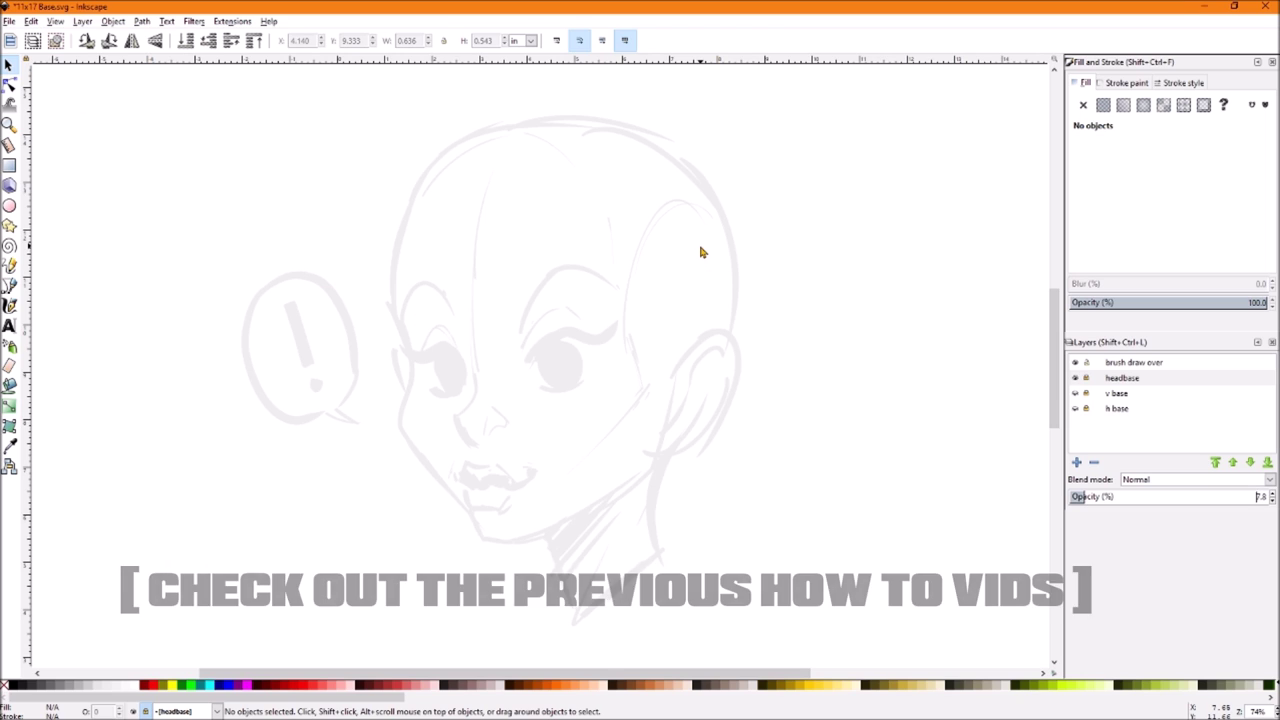
{"action": "left_click", "coordinate": [1133, 362]}
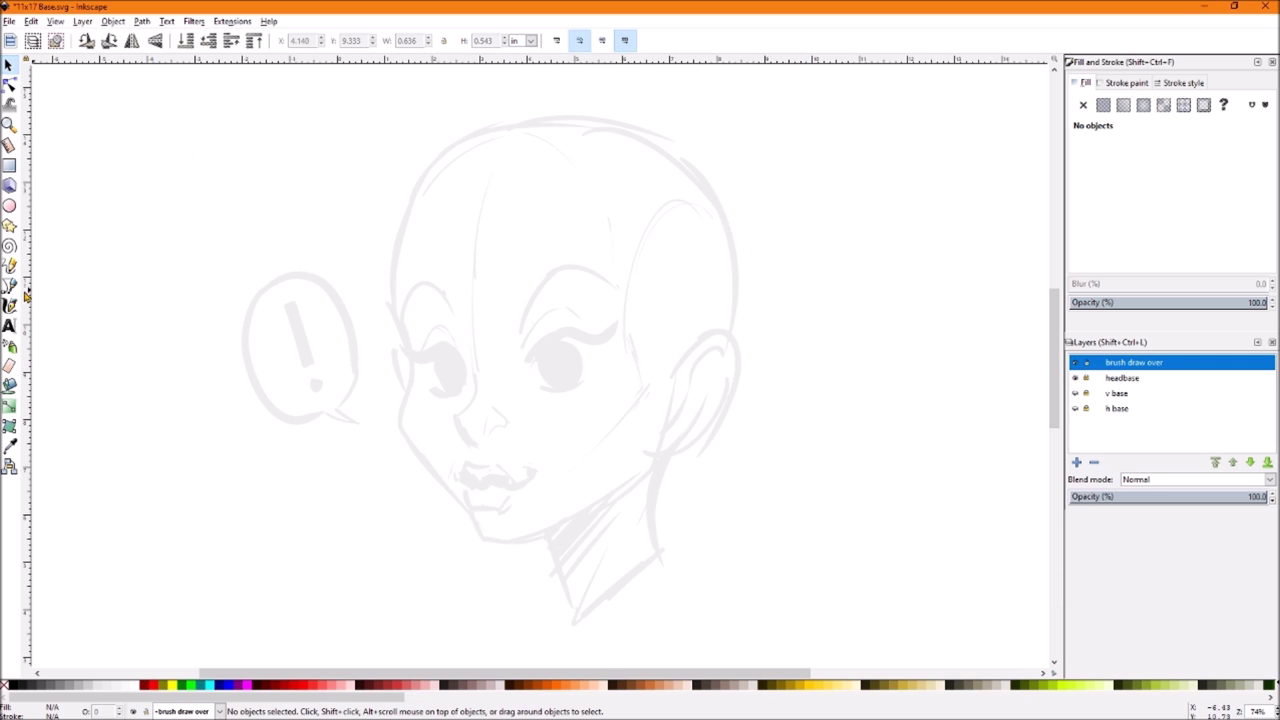
Activate the Calligraphy tool with the Brush preset
{"action": "left_click", "coordinate": [9, 305]}
{"action": "left_click", "coordinate": [40, 40]}
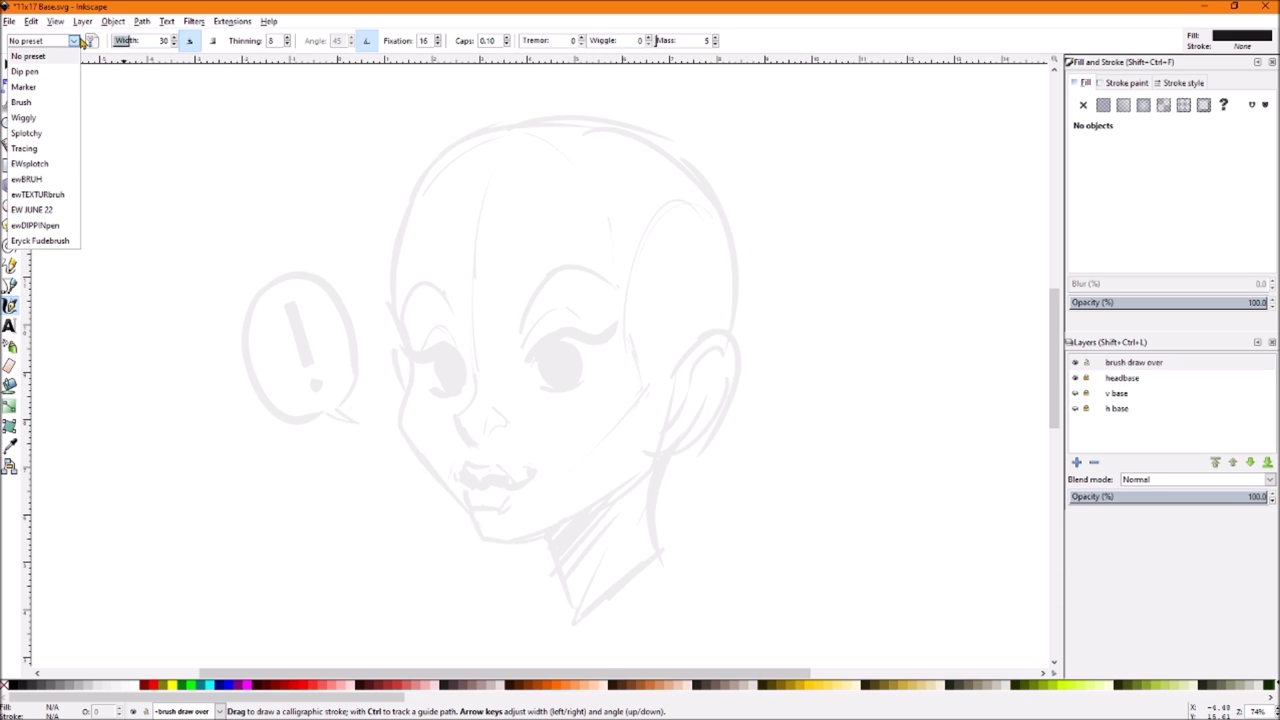
{"action": "left_click", "coordinate": [30, 104]}
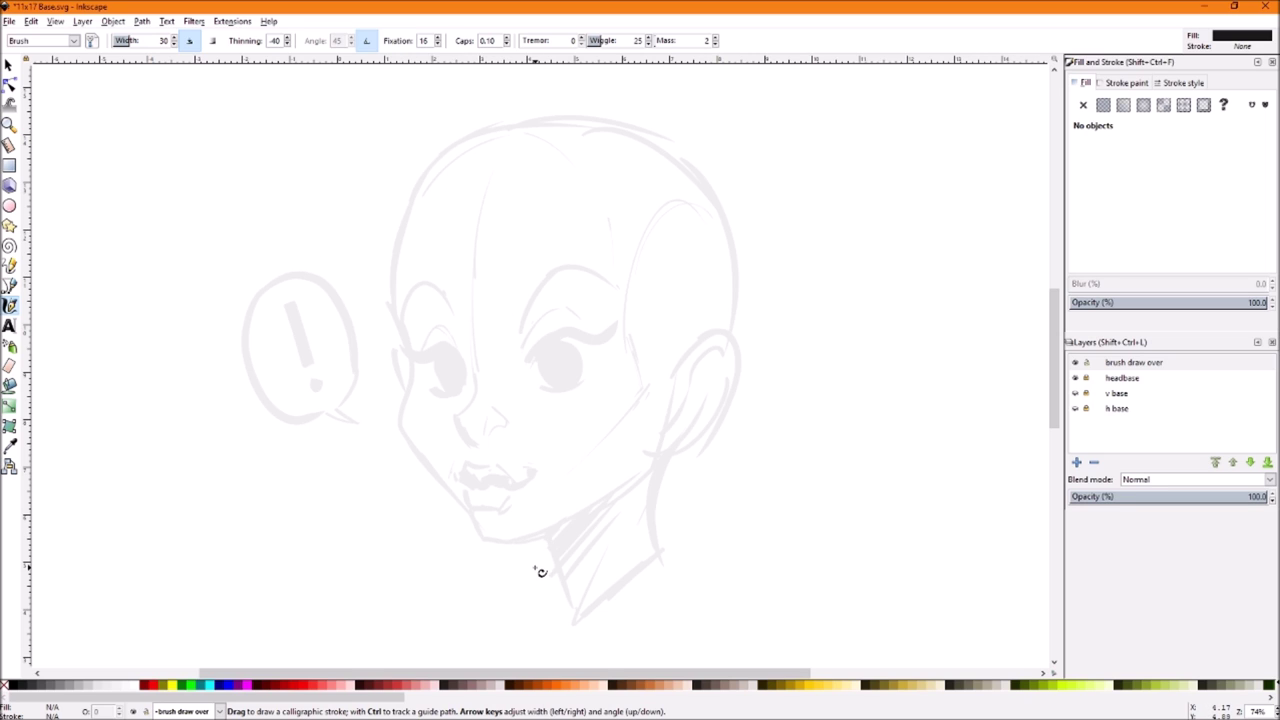
Try the Brush preset with one short stroke along the face's temple and undo it
{"action": "left_click_drag", "start_coordinate": [406, 398], "coordinate": [400, 305]}
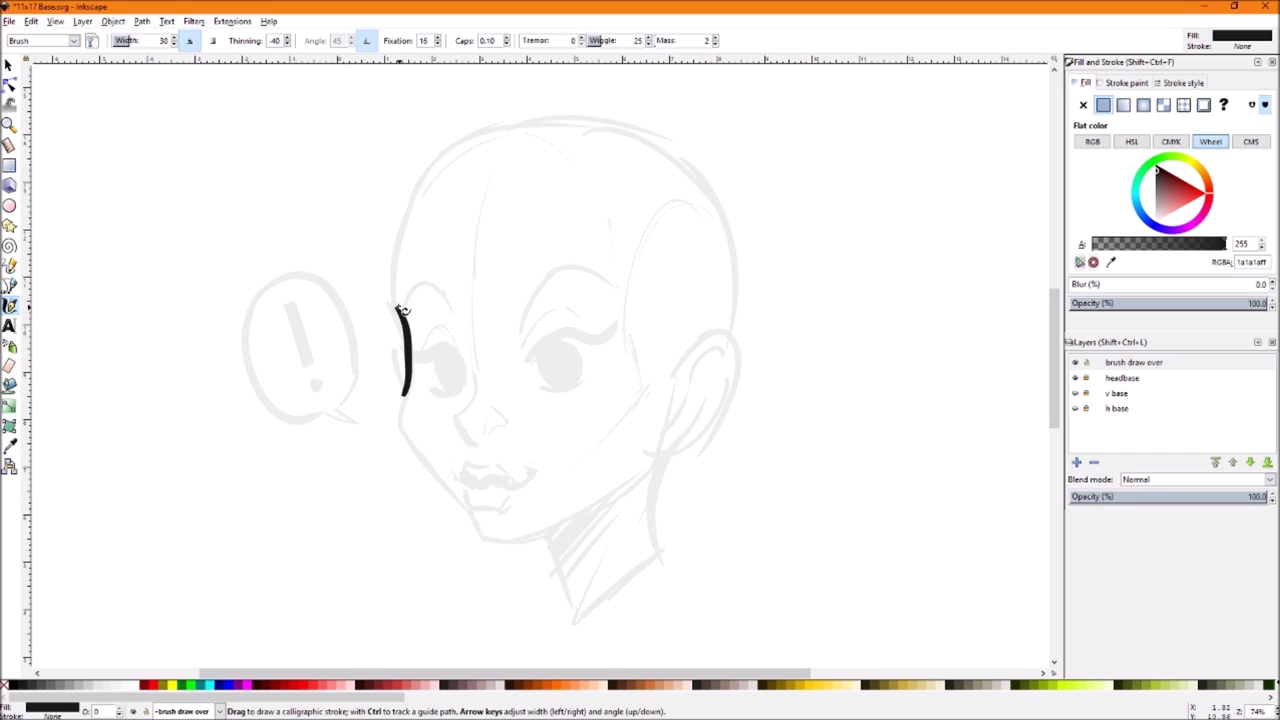
{"action": "key", "text": "Escape"}
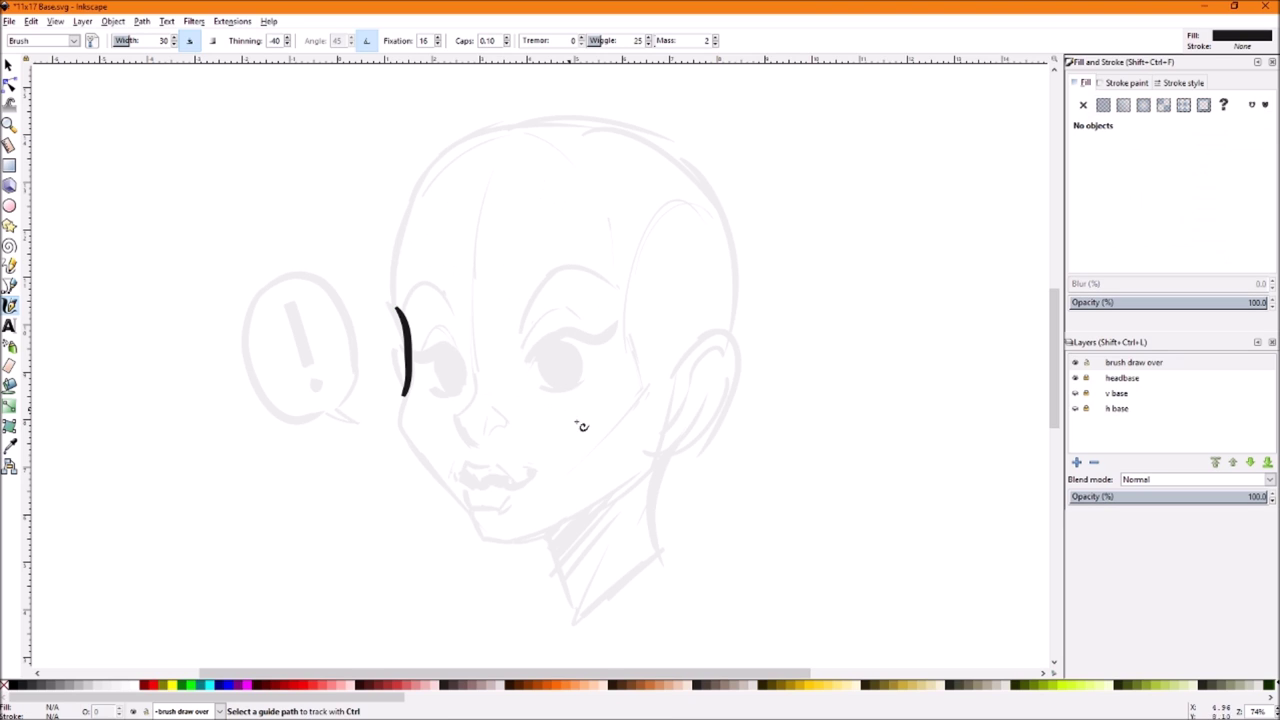
{"action": "key", "text": "ctrl+z"}
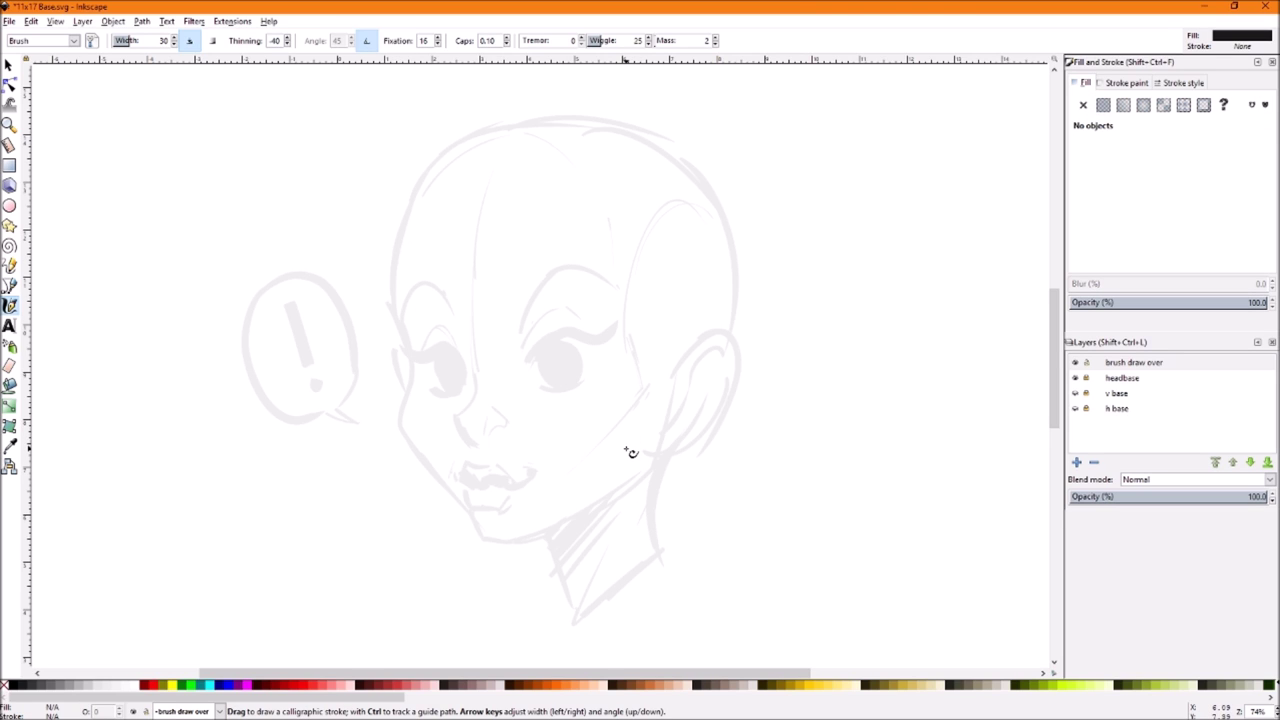
Draw test strokes with the Brush preset over the skull outline, ear, jaw and face, and delete them all
{"action": "left_click_drag", "start_coordinate": [396, 300], "coordinate": [478, 126]}
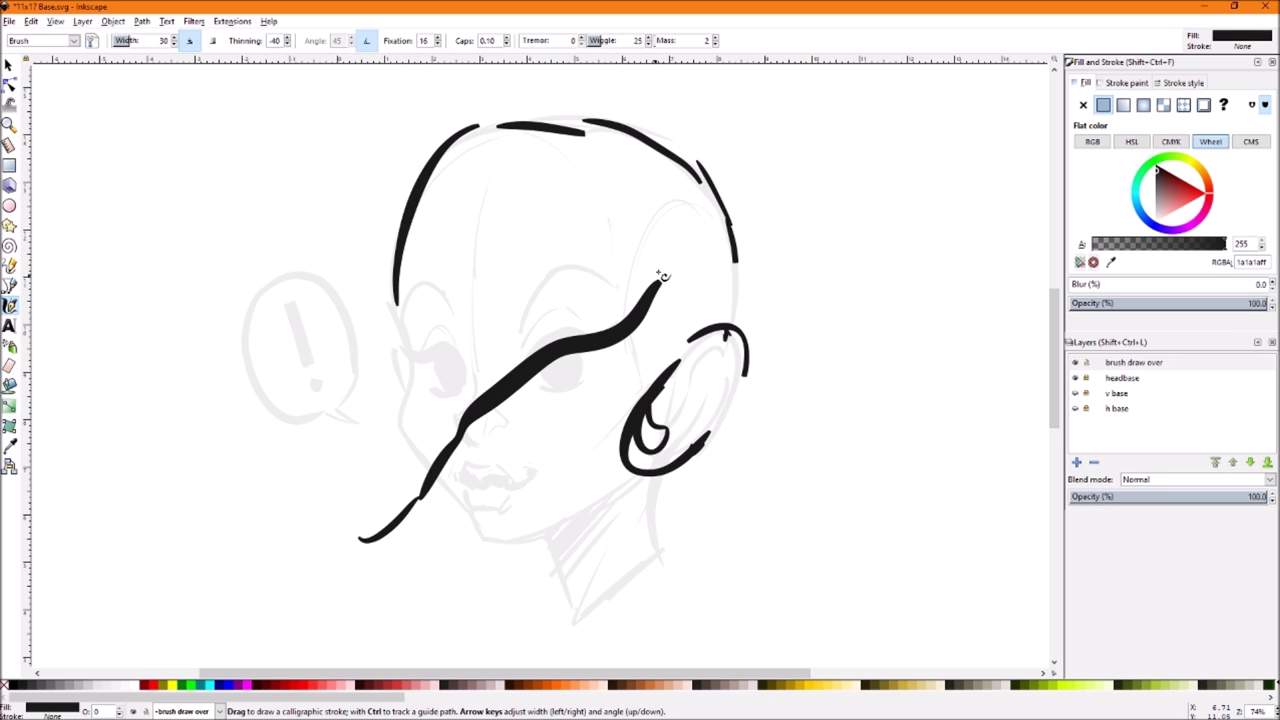
{"action": "left_click_drag", "start_coordinate": [665, 270], "coordinate": [629, 221]}
{"action": "mouse_move", "coordinate": [396, 302]}
{"action": "left_mouse_down"}
{"action": "mouse_move", "coordinate": [418, 370]}
{"action": "mouse_move", "coordinate": [420, 458]}
{"action": "mouse_move", "coordinate": [481, 529]}
{"action": "mouse_move", "coordinate": [598, 502]}
{"action": "mouse_move", "coordinate": [650, 474]}
{"action": "left_mouse_up"}
{"action": "left_click_drag", "start_coordinate": [480, 532], "coordinate": [432, 449]}
{"action": "mouse_move", "coordinate": [416, 315]}
{"action": "left_mouse_down"}
{"action": "mouse_move", "coordinate": [404, 306]}
{"action": "mouse_move", "coordinate": [446, 129]}
{"action": "left_mouse_up"}
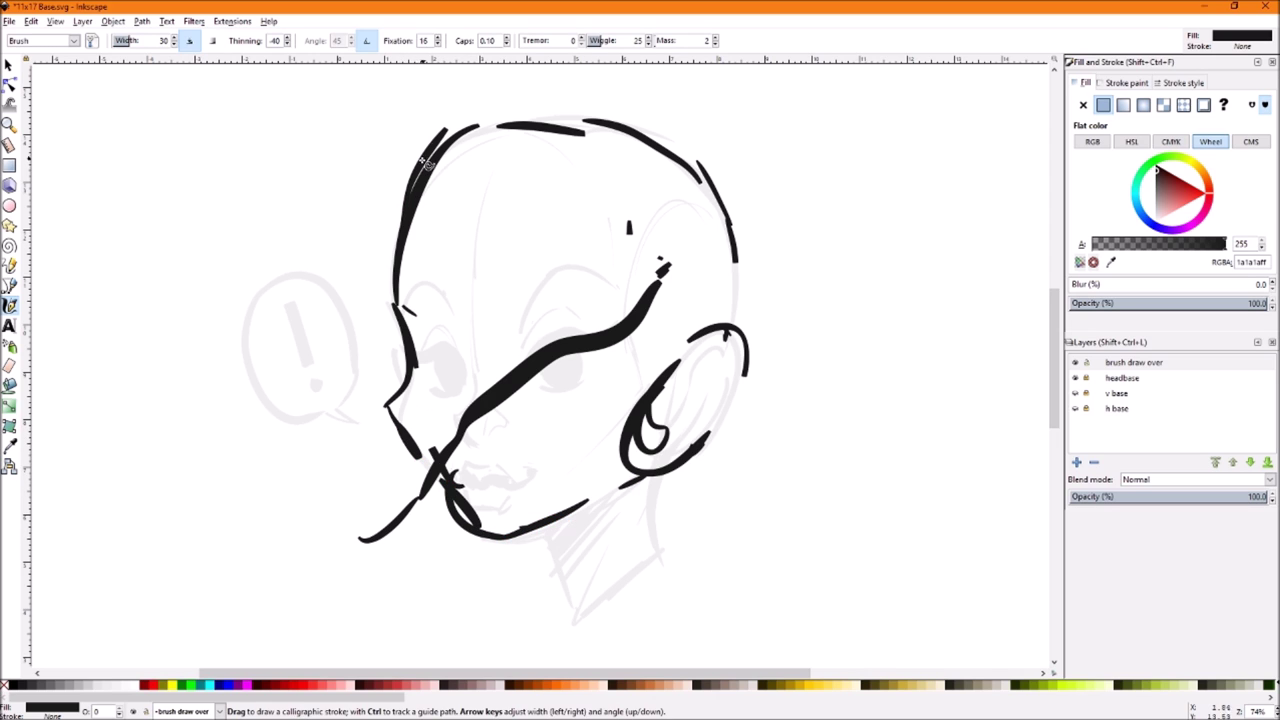
{"action": "mouse_move", "coordinate": [387, 197]}
{"action": "left_mouse_down"}
{"action": "mouse_move", "coordinate": [370, 254]}
{"action": "mouse_move", "coordinate": [391, 279]}
{"action": "left_mouse_up"}
{"action": "left_click_drag", "start_coordinate": [378, 292], "coordinate": [431, 280]}
{"action": "left_click_drag", "start_coordinate": [445, 279], "coordinate": [447, 292]}
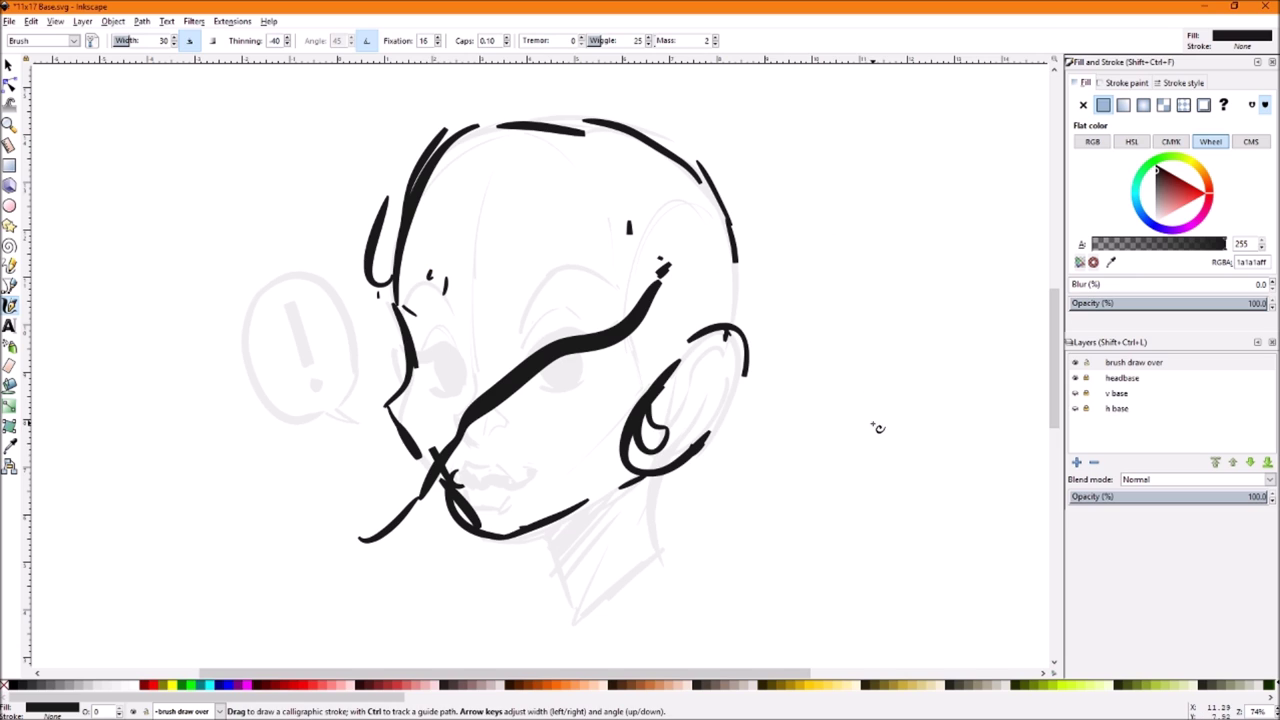
{"action": "key", "text": "ctrl+a"}
{"action": "key", "text": "Delete"}
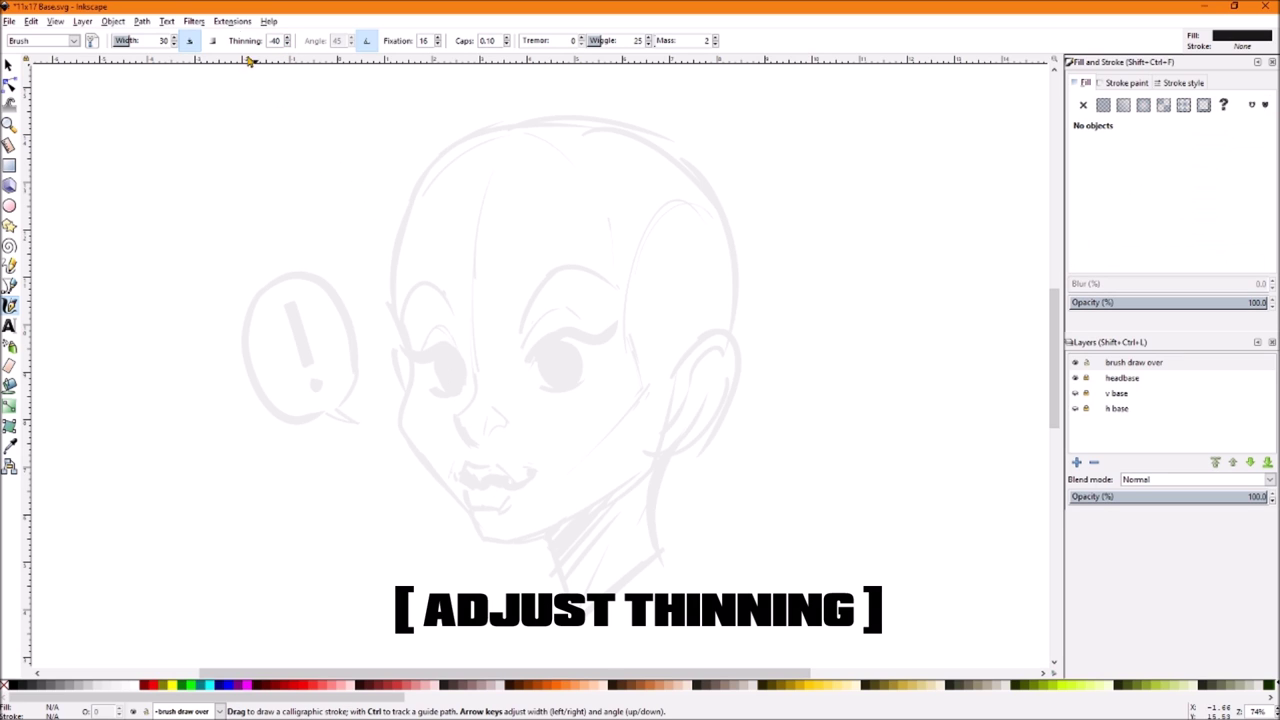
Set the thinning to 0, try strokes along the face contour and across the eye area, and undo them
{"action": "left_click", "coordinate": [288, 38]}
{"action": "left_click", "coordinate": [287, 45]}
{"action": "mouse_move", "coordinate": [413, 214]}
{"action": "left_mouse_down"}
{"action": "mouse_move", "coordinate": [402, 428]}
{"action": "mouse_move", "coordinate": [488, 545]}
{"action": "mouse_move", "coordinate": [546, 528]}
{"action": "mouse_move", "coordinate": [656, 448]}
{"action": "left_mouse_up"}
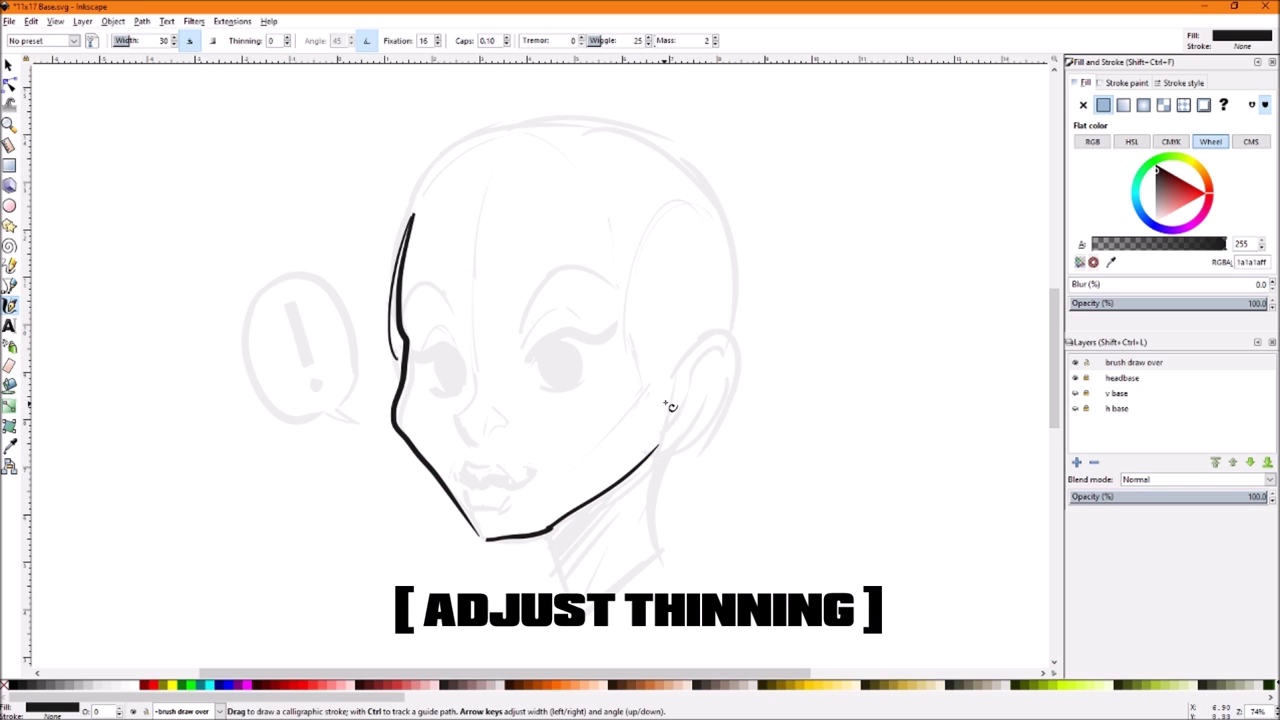
{"action": "left_click_drag", "start_coordinate": [666, 400], "coordinate": [676, 230]}
{"action": "left_click_drag", "start_coordinate": [640, 184], "coordinate": [546, 430]}
{"action": "left_click_drag", "start_coordinate": [615, 240], "coordinate": [510, 462]}
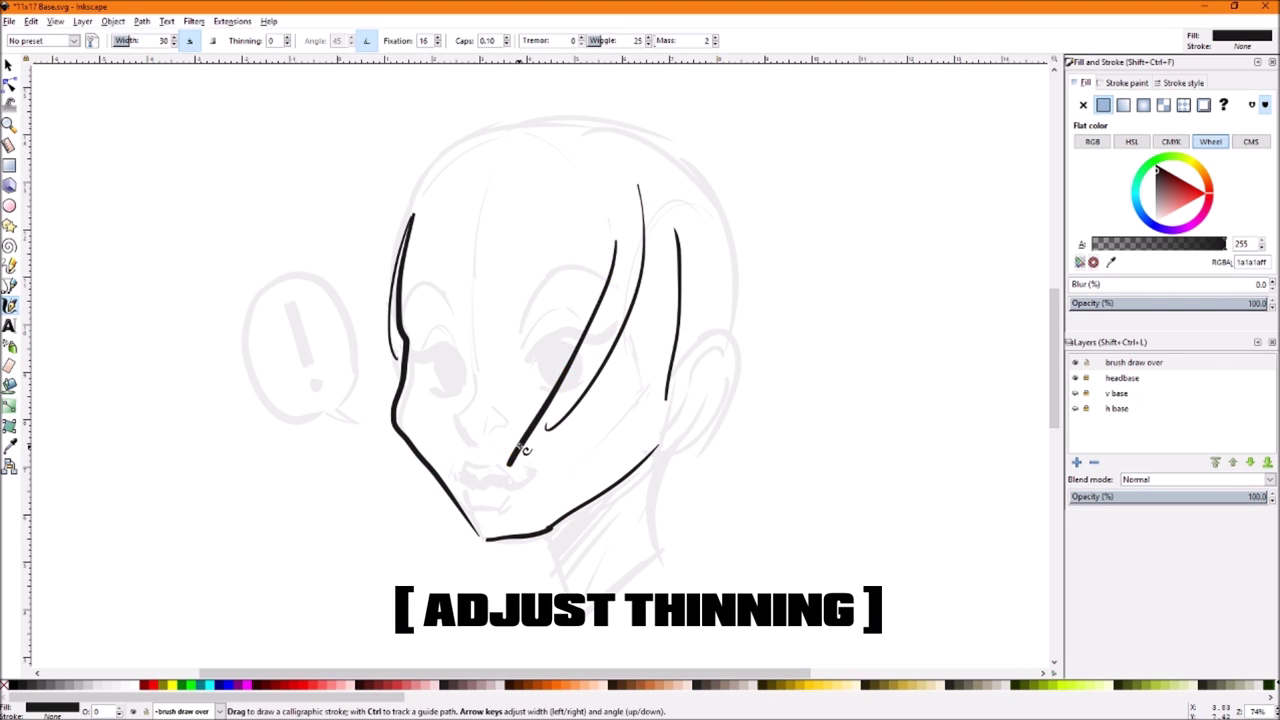
{"action": "key", "text": "ctrl+z"}
{"action": "key", "text": "ctrl+z"}
{"action": "key", "text": "ctrl+z"}
{"action": "key", "text": "ctrl+z"}
{"action": "key", "text": "ctrl+z"}
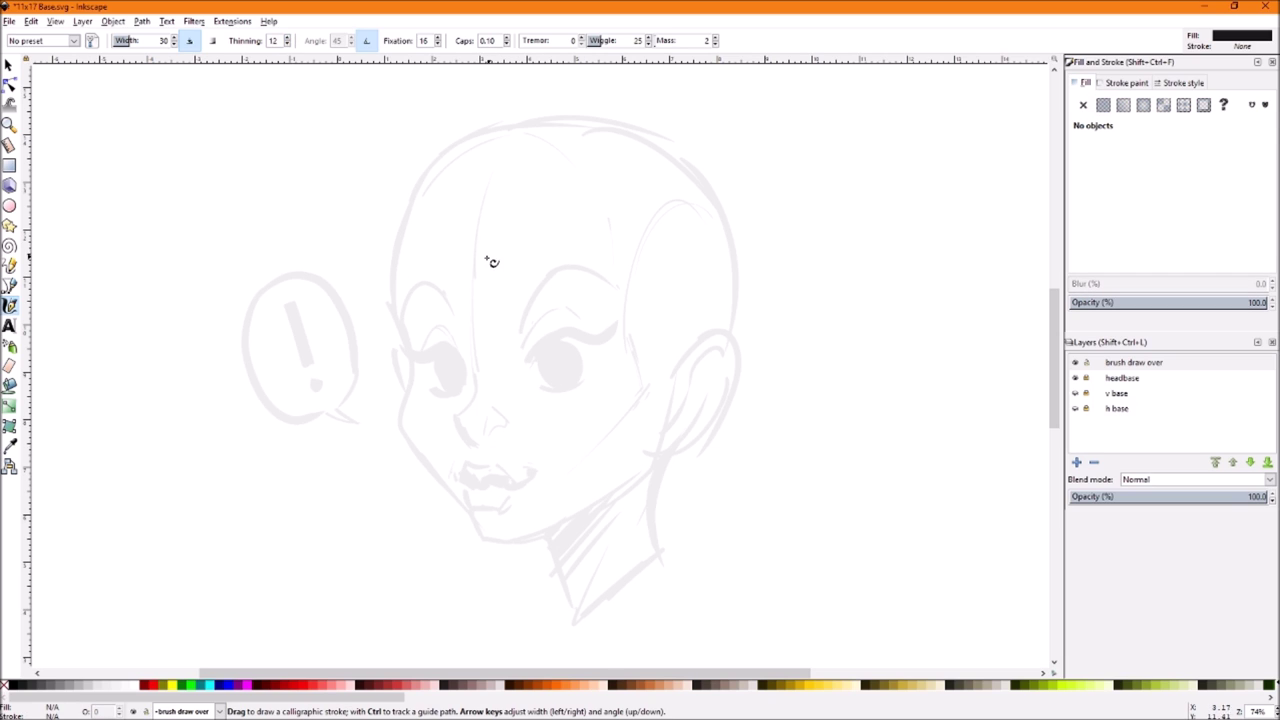
Try several long curves across the face with thinning 12, and delete them all
{"action": "left_click_drag", "start_coordinate": [492, 216], "coordinate": [585, 445]}
{"action": "left_click_drag", "start_coordinate": [527, 222], "coordinate": [620, 440]}
{"action": "mouse_move", "coordinate": [555, 157]}
{"action": "left_mouse_down"}
{"action": "mouse_move", "coordinate": [600, 206]}
{"action": "mouse_move", "coordinate": [440, 523]}
{"action": "left_mouse_up"}
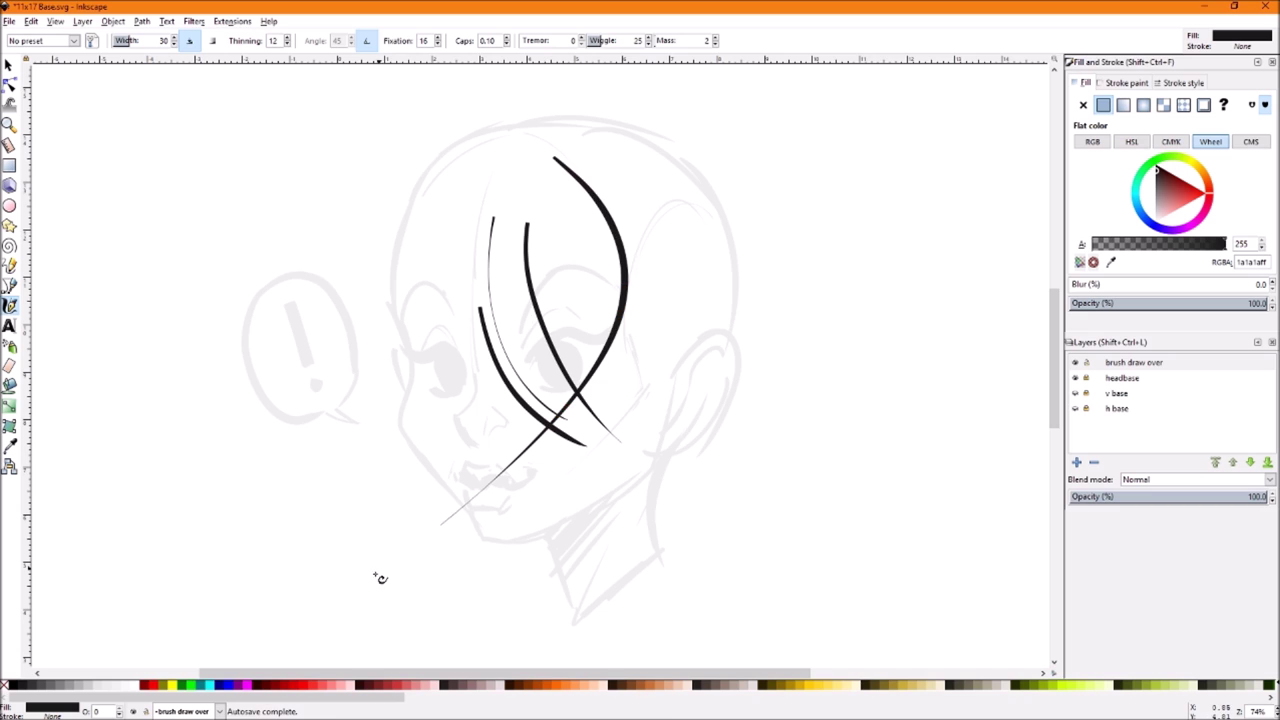
{"action": "mouse_move", "coordinate": [619, 172]}
{"action": "left_mouse_down"}
{"action": "mouse_move", "coordinate": [598, 354]}
{"action": "mouse_move", "coordinate": [405, 470]}
{"action": "left_mouse_up"}
{"action": "key", "text": "ctrl+a"}
{"action": "key", "text": "Delete"}
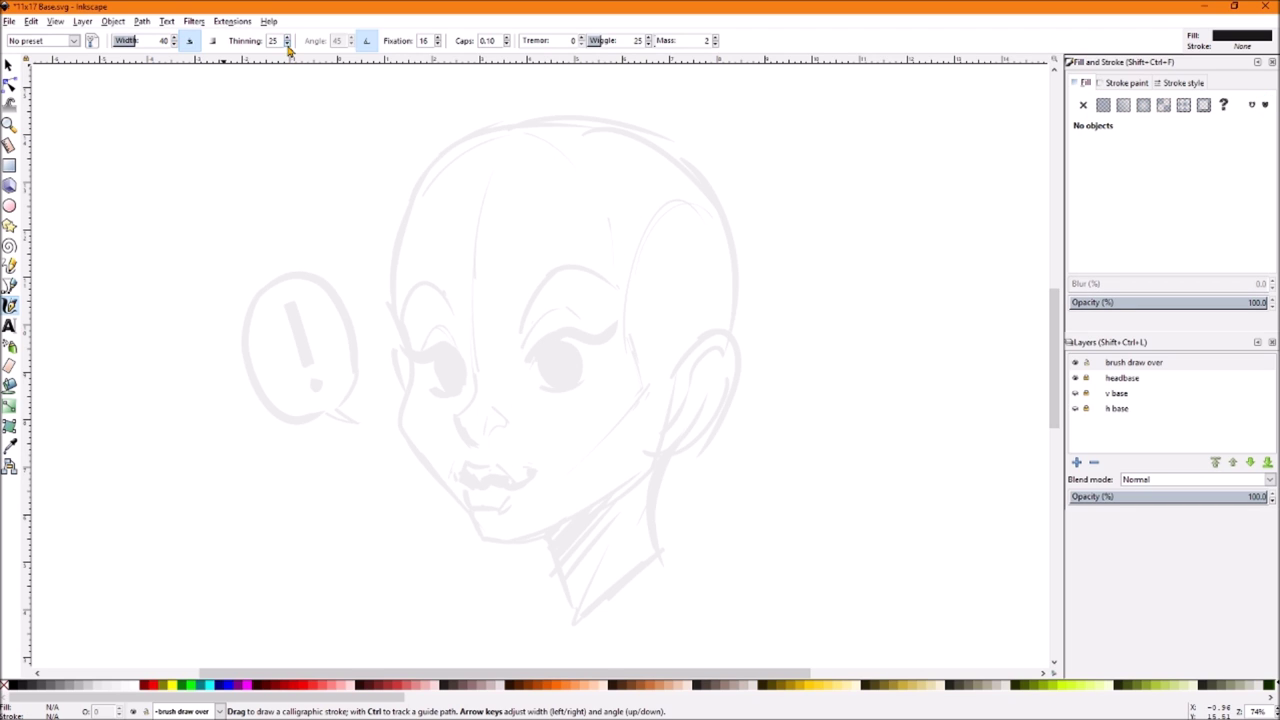
Try curved strokes over the side of the head and the face with width 40 and thinning 23, and undo them
{"action": "left_click_drag", "start_coordinate": [668, 207], "coordinate": [640, 376]}
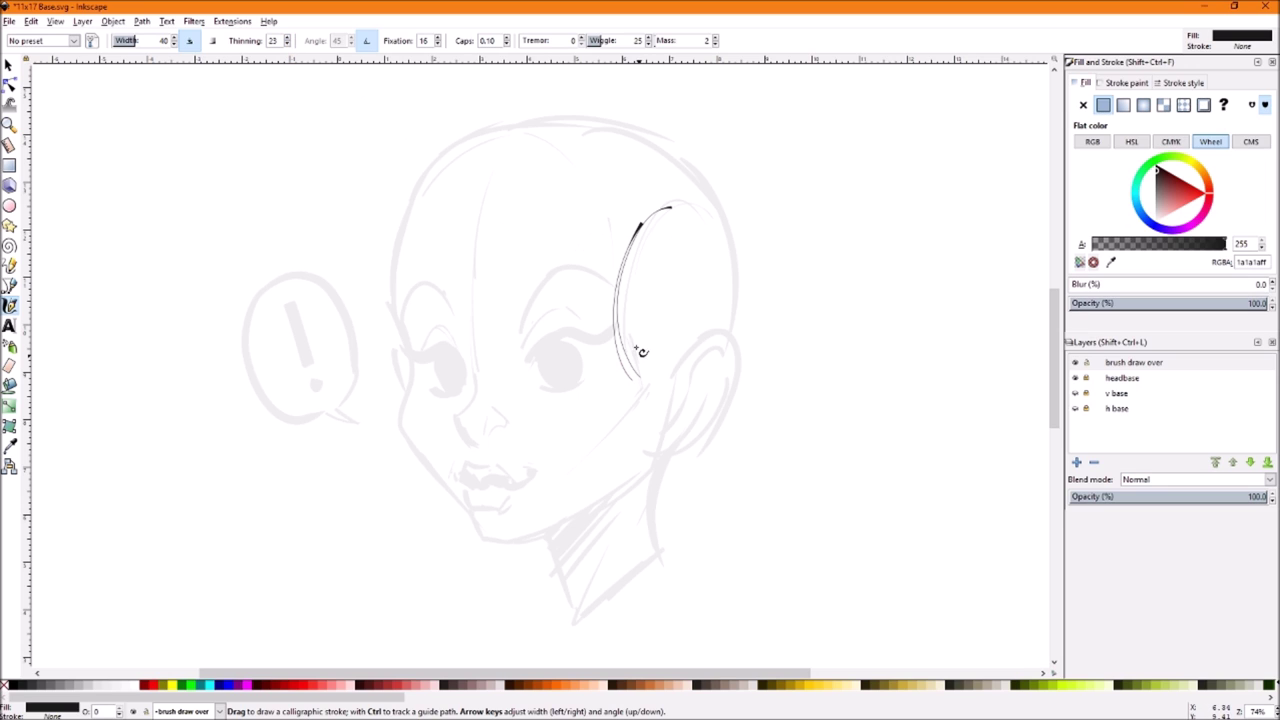
{"action": "key", "text": "Escape"}
{"action": "mouse_move", "coordinate": [528, 191]}
{"action": "left_mouse_down"}
{"action": "mouse_move", "coordinate": [505, 245]}
{"action": "mouse_move", "coordinate": [520, 400]}
{"action": "left_mouse_up"}
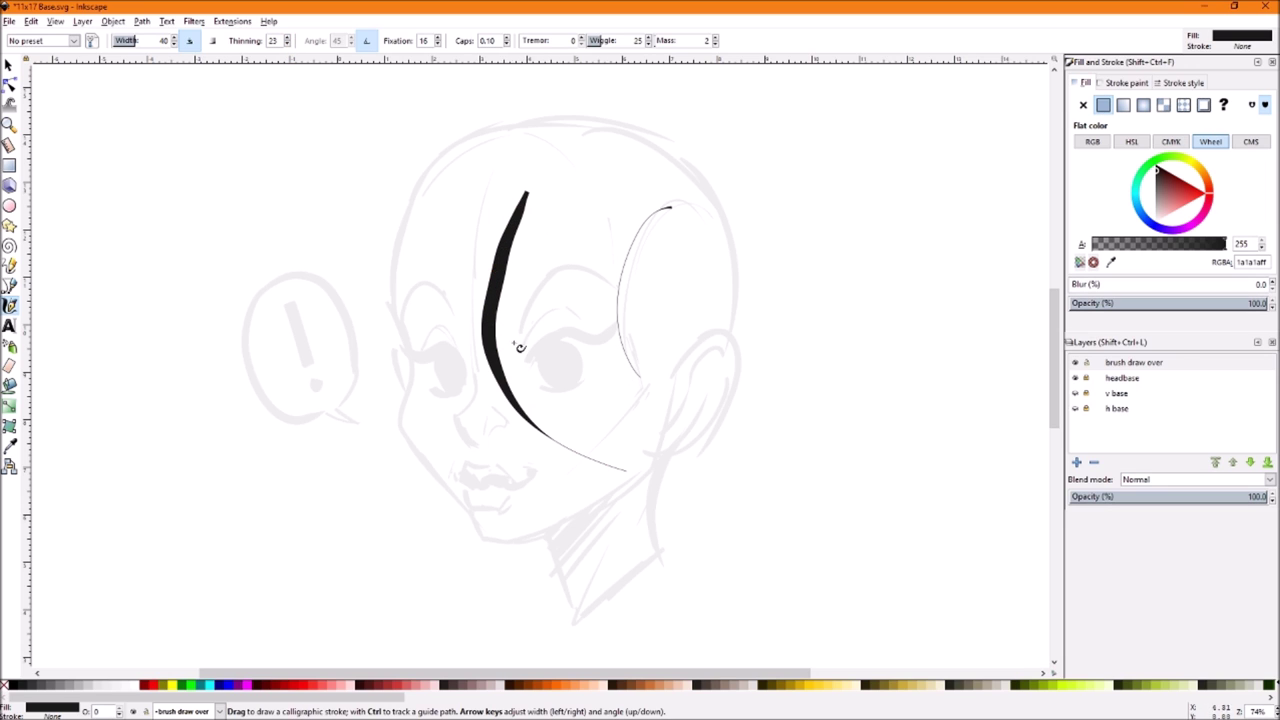
{"action": "mouse_move", "coordinate": [466, 222]}
{"action": "left_mouse_down"}
{"action": "mouse_move", "coordinate": [462, 395]}
{"action": "mouse_move", "coordinate": [573, 340]}
{"action": "mouse_move", "coordinate": [595, 295]}
{"action": "mouse_move", "coordinate": [578, 200]}
{"action": "mouse_move", "coordinate": [630, 185]}
{"action": "mouse_move", "coordinate": [602, 252]}
{"action": "mouse_move", "coordinate": [520, 330]}
{"action": "left_mouse_up"}
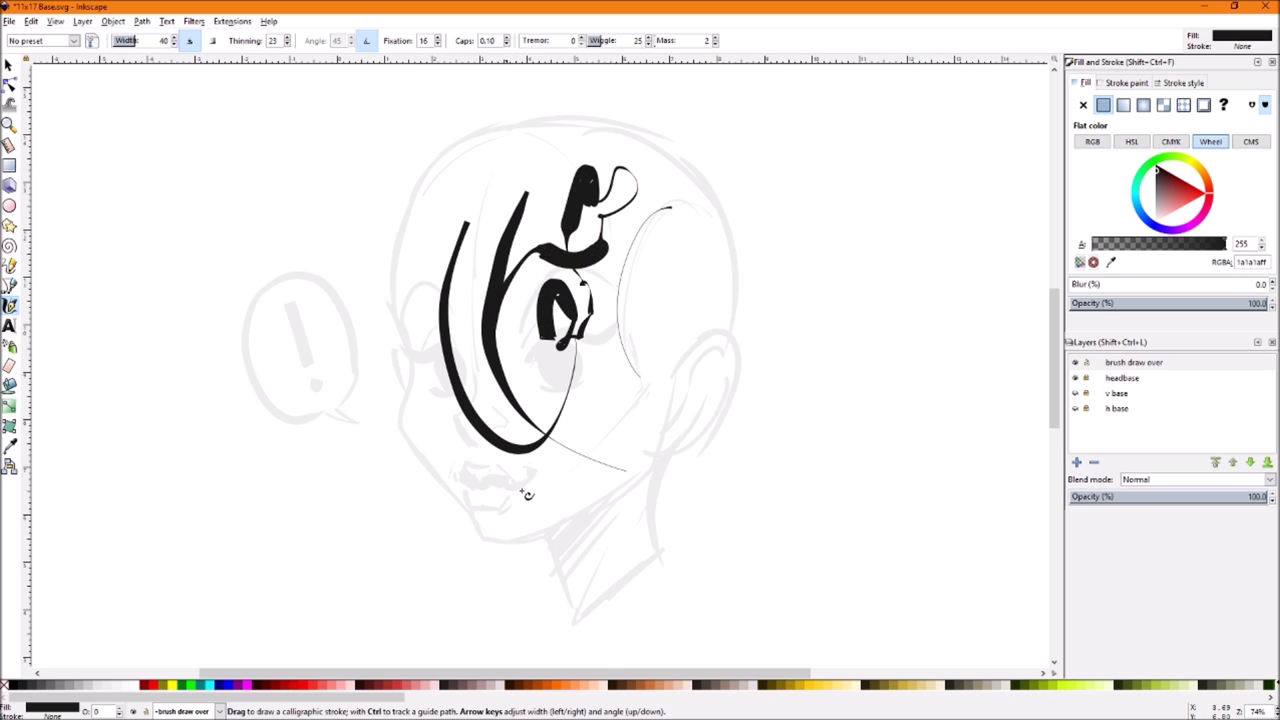
{"action": "key", "text": "ctrl+z"}
{"action": "key", "text": "ctrl+z"}
{"action": "key", "text": "ctrl+z"}
{"action": "key", "text": "ctrl+z"}
{"action": "key", "text": "ctrl+z"}
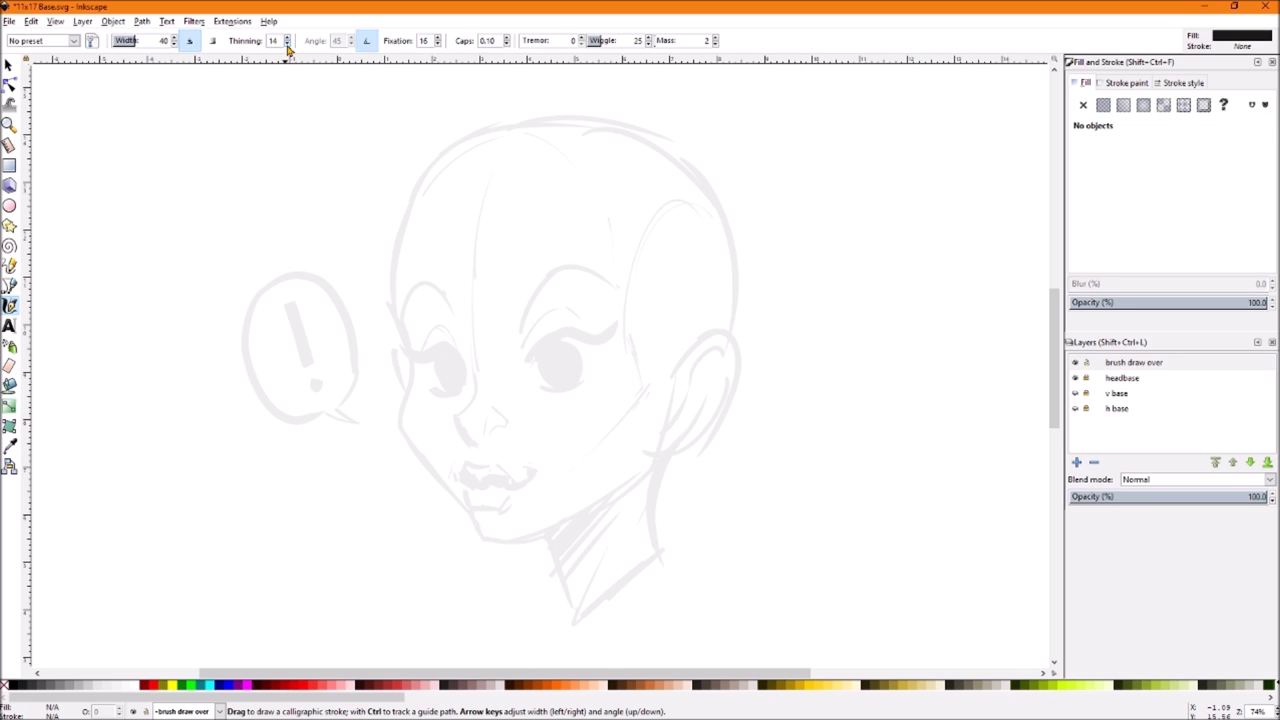
Set the thinning to 15 and try one long diagonal stroke across the face, undoing it
{"action": "left_click", "coordinate": [286, 37]}
{"action": "mouse_move", "coordinate": [505, 239]}
{"action": "left_mouse_down"}
{"action": "mouse_move", "coordinate": [513, 358]}
{"action": "mouse_move", "coordinate": [633, 363]}
{"action": "mouse_move", "coordinate": [642, 492]}
{"action": "mouse_move", "coordinate": [737, 483]}
{"action": "mouse_move", "coordinate": [745, 580]}
{"action": "left_mouse_up"}
{"action": "key", "text": "ctrl+z"}
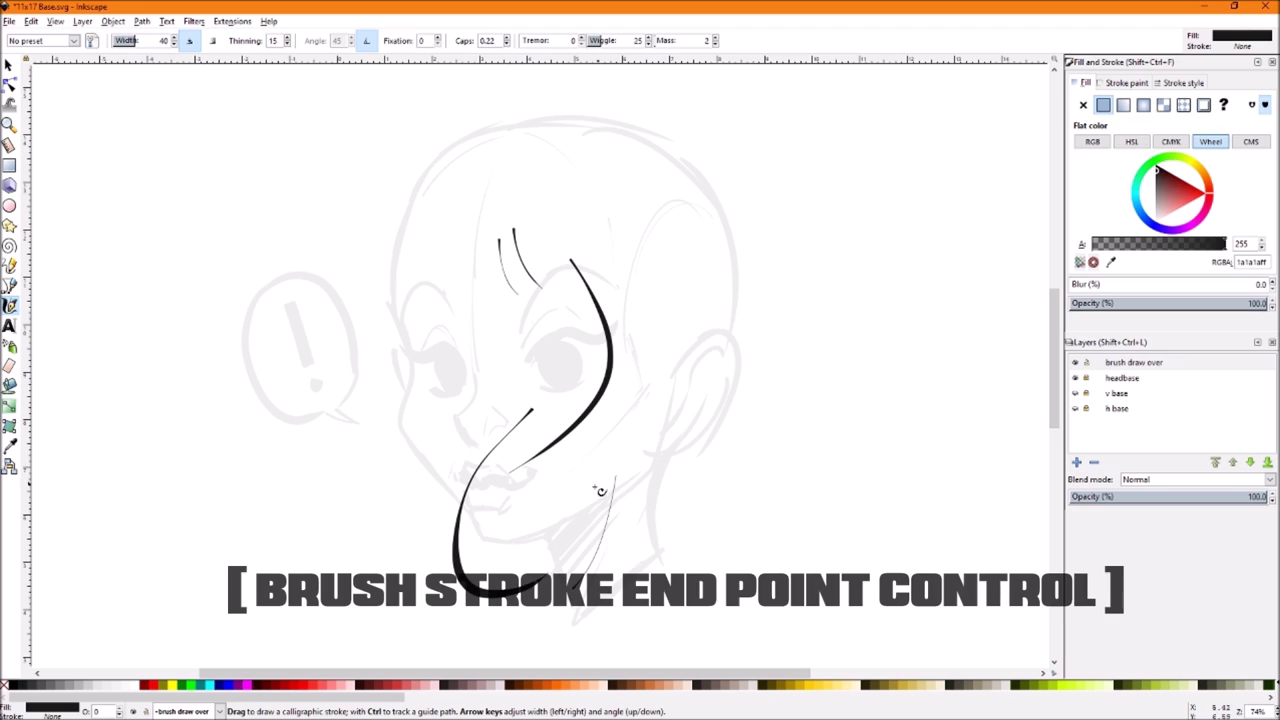
Draw long test strokes across the ear, face and speech bubble with thinning 15, fixation 0 and caps 0.22
{"action": "left_click_drag", "start_coordinate": [598, 475], "coordinate": [772, 165]}
{"action": "left_click_drag", "start_coordinate": [792, 327], "coordinate": [660, 630]}
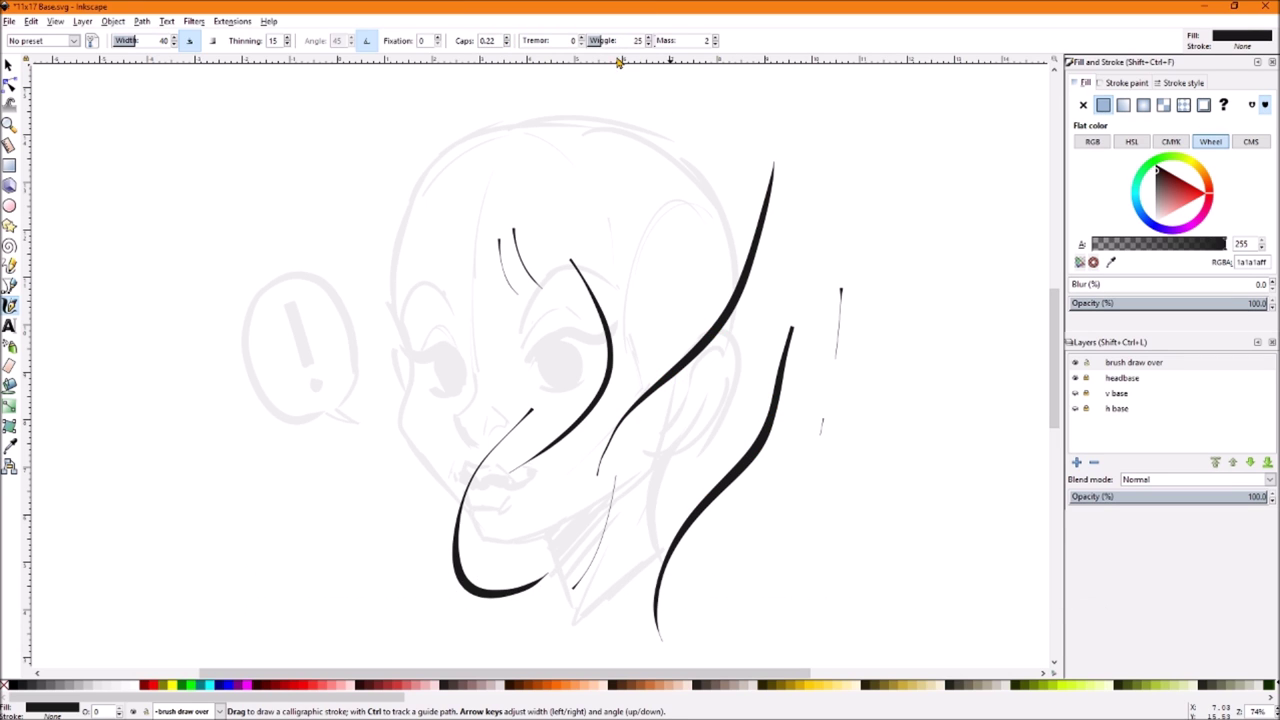
{"action": "mouse_move", "coordinate": [630, 124]}
{"action": "left_mouse_down"}
{"action": "mouse_move", "coordinate": [655, 195]}
{"action": "mouse_move", "coordinate": [612, 358]}
{"action": "left_mouse_up"}
{"action": "mouse_move", "coordinate": [430, 130]}
{"action": "left_mouse_down"}
{"action": "mouse_move", "coordinate": [368, 388]}
{"action": "mouse_move", "coordinate": [375, 110]}
{"action": "left_mouse_up"}
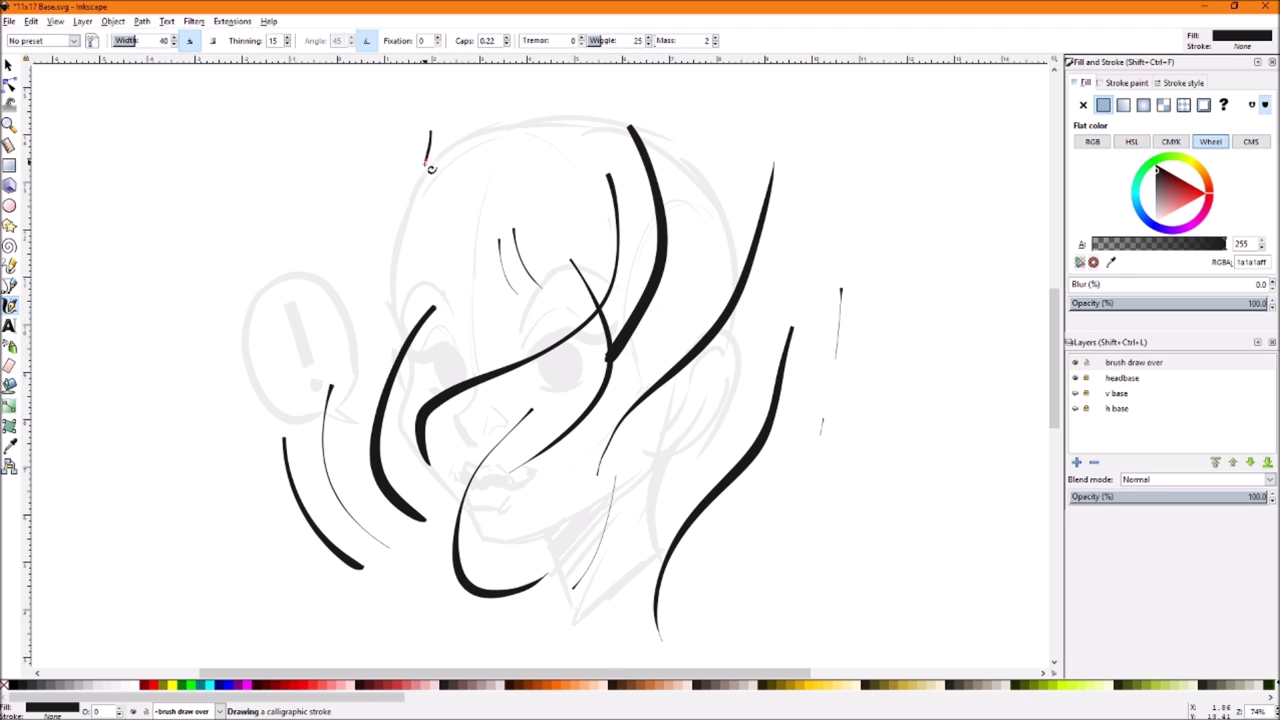
{"action": "mouse_move", "coordinate": [346, 165]}
{"action": "left_mouse_down"}
{"action": "mouse_move", "coordinate": [449, 423]}
{"action": "mouse_move", "coordinate": [506, 505]}
{"action": "left_mouse_up"}
{"action": "left_click_drag", "start_coordinate": [456, 226], "coordinate": [588, 518]}
Set the wiggle to 48 and draw long test strokes down and across the head
{"action": "left_click", "coordinate": [648, 39]}
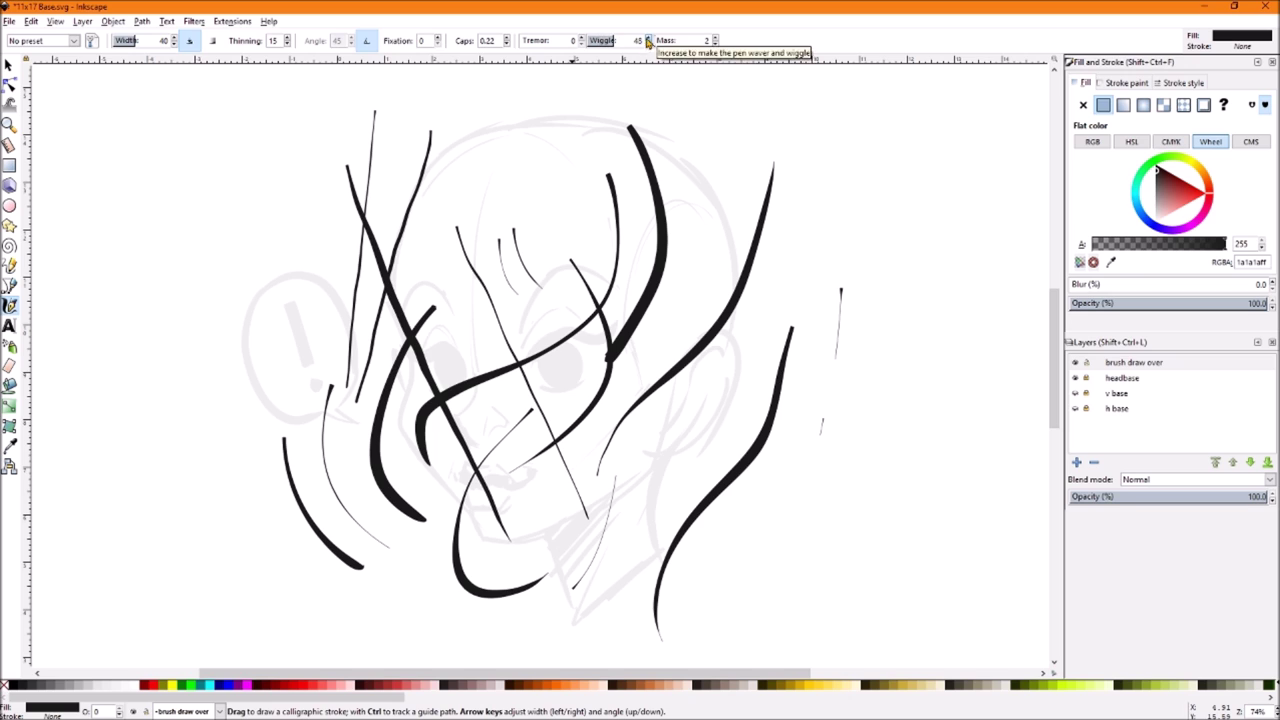
{"action": "left_click_drag", "start_coordinate": [558, 197], "coordinate": [566, 267]}
{"action": "left_click_drag", "start_coordinate": [238, 234], "coordinate": [936, 242]}
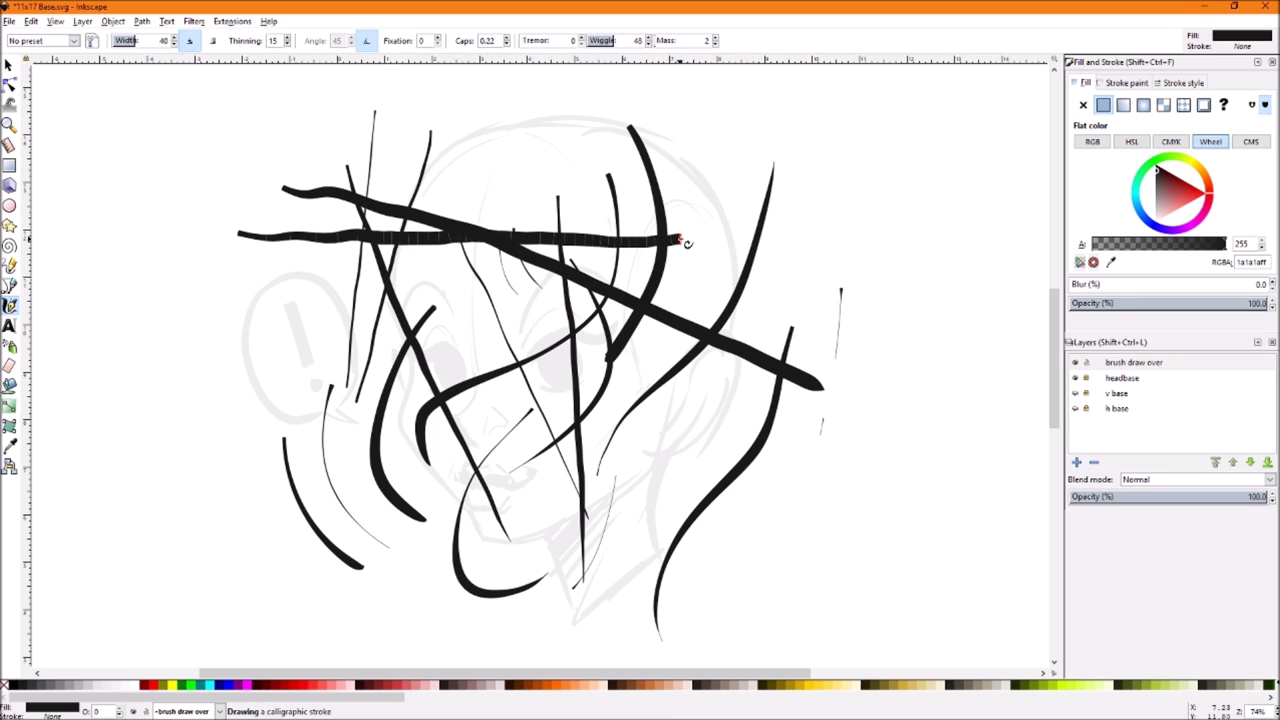
Set the tremor to 3 and draw two long test strokes from the forehead down over the face
{"action": "left_click", "coordinate": [580, 37]}
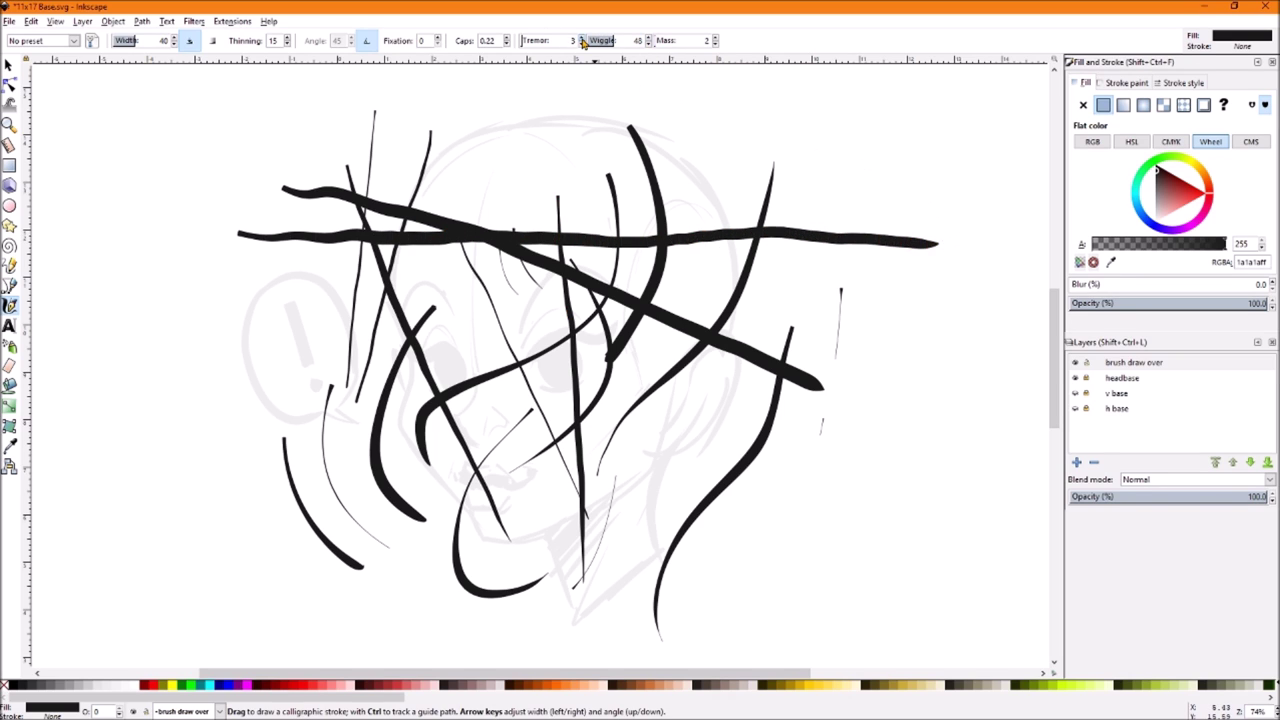
{"action": "left_click_drag", "start_coordinate": [547, 122], "coordinate": [472, 380]}
{"action": "left_click_drag", "start_coordinate": [303, 118], "coordinate": [535, 478]}
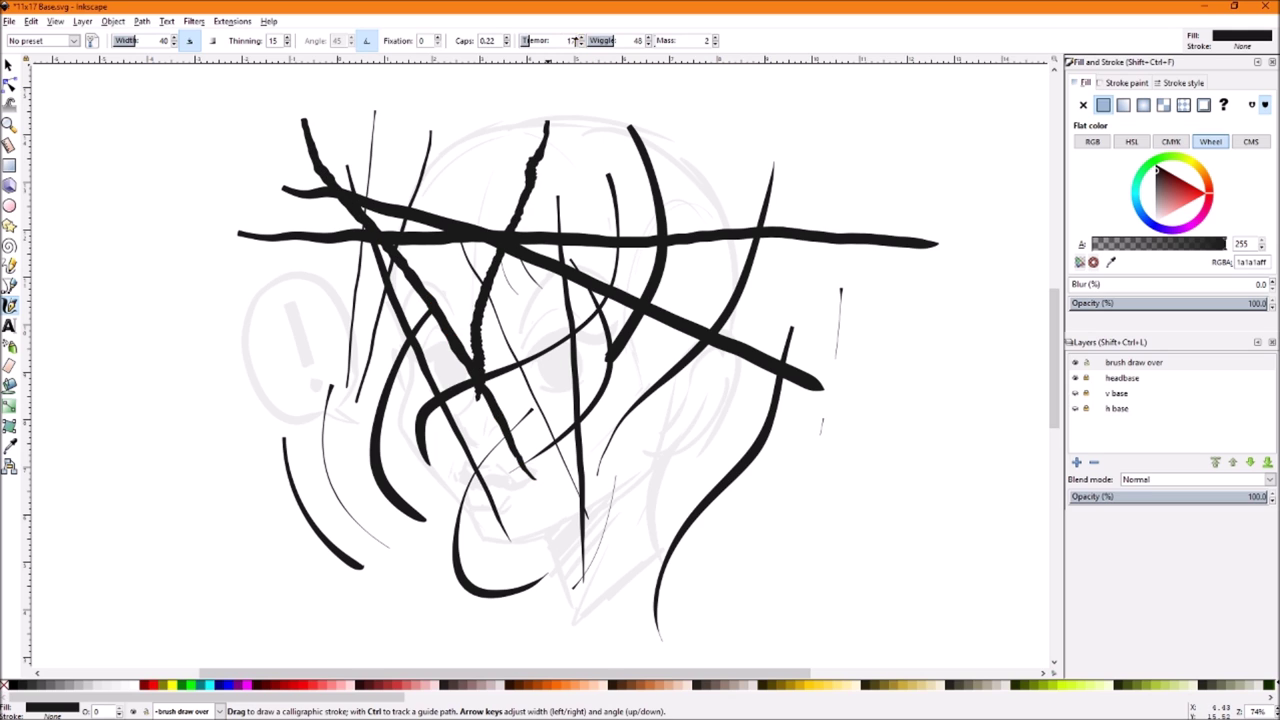
Set the tremor to 17 and draw rough strokes down beside the ear and around the chin
{"action": "mouse_move", "coordinate": [704, 168]}
{"action": "left_mouse_down"}
{"action": "mouse_move", "coordinate": [700, 360]}
{"action": "mouse_move", "coordinate": [669, 507]}
{"action": "left_mouse_up"}
{"action": "left_click_drag", "start_coordinate": [679, 267], "coordinate": [620, 545]}
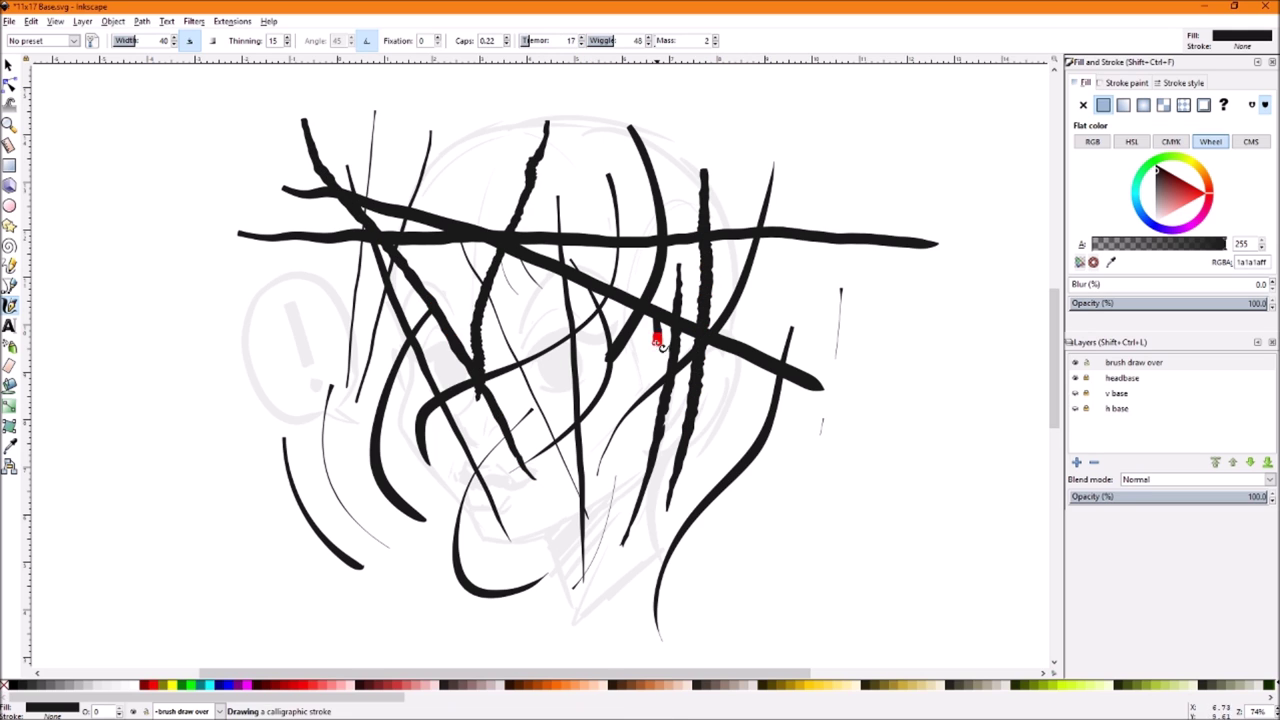
{"action": "left_click_drag", "start_coordinate": [657, 322], "coordinate": [608, 540]}
{"action": "mouse_move", "coordinate": [738, 388]}
{"action": "left_mouse_down"}
{"action": "mouse_move", "coordinate": [238, 306]}
{"action": "mouse_move", "coordinate": [330, 400]}
{"action": "left_mouse_up"}
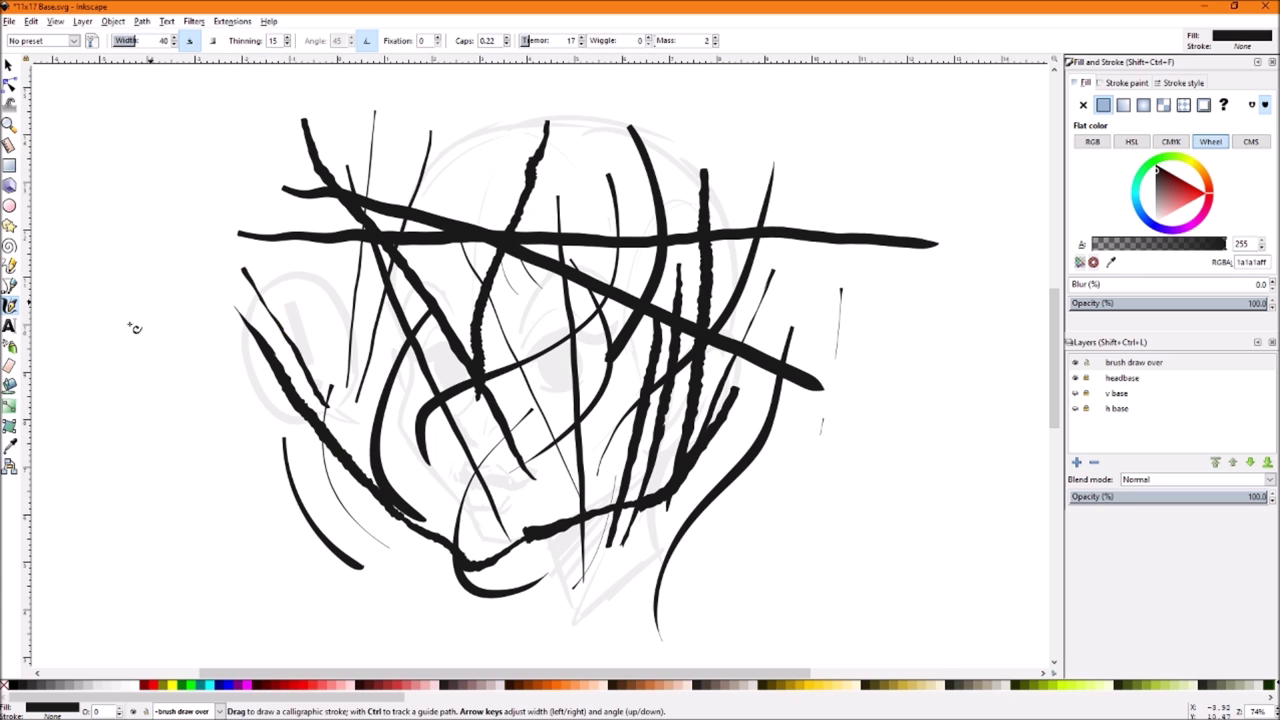
Draw a set of parallel diagonal strokes in the empty area beside the head with wiggle 0 and tremor 17
{"action": "mouse_move", "coordinate": [460, 102]}
{"action": "left_mouse_down"}
{"action": "mouse_move", "coordinate": [459, 220]}
{"action": "mouse_move", "coordinate": [478, 300]}
{"action": "left_mouse_up"}
{"action": "left_click_drag", "start_coordinate": [503, 140], "coordinate": [520, 317]}
{"action": "scroll", "coordinate": [540, 335], "scroll_direction": "right", "scroll_amount": 10}
{"action": "left_click_drag", "start_coordinate": [426, 424], "coordinate": [733, 180]}
{"action": "left_click_drag", "start_coordinate": [415, 485], "coordinate": [728, 218]}
{"action": "left_click_drag", "start_coordinate": [436, 515], "coordinate": [782, 196]}
{"action": "left_click_drag", "start_coordinate": [455, 533], "coordinate": [783, 200]}
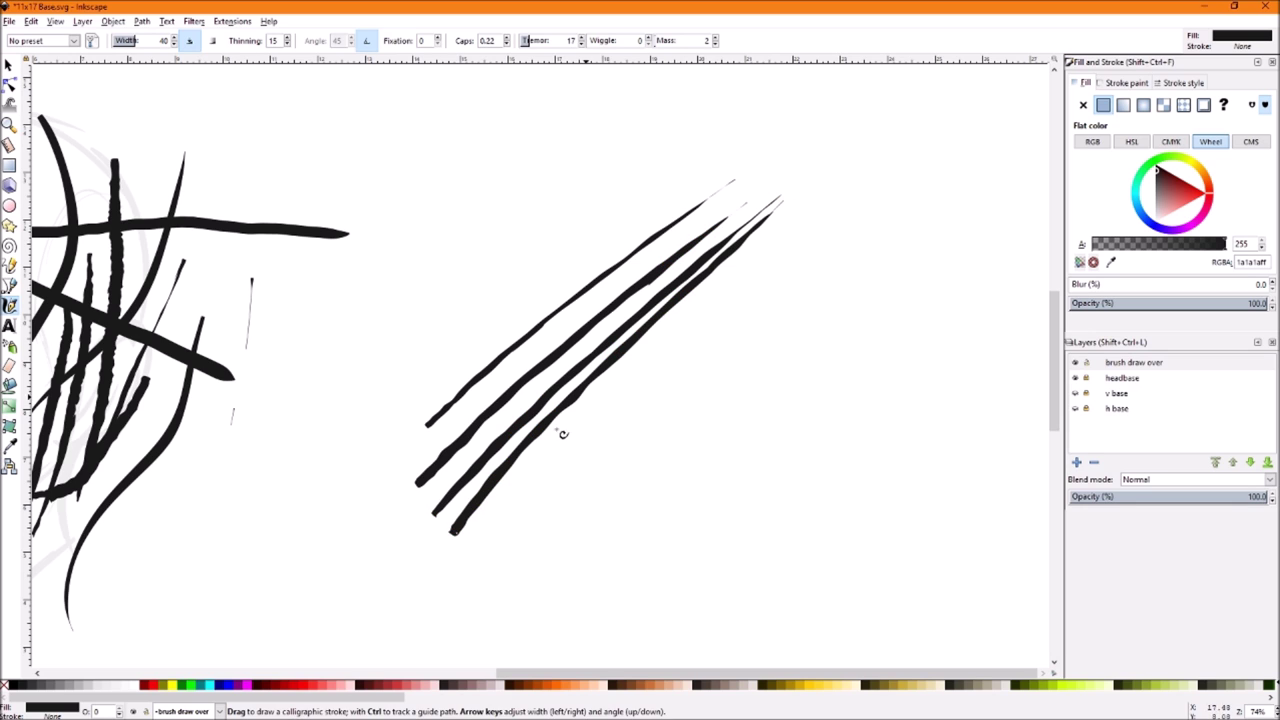
{"action": "left_click_drag", "start_coordinate": [500, 505], "coordinate": [815, 208]}
{"action": "left_click_drag", "start_coordinate": [370, 441], "coordinate": [748, 138]}
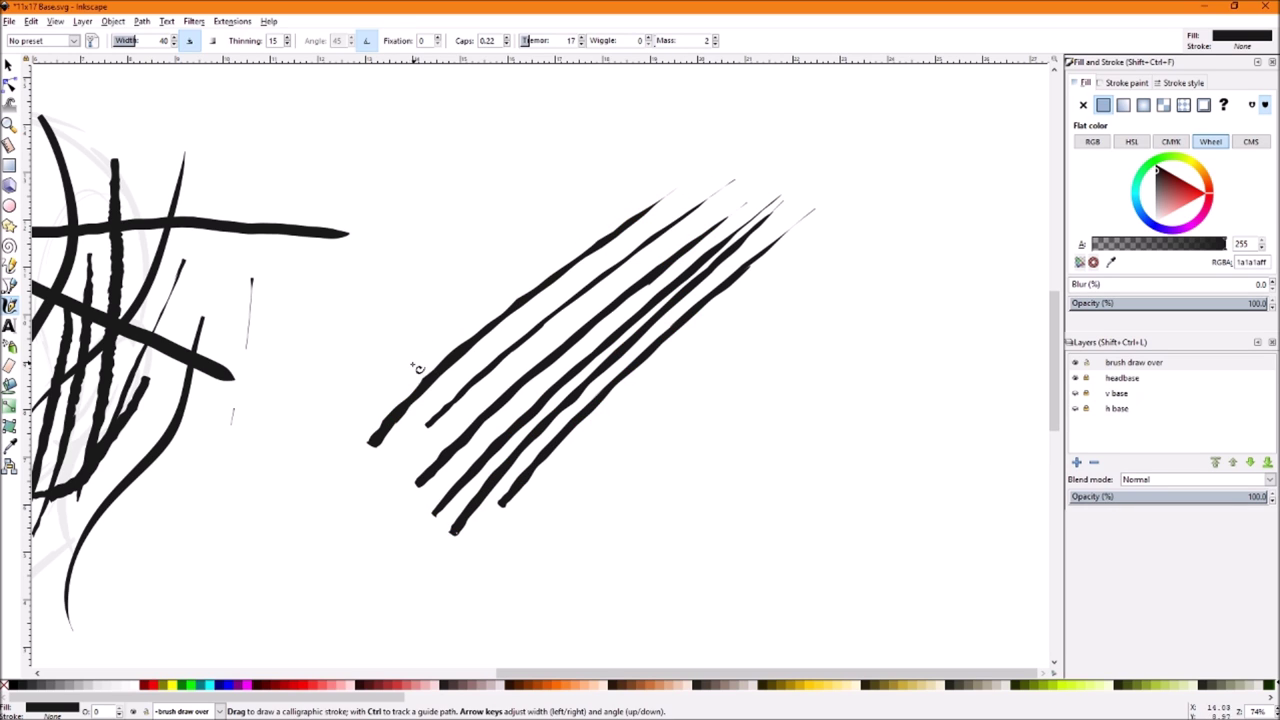
{"action": "left_click_drag", "start_coordinate": [412, 365], "coordinate": [680, 174]}
{"action": "left_click_drag", "start_coordinate": [366, 404], "coordinate": [549, 216]}
{"action": "left_click_drag", "start_coordinate": [372, 353], "coordinate": [579, 178]}
{"action": "left_click_drag", "start_coordinate": [372, 302], "coordinate": [590, 152]}
{"action": "left_click_drag", "start_coordinate": [555, 489], "coordinate": [755, 283]}
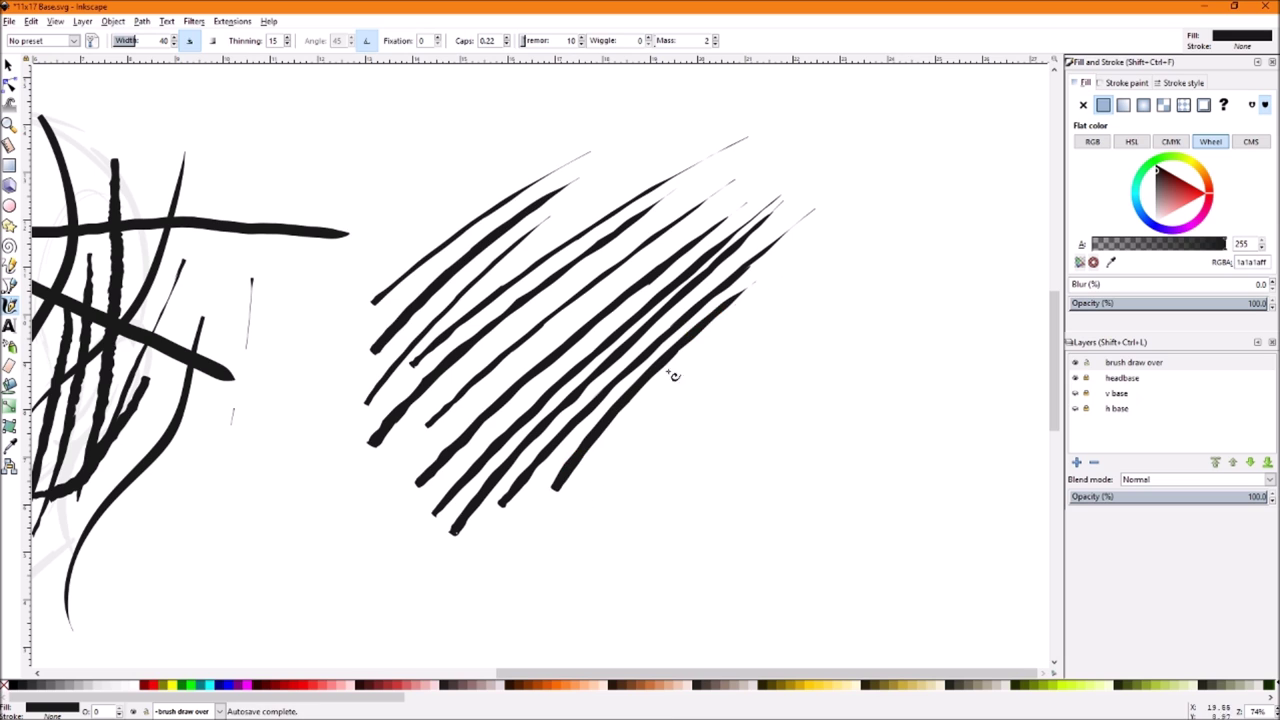
Extend the hatching with diagonal strokes along its lower right side, lowering the tremor to 10 and to 0
{"action": "left_click_drag", "start_coordinate": [609, 462], "coordinate": [790, 263]}
{"action": "left_click_drag", "start_coordinate": [641, 440], "coordinate": [805, 264]}
{"action": "left_click_drag", "start_coordinate": [718, 346], "coordinate": [628, 359]}
{"action": "left_click_drag", "start_coordinate": [540, 41], "coordinate": [505, 41]}
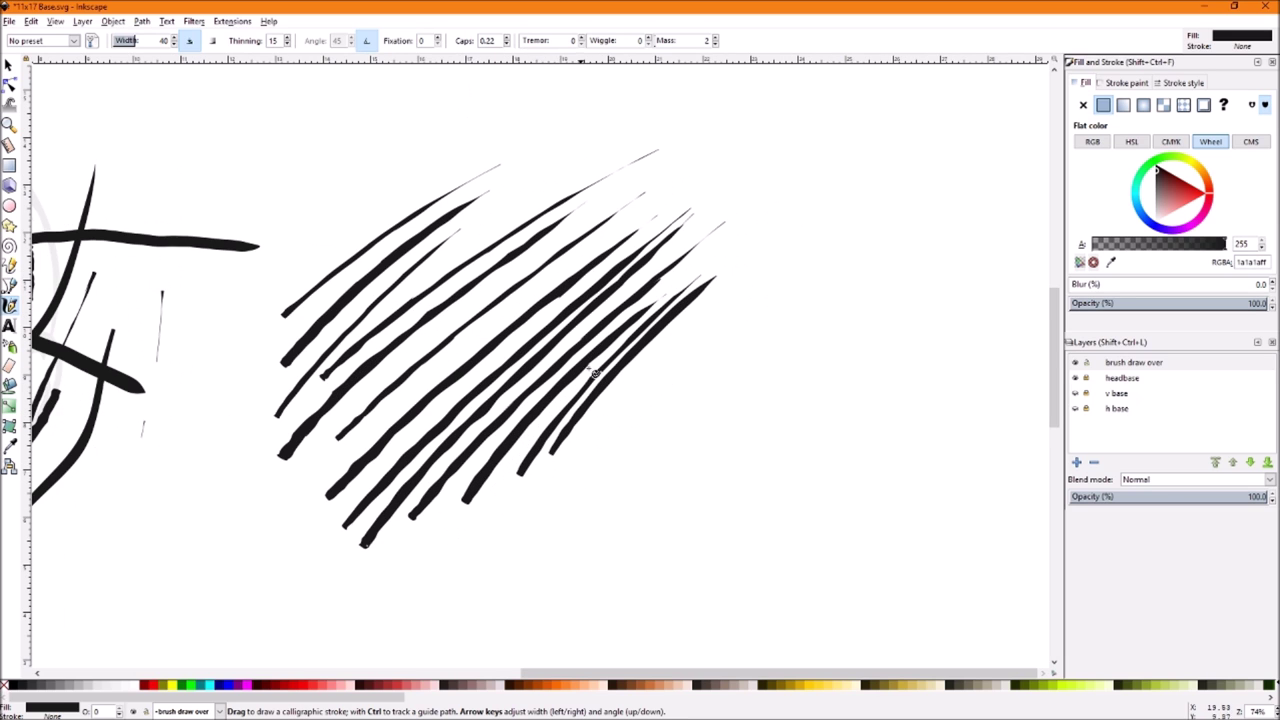
{"action": "left_click_drag", "start_coordinate": [558, 505], "coordinate": [732, 292]}
{"action": "mouse_move", "coordinate": [597, 484]}
{"action": "left_mouse_down"}
{"action": "mouse_move", "coordinate": [619, 441]}
{"action": "mouse_move", "coordinate": [796, 244]}
{"action": "mouse_move", "coordinate": [818, 240]}
{"action": "left_mouse_up"}
{"action": "left_click_drag", "start_coordinate": [643, 466], "coordinate": [750, 312]}
Set the tremor to 71 and draw jagged strokes above the hatching and long curves sweeping around it
{"action": "left_click", "coordinate": [560, 45]}
{"action": "left_click_drag", "start_coordinate": [284, 275], "coordinate": [452, 146]}
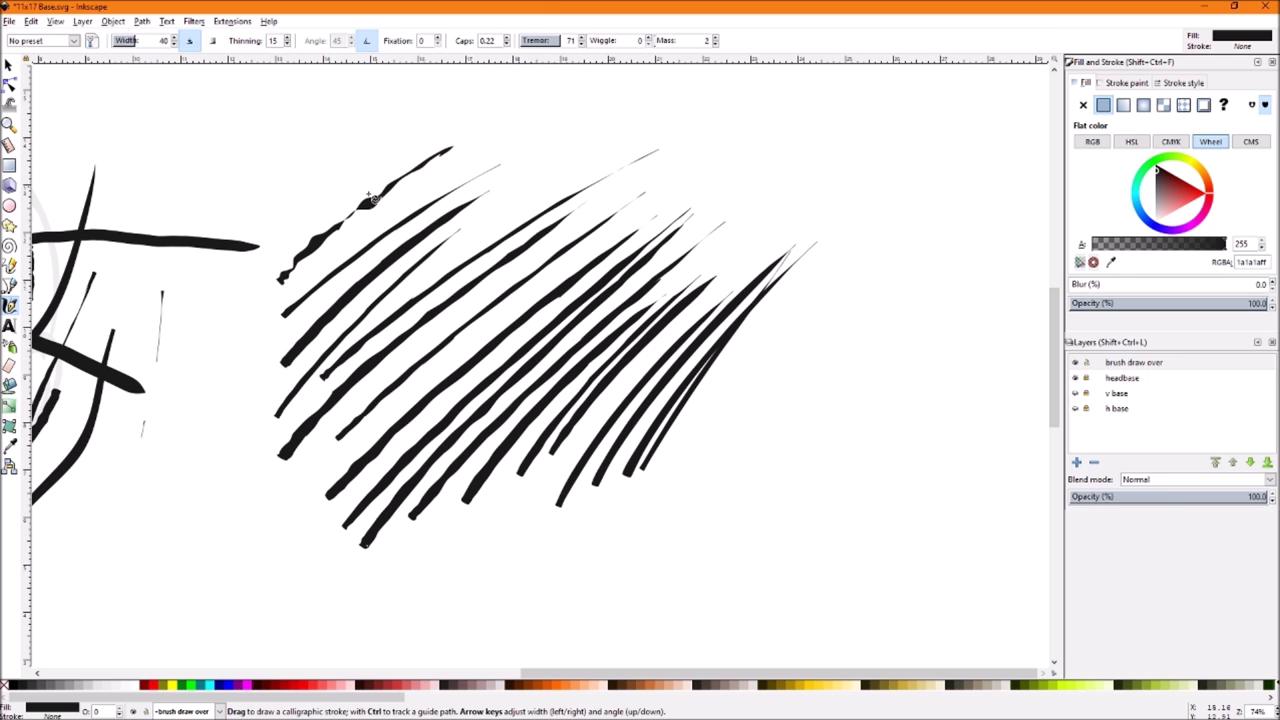
{"action": "left_click_drag", "start_coordinate": [288, 243], "coordinate": [484, 122]}
{"action": "left_click_drag", "start_coordinate": [322, 266], "coordinate": [560, 110]}
{"action": "mouse_move", "coordinate": [372, 288]}
{"action": "left_mouse_down"}
{"action": "mouse_move", "coordinate": [450, 222]}
{"action": "mouse_move", "coordinate": [740, 140]}
{"action": "mouse_move", "coordinate": [689, 497]}
{"action": "mouse_move", "coordinate": [660, 518]}
{"action": "left_mouse_up"}
{"action": "mouse_move", "coordinate": [821, 215]}
{"action": "left_mouse_down"}
{"action": "mouse_move", "coordinate": [835, 252]}
{"action": "mouse_move", "coordinate": [819, 354]}
{"action": "mouse_move", "coordinate": [674, 503]}
{"action": "mouse_move", "coordinate": [120, 562]}
{"action": "left_mouse_up"}
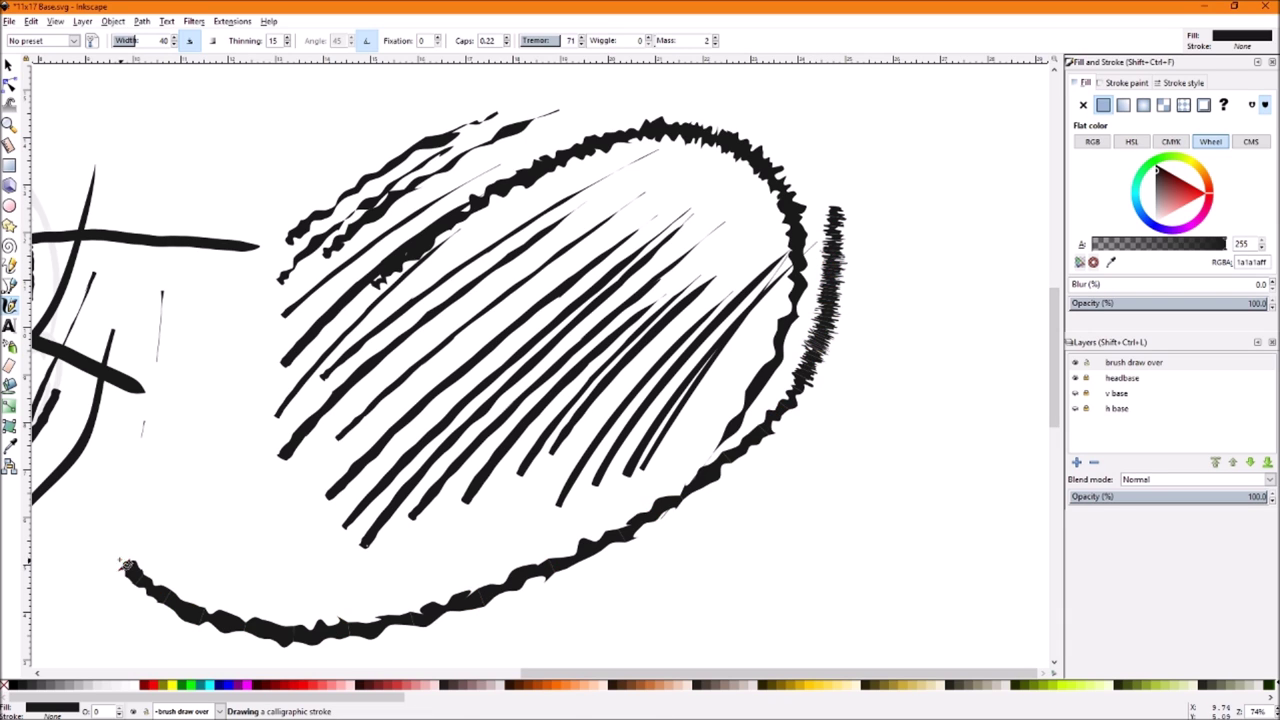
Finish the jagged loops over the hatching, set the tremor to 0 and draw smooth curved strokes beside them
{"action": "left_click_drag", "start_coordinate": [338, 580], "coordinate": [701, 562]}
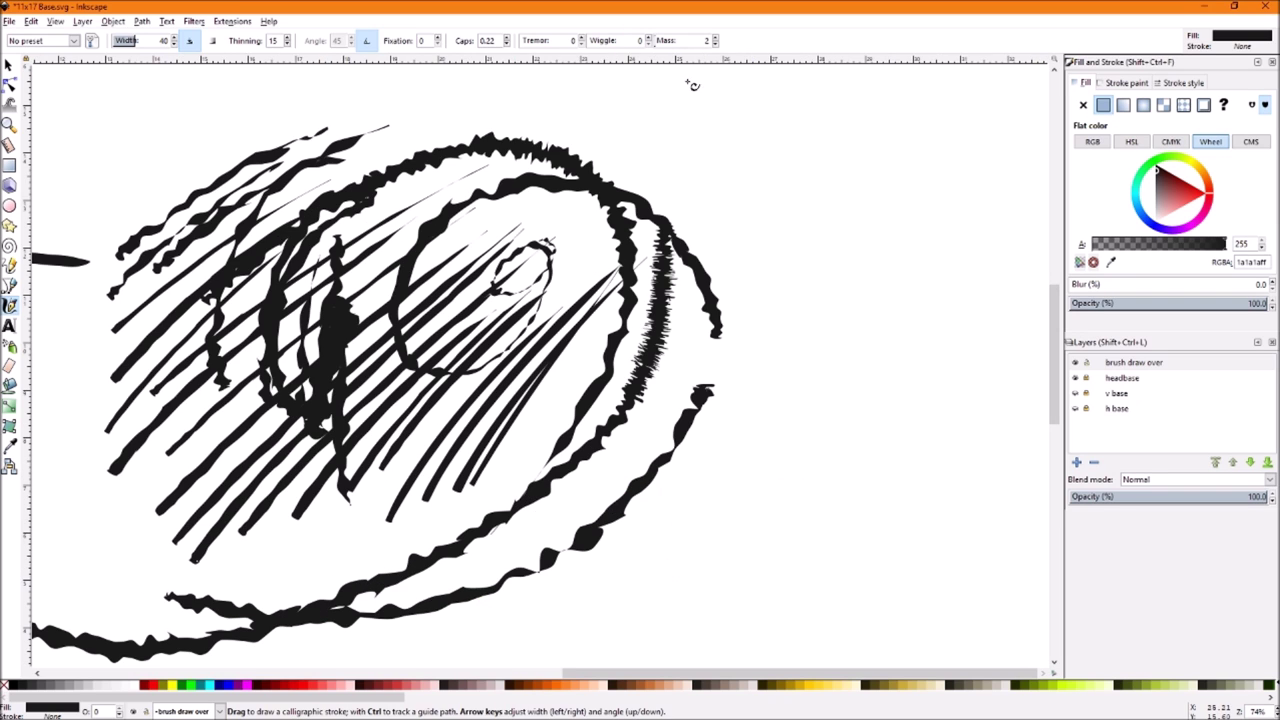
{"action": "mouse_move", "coordinate": [720, 160]}
{"action": "left_mouse_down"}
{"action": "mouse_move", "coordinate": [749, 203]}
{"action": "mouse_move", "coordinate": [690, 545]}
{"action": "left_mouse_up"}
{"action": "left_click_drag", "start_coordinate": [786, 163], "coordinate": [640, 545]}
{"action": "left_click_drag", "start_coordinate": [774, 461], "coordinate": [620, 464]}
{"action": "mouse_move", "coordinate": [648, 385]}
{"action": "left_mouse_down"}
{"action": "mouse_move", "coordinate": [462, 620]}
{"action": "mouse_move", "coordinate": [710, 309]}
{"action": "left_mouse_up"}
{"action": "left_click_drag", "start_coordinate": [671, 230], "coordinate": [659, 301]}
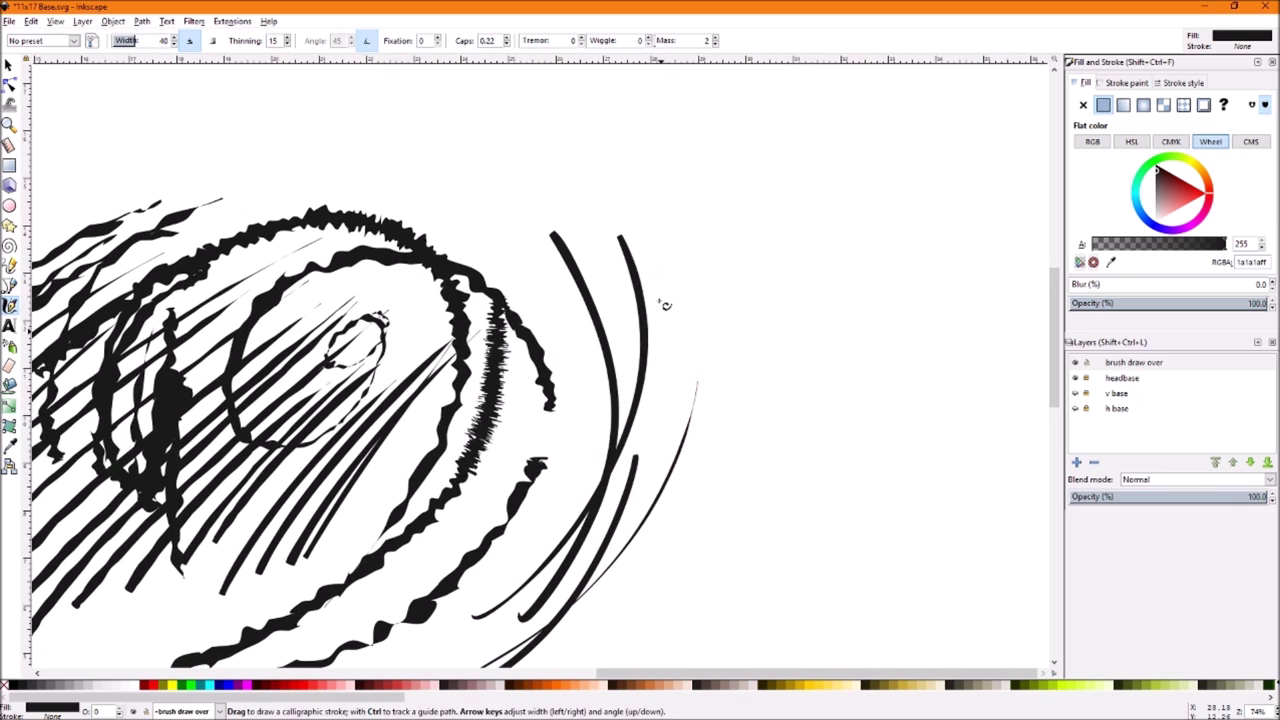
Raise the mass to 4 and draw long sweeping curves and a short wavy stroke beside the smooth curves
{"action": "left_click", "coordinate": [715, 38]}
{"action": "left_click_drag", "start_coordinate": [741, 178], "coordinate": [612, 477]}
{"action": "left_click_drag", "start_coordinate": [820, 216], "coordinate": [652, 503]}
{"action": "mouse_move", "coordinate": [692, 156]}
{"action": "left_mouse_down"}
{"action": "mouse_move", "coordinate": [686, 229]}
{"action": "mouse_move", "coordinate": [662, 284]}
{"action": "left_mouse_up"}
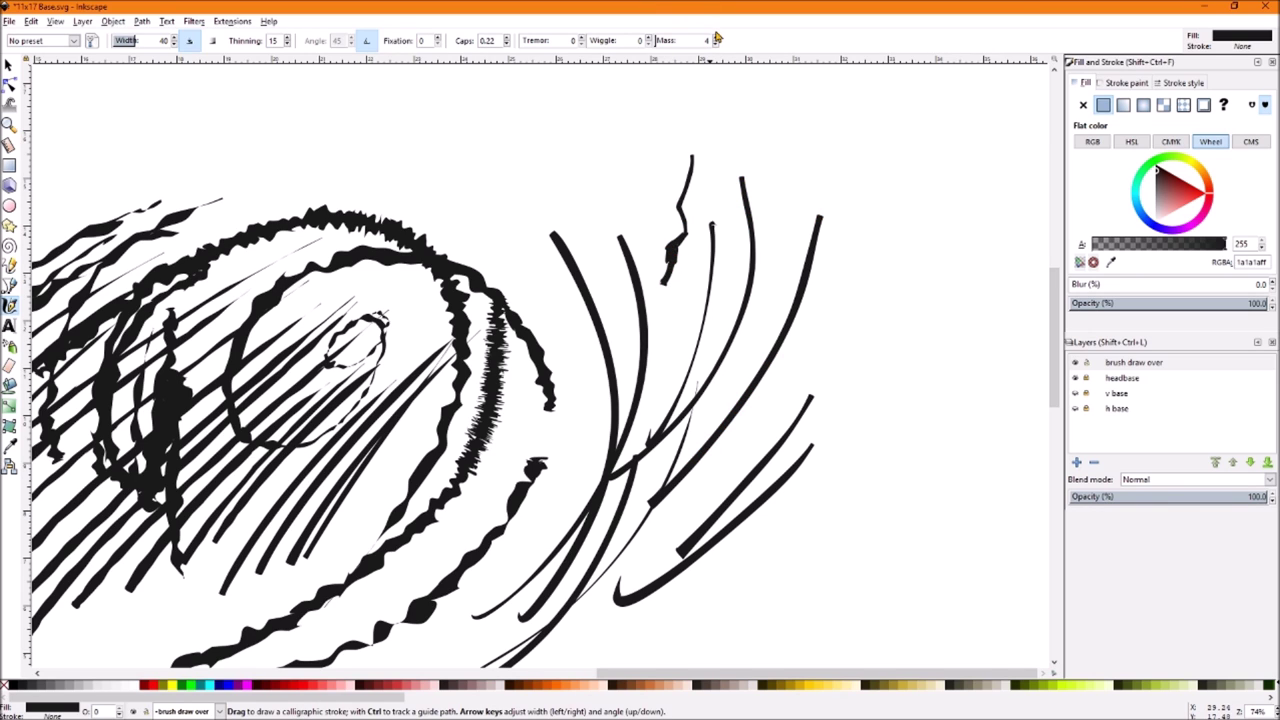
{"action": "mouse_move", "coordinate": [770, 148]}
{"action": "left_mouse_down"}
{"action": "mouse_move", "coordinate": [750, 250]}
{"action": "mouse_move", "coordinate": [712, 316]}
{"action": "left_mouse_up"}
Draw a small oval face with two slanted, angry eyes above the loops
{"action": "left_click_drag", "start_coordinate": [490, 98], "coordinate": [482, 115]}
{"action": "left_click_drag", "start_coordinate": [466, 193], "coordinate": [498, 212]}
{"action": "mouse_move", "coordinate": [514, 207]}
{"action": "left_mouse_down"}
{"action": "mouse_move", "coordinate": [570, 180]}
{"action": "mouse_move", "coordinate": [552, 194]}
{"action": "left_mouse_up"}
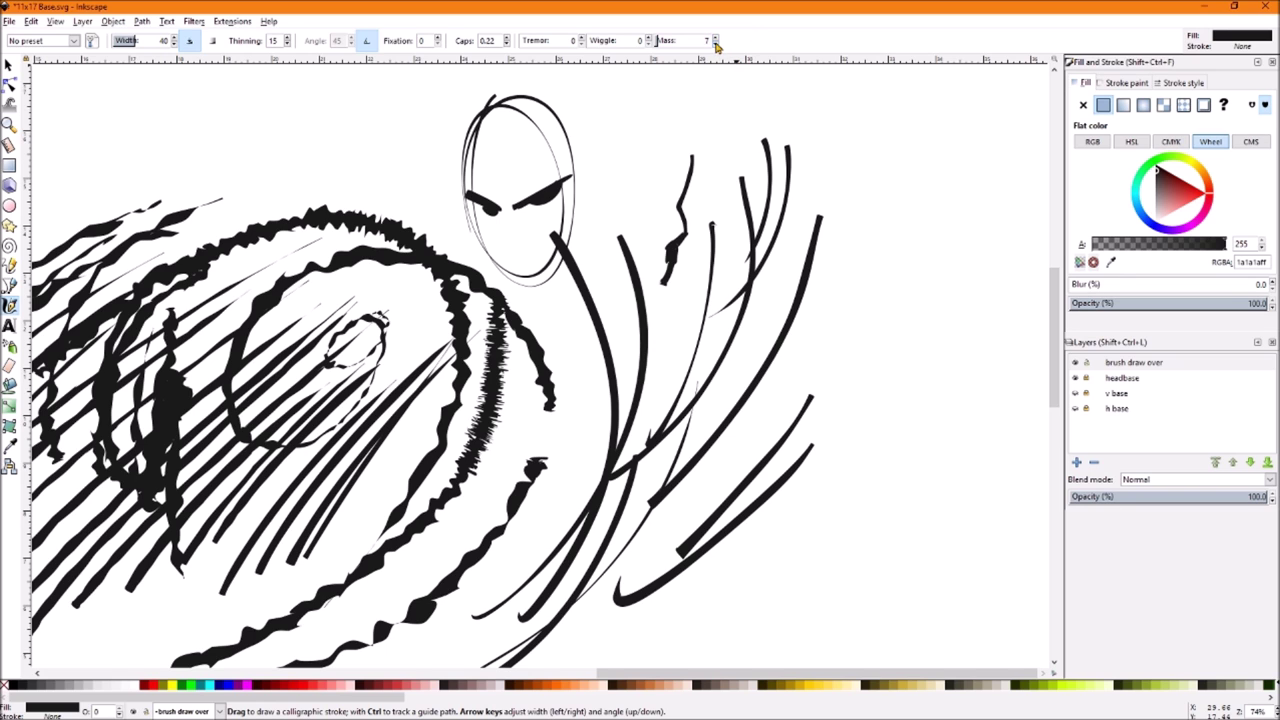
Set the mass to 6 and to 14, drawing small curved profile strokes and two arcs above the oval face
{"action": "left_click_drag", "start_coordinate": [708, 66], "coordinate": [633, 220]}
{"action": "left_click", "coordinate": [714, 44]}
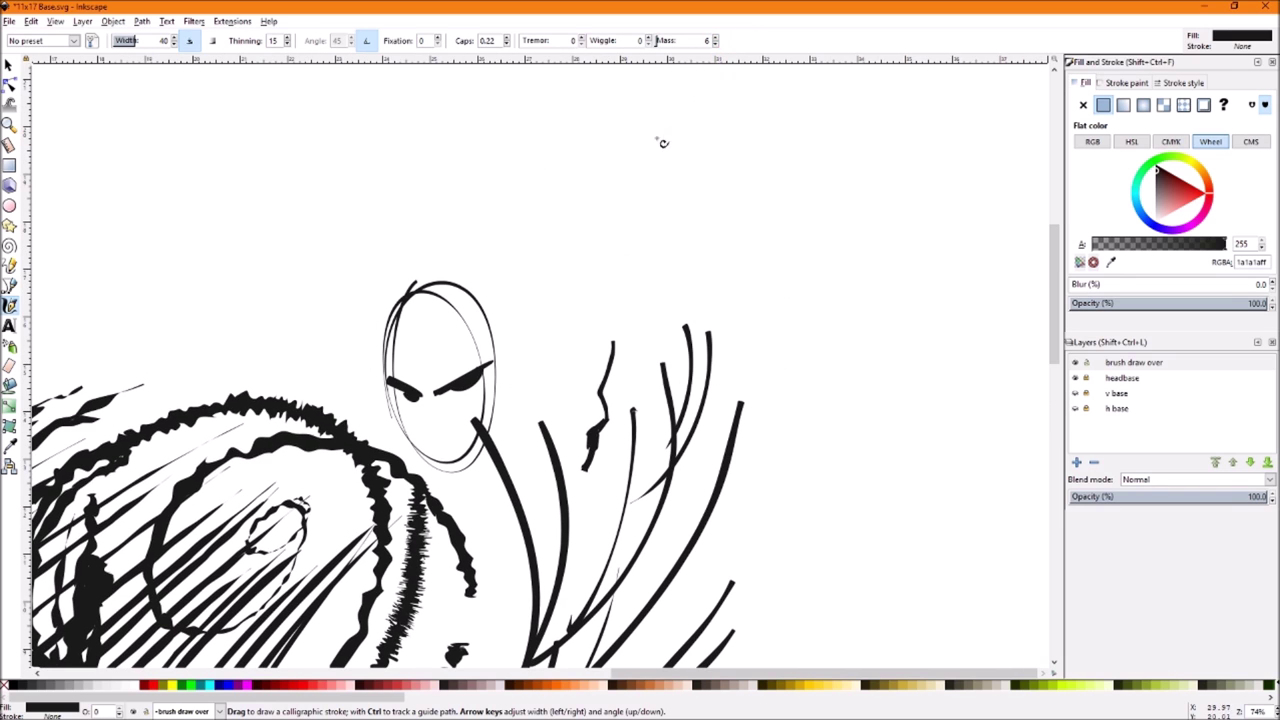
{"action": "mouse_move", "coordinate": [545, 148]}
{"action": "left_mouse_down"}
{"action": "mouse_move", "coordinate": [529, 209]}
{"action": "mouse_move", "coordinate": [551, 274]}
{"action": "mouse_move", "coordinate": [569, 209]}
{"action": "mouse_move", "coordinate": [576, 240]}
{"action": "left_mouse_up"}
{"action": "scroll", "coordinate": [576, 240], "scroll_direction": "left", "scroll_amount": 3}
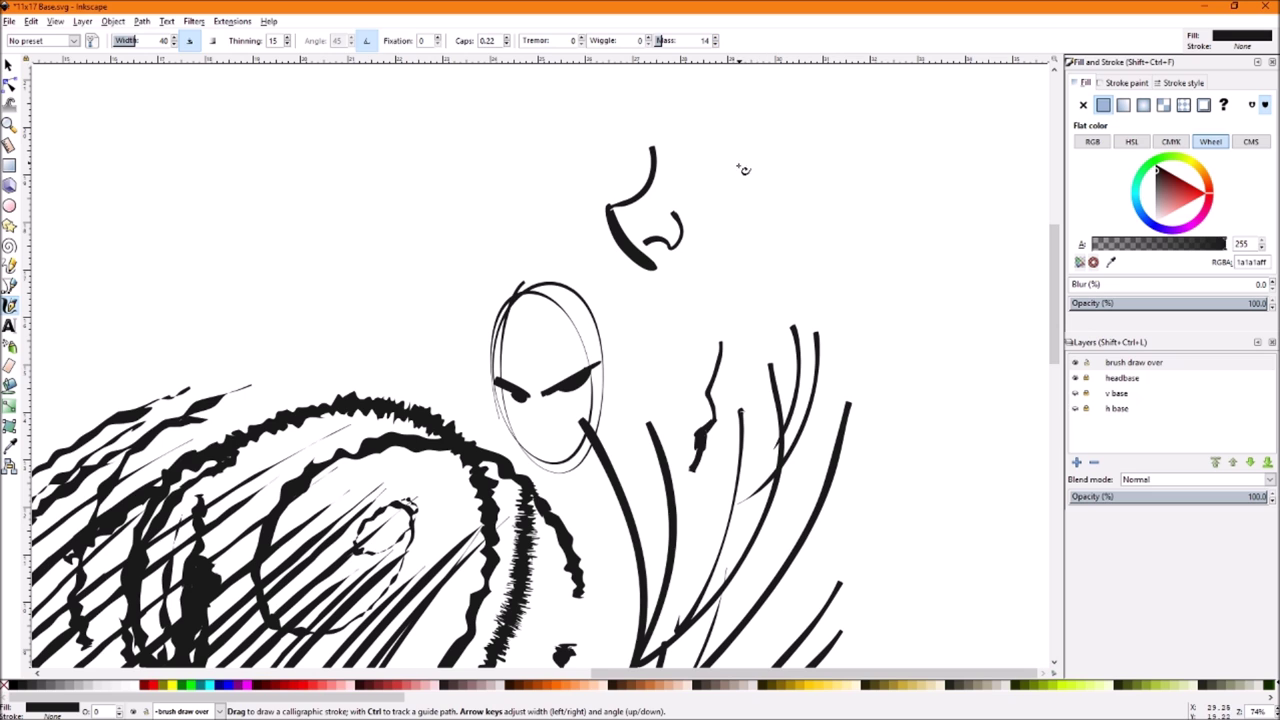
{"action": "mouse_move", "coordinate": [741, 145]}
{"action": "left_mouse_down"}
{"action": "mouse_move", "coordinate": [735, 200]}
{"action": "mouse_move", "coordinate": [698, 270]}
{"action": "mouse_move", "coordinate": [758, 205]}
{"action": "left_mouse_up"}
{"action": "scroll", "coordinate": [565, 153], "scroll_direction": "right", "scroll_amount": 5}
{"action": "scroll", "coordinate": [565, 153], "scroll_direction": "down", "scroll_amount": 1}
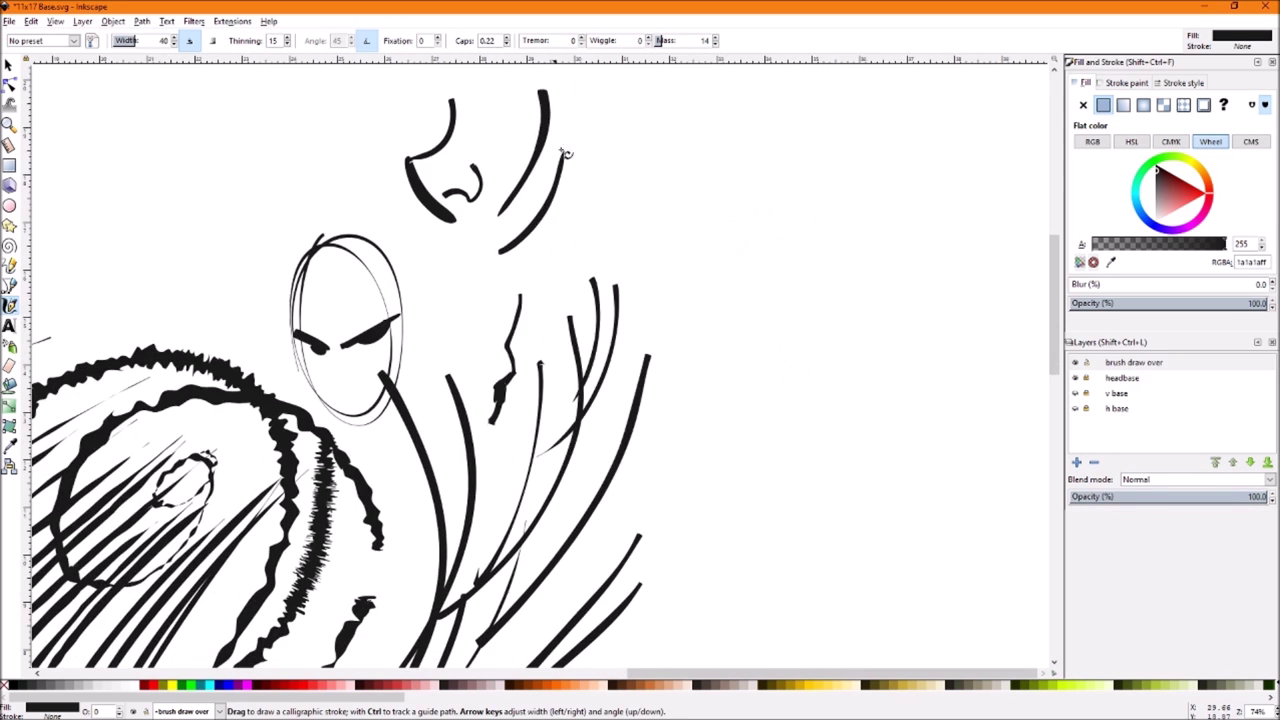
Draw an angular line and curved strokes with mass 14 in the empty area beside the earlier test curves
{"action": "left_click_drag", "start_coordinate": [683, 189], "coordinate": [745, 275]}
{"action": "key", "text": "ctrl+z"}
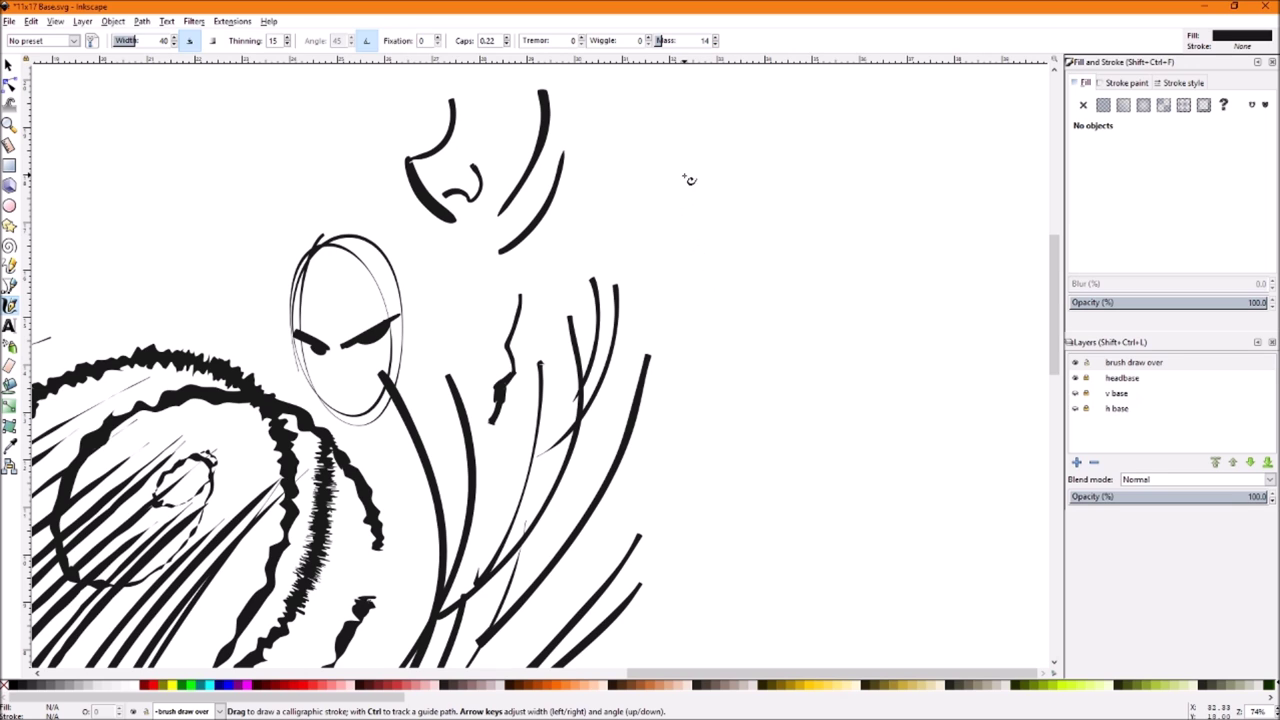
{"action": "left_click_drag", "start_coordinate": [663, 175], "coordinate": [700, 335]}
{"action": "mouse_move", "coordinate": [700, 335]}
{"action": "left_mouse_down"}
{"action": "mouse_move", "coordinate": [794, 371]}
{"action": "mouse_move", "coordinate": [794, 391]}
{"action": "mouse_move", "coordinate": [647, 573]}
{"action": "left_mouse_up"}
{"action": "left_click_drag", "start_coordinate": [776, 366], "coordinate": [697, 502]}
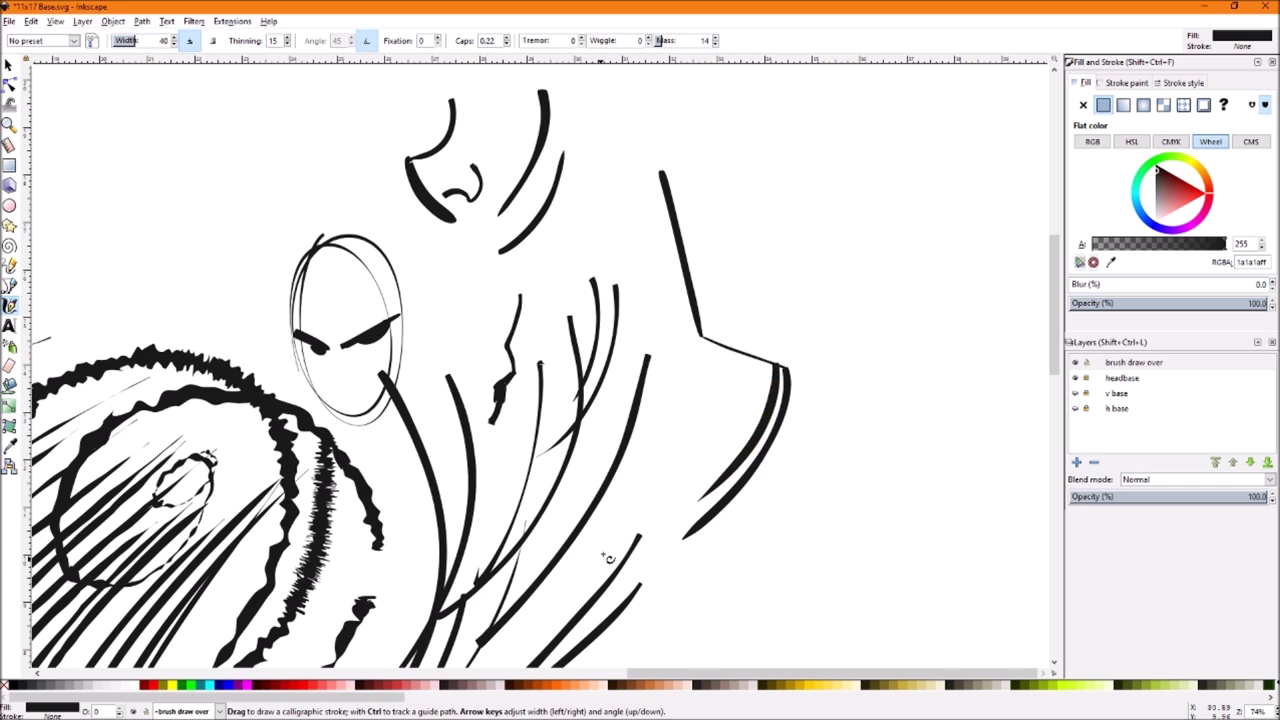
{"action": "mouse_move", "coordinate": [646, 548]}
{"action": "left_mouse_down"}
{"action": "mouse_move", "coordinate": [674, 514]}
{"action": "mouse_move", "coordinate": [769, 501]}
{"action": "left_mouse_up"}
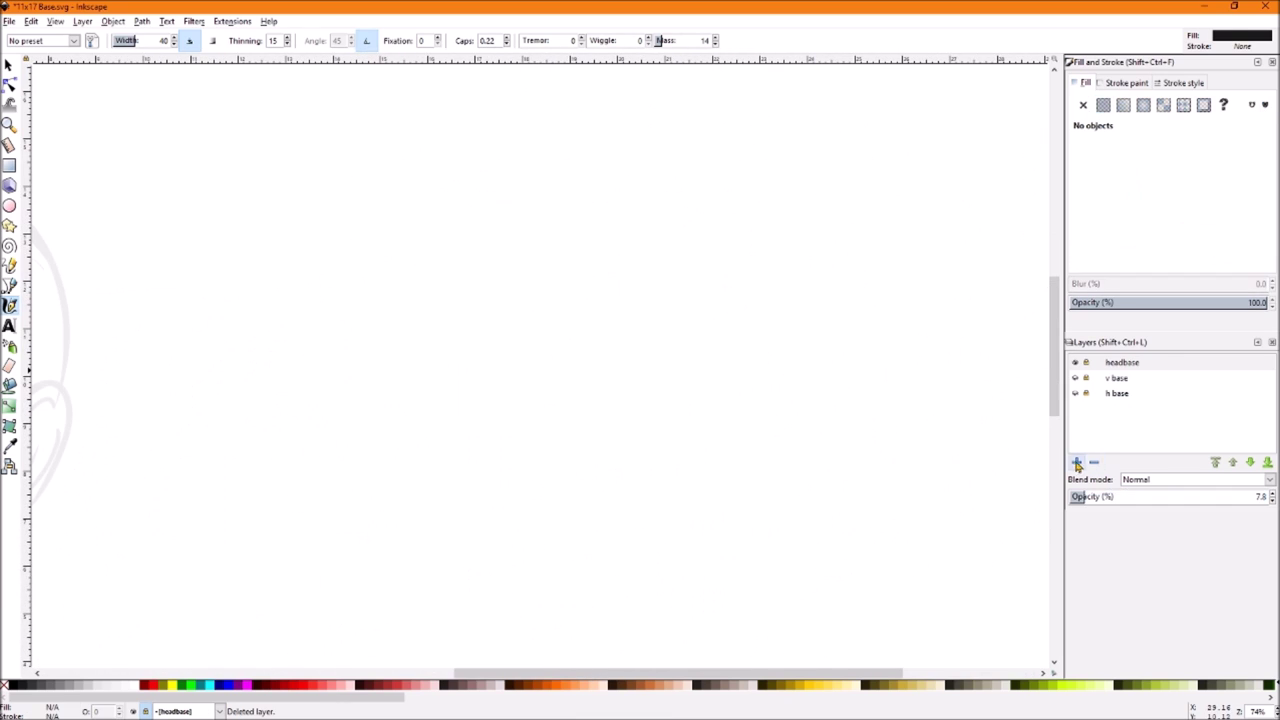
Add a new layer above the headbase layer
{"action": "left_click", "coordinate": [1077, 462]}
{"action": "left_click", "coordinate": [690, 405]}
{"action": "left_click_drag", "start_coordinate": [444, 420], "coordinate": [450, 426]}
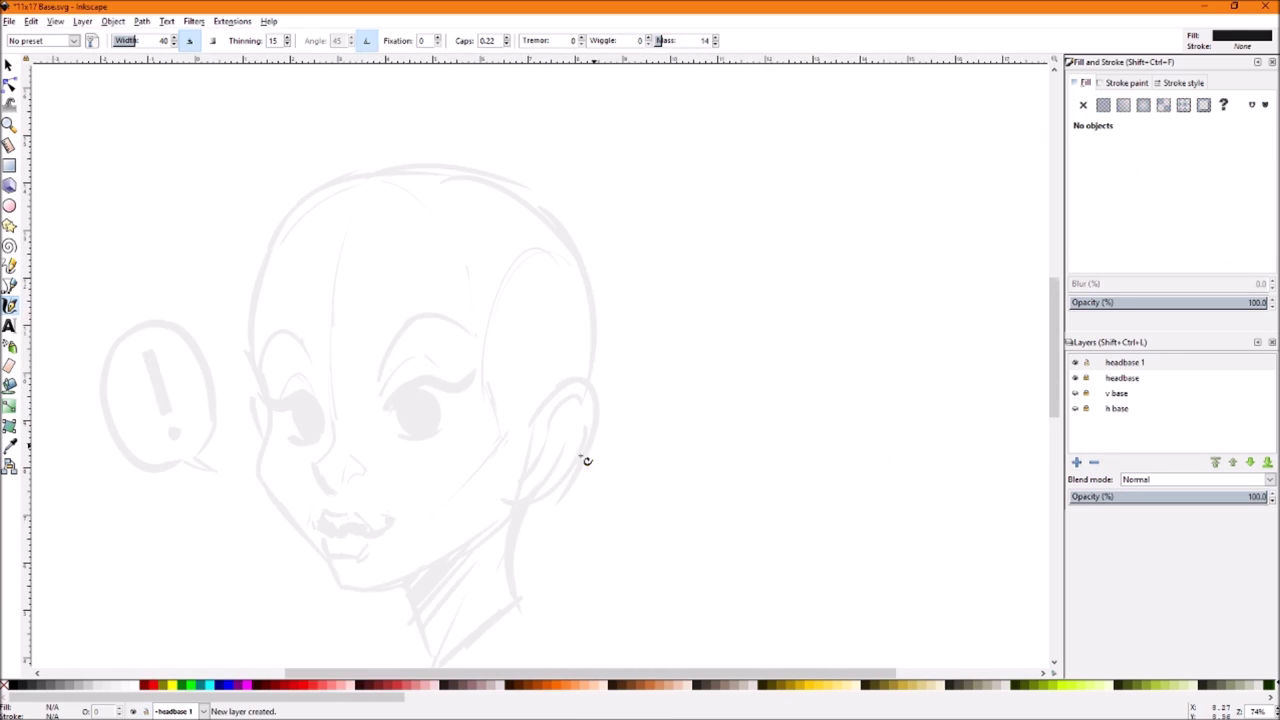
Set the brush width to 20, mass to 9 and caps to 0.00, and try a curved stroke across the face
{"action": "left_click_drag", "start_coordinate": [587, 460], "coordinate": [814, 352]}
{"action": "left_click", "coordinate": [124, 41]}
{"action": "left_click", "coordinate": [174, 38]}
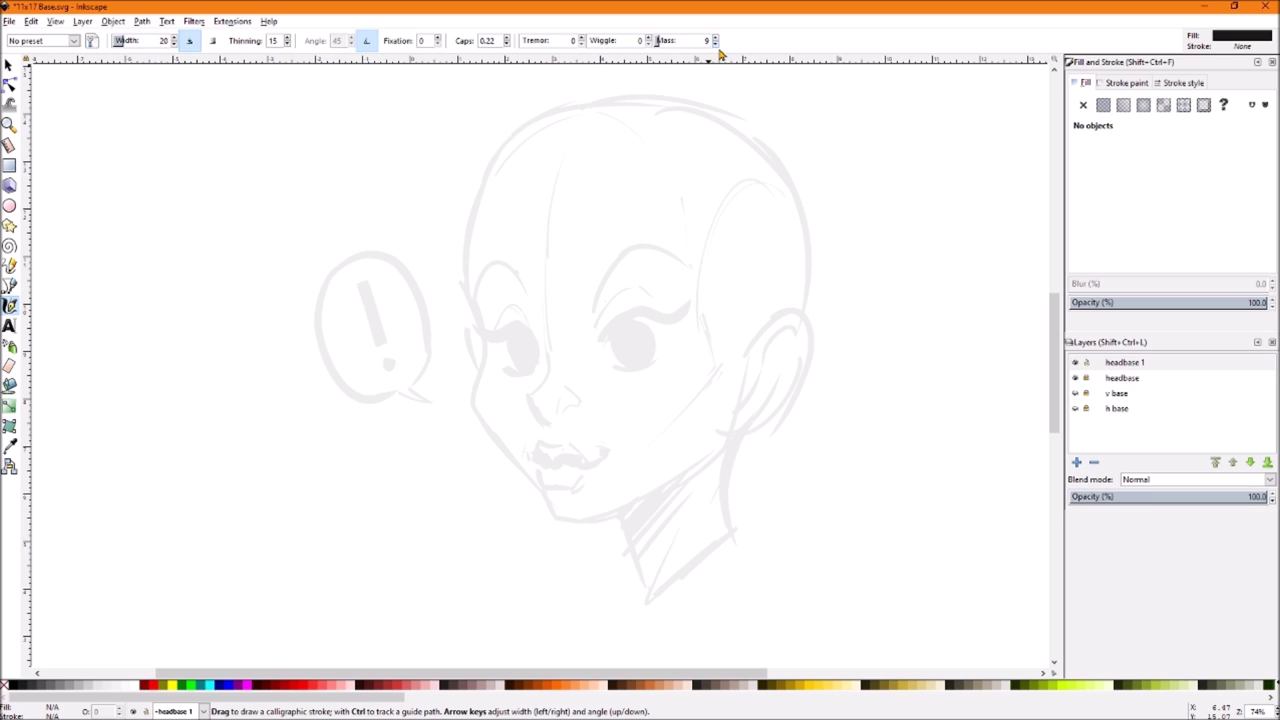
{"action": "left_click", "coordinate": [716, 37]}
{"action": "scroll", "coordinate": [795, 265], "scroll_direction": "right", "scroll_amount": 2}
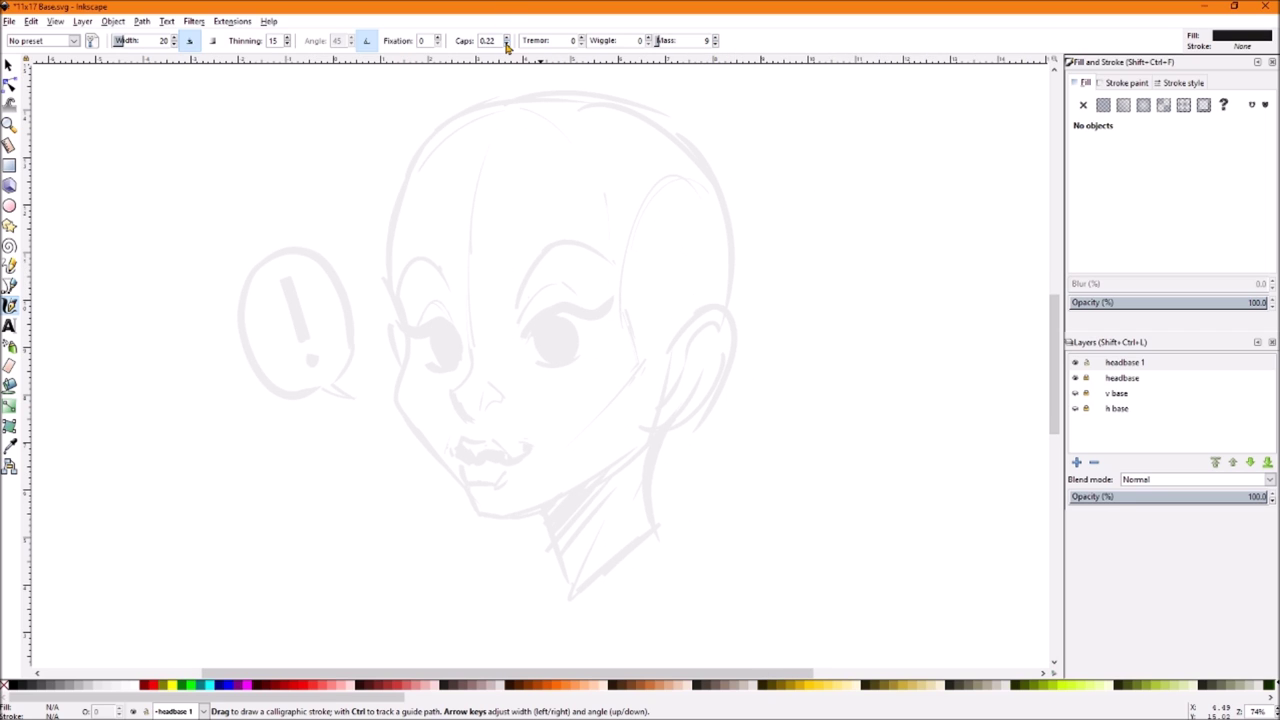
{"action": "left_click_drag", "start_coordinate": [520, 134], "coordinate": [658, 356]}
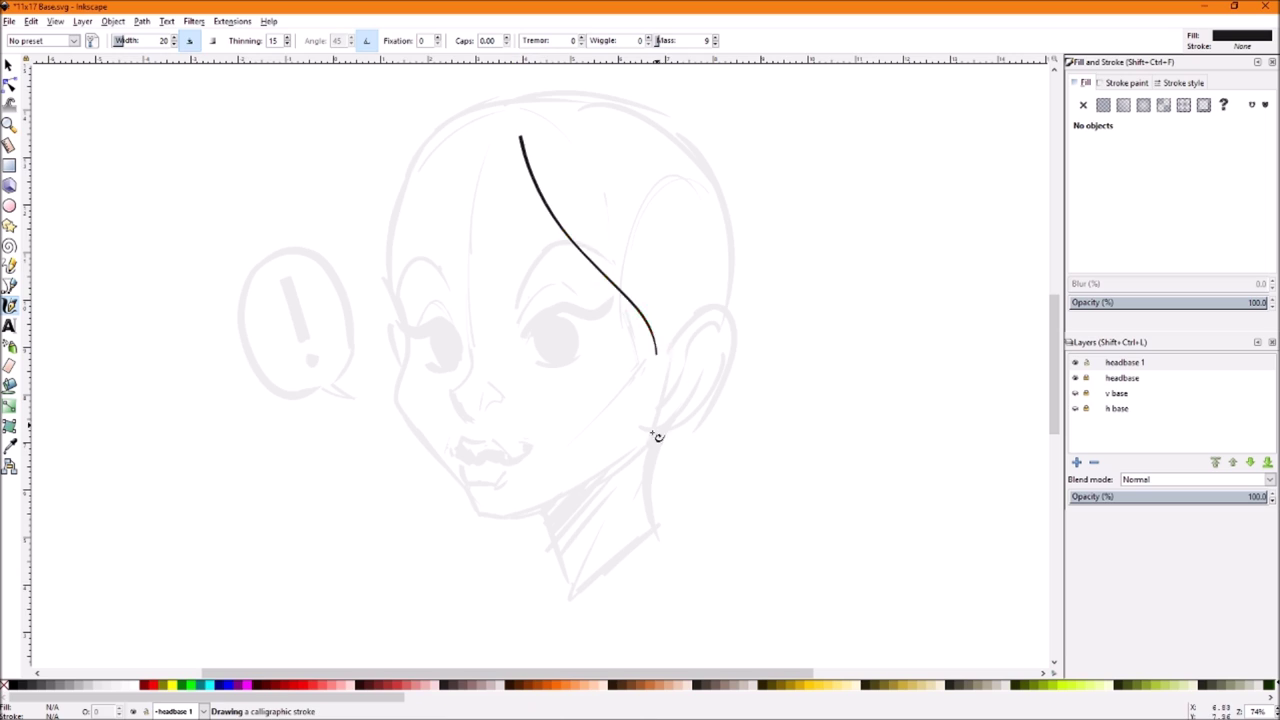
{"action": "key", "text": "ctrl+z"}
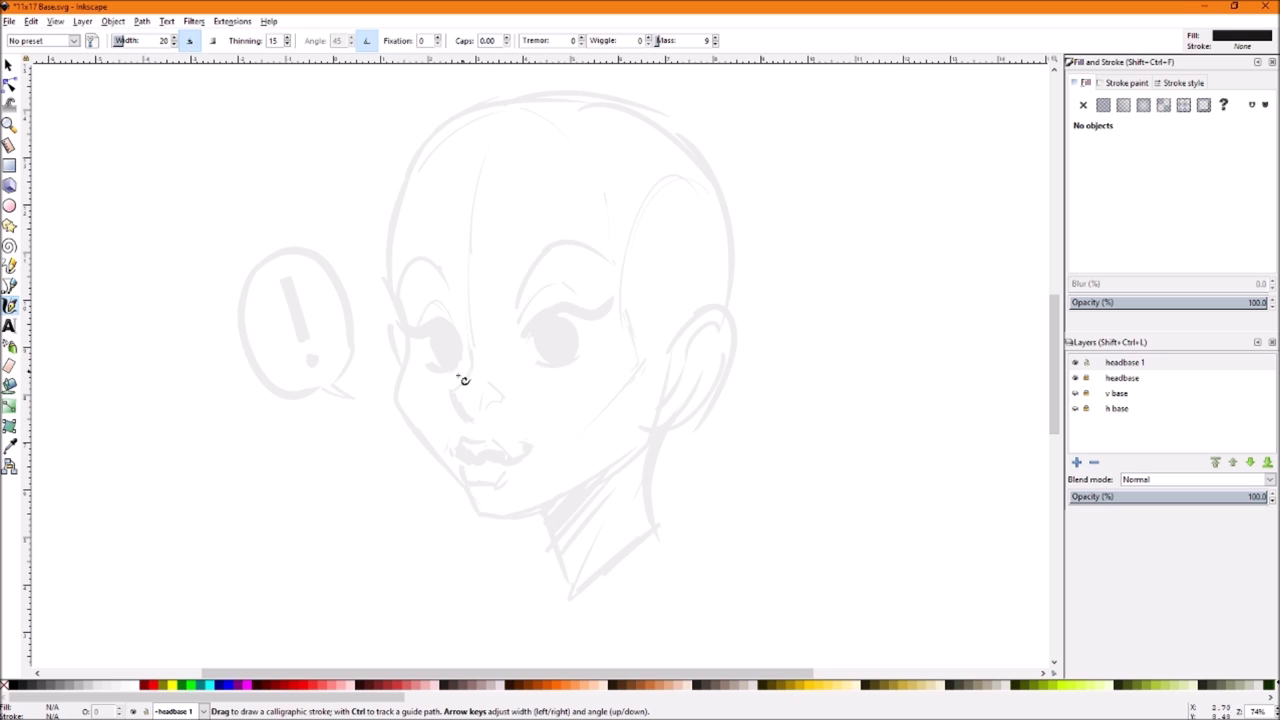
Ink the nose line, both eyebrow arches and the far eye with its lashes over the faded sketch
{"action": "mouse_move", "coordinate": [474, 423]}
{"action": "left_mouse_down"}
{"action": "mouse_move", "coordinate": [515, 445]}
{"action": "mouse_move", "coordinate": [491, 415]}
{"action": "mouse_move", "coordinate": [504, 442]}
{"action": "mouse_move", "coordinate": [509, 330]}
{"action": "mouse_move", "coordinate": [437, 320]}
{"action": "mouse_move", "coordinate": [479, 300]}
{"action": "left_mouse_up"}
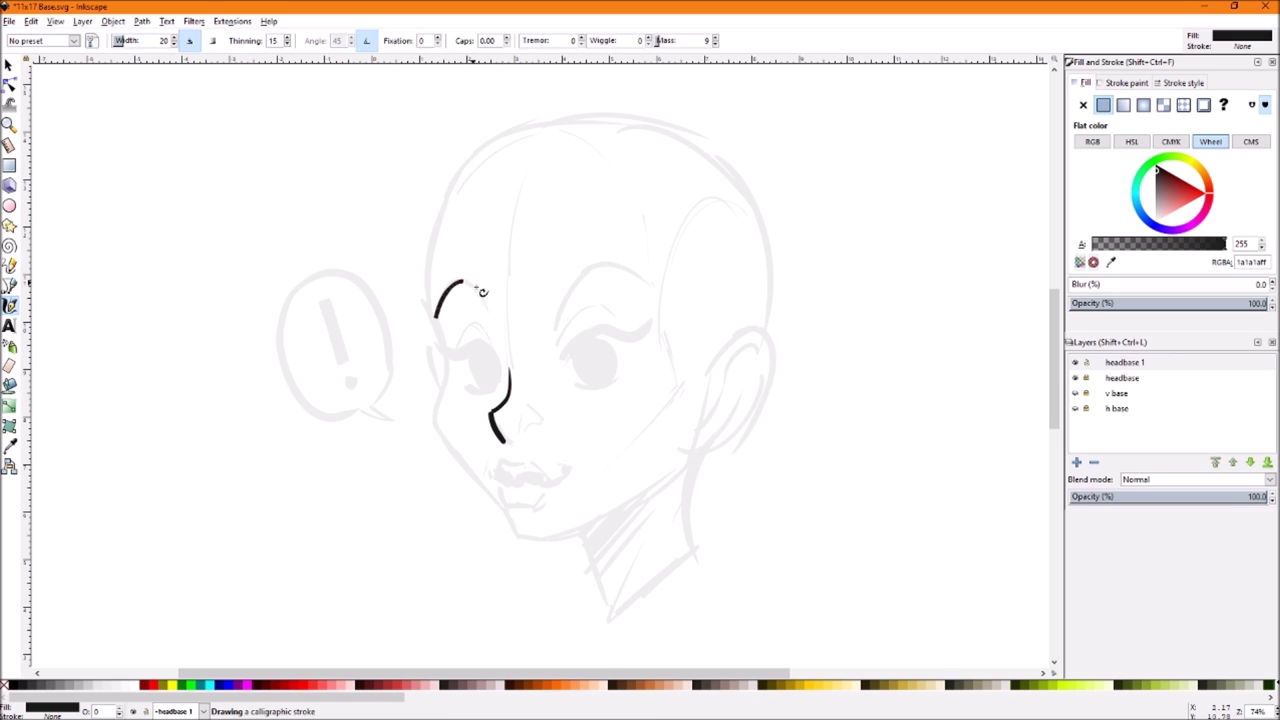
{"action": "mouse_move", "coordinate": [558, 312]}
{"action": "left_mouse_down"}
{"action": "mouse_move", "coordinate": [589, 262]}
{"action": "mouse_move", "coordinate": [640, 282]}
{"action": "left_mouse_up"}
{"action": "key", "text": "ctrl+z"}
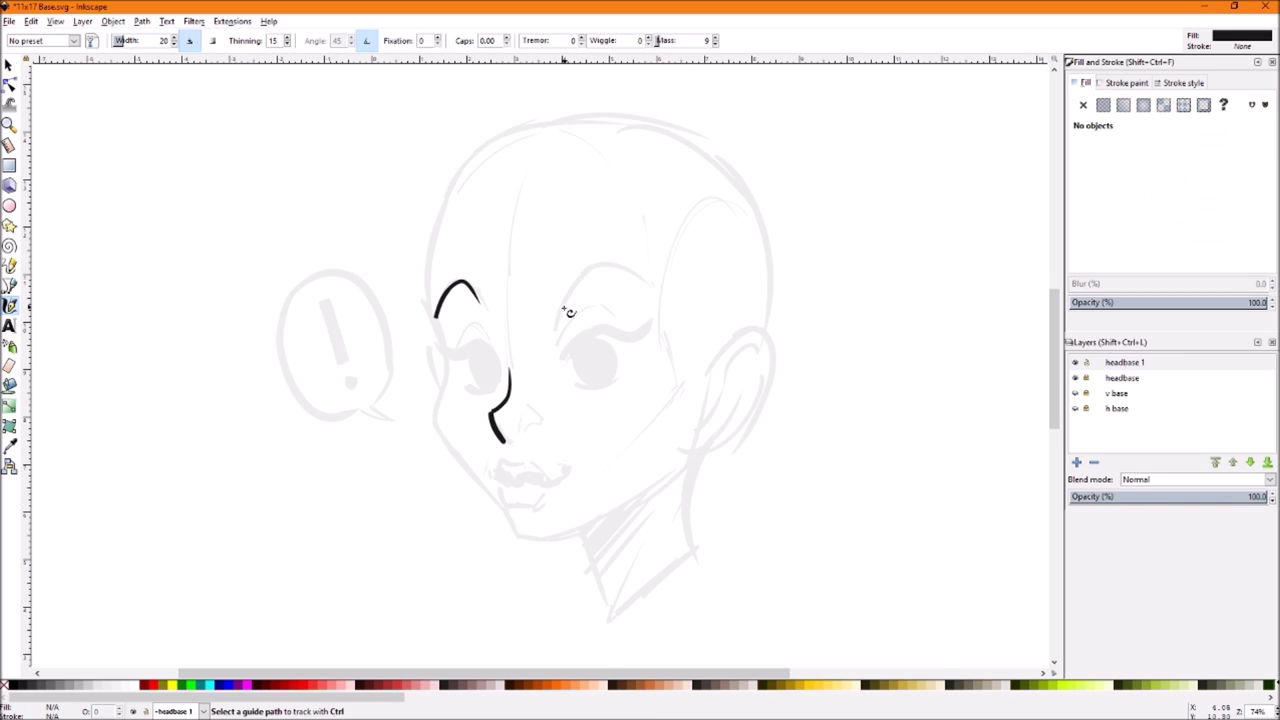
{"action": "mouse_move", "coordinate": [554, 311]}
{"action": "left_mouse_down"}
{"action": "mouse_move", "coordinate": [592, 272]}
{"action": "mouse_move", "coordinate": [640, 294]}
{"action": "left_mouse_up"}
{"action": "key", "text": "ctrl+z"}
{"action": "left_click_drag", "start_coordinate": [470, 380], "coordinate": [502, 388]}
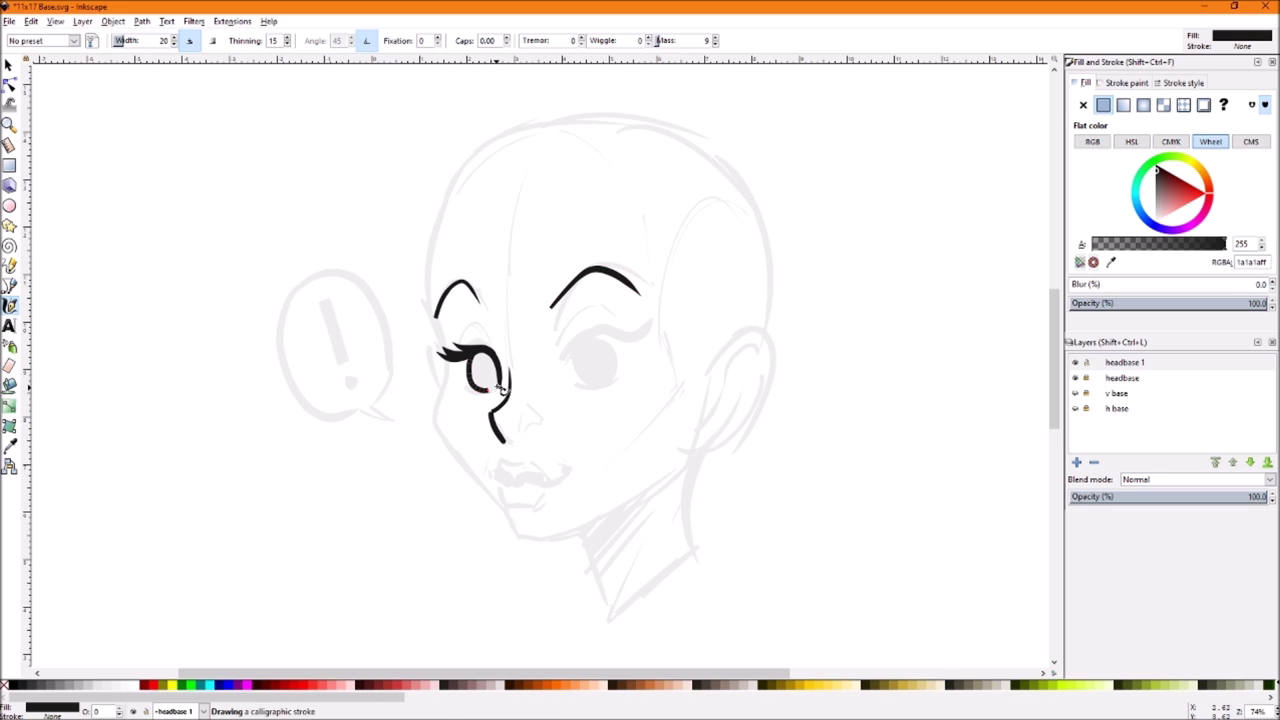
Try the ewBRUH brush preset with curved strokes across the cheek, and undo them
{"action": "left_click", "coordinate": [73, 41]}
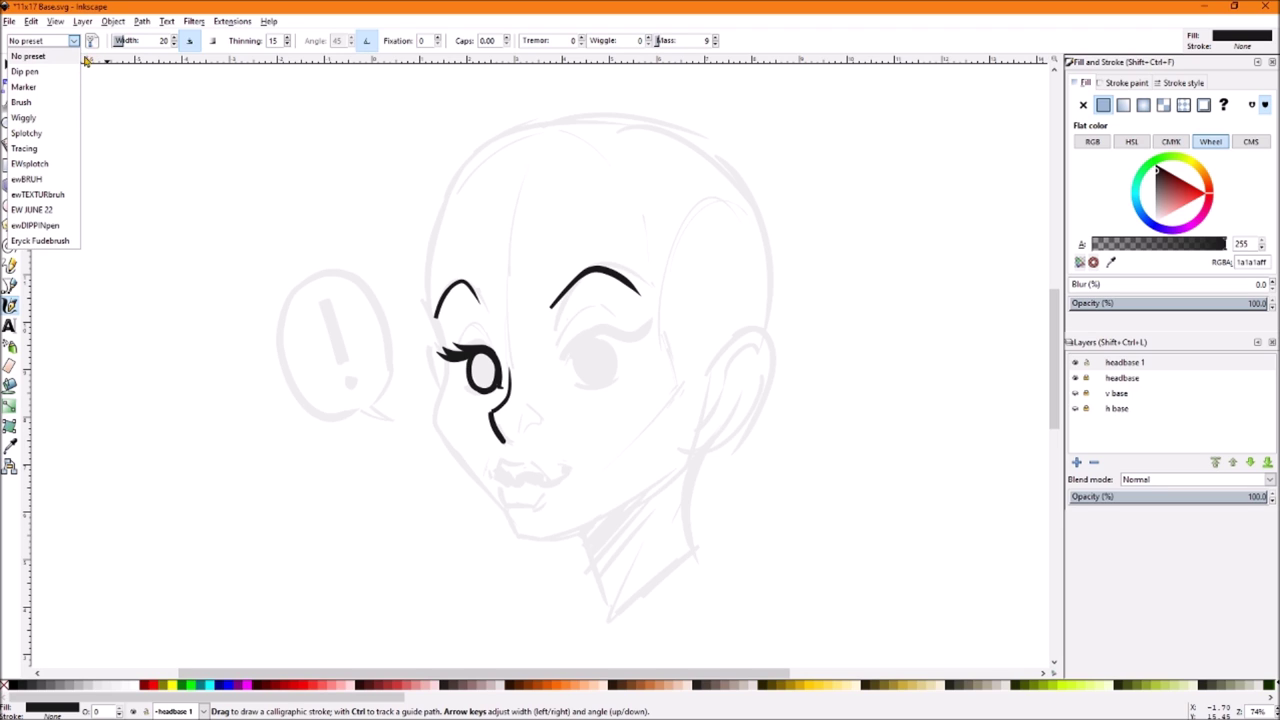
{"action": "left_click", "coordinate": [52, 178]}
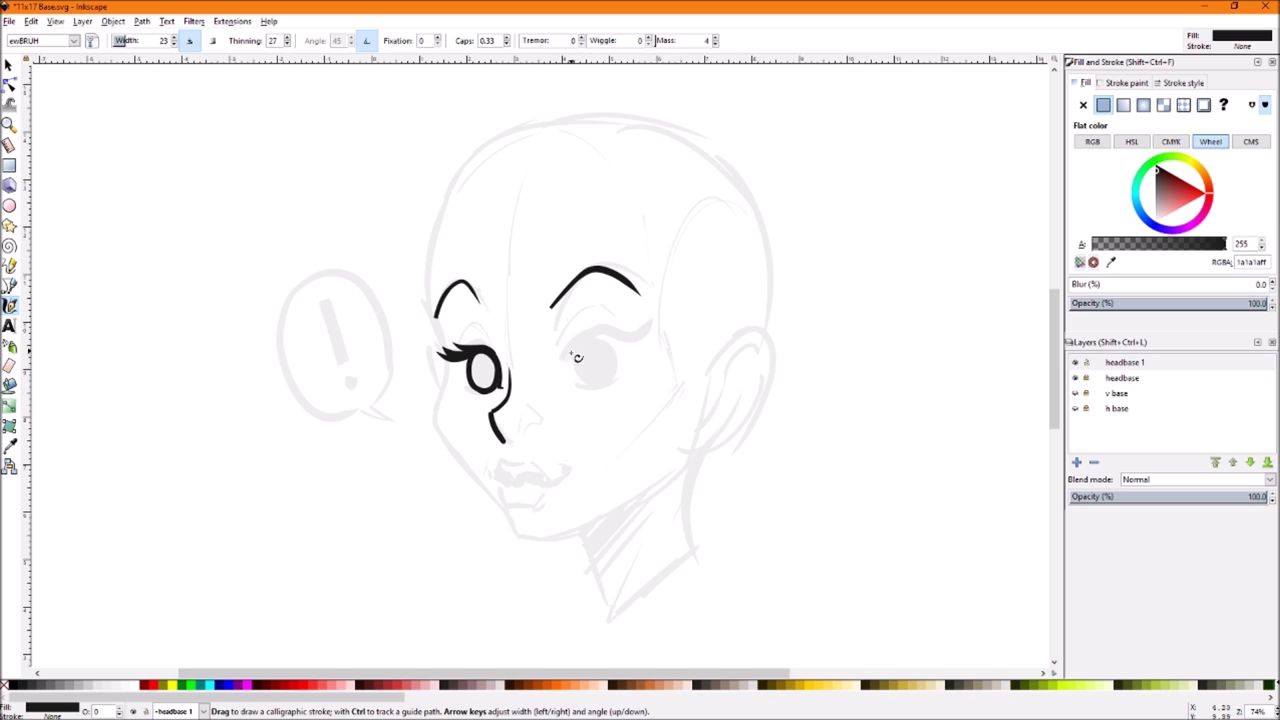
{"action": "left_click_drag", "start_coordinate": [583, 360], "coordinate": [556, 478]}
{"action": "left_click_drag", "start_coordinate": [610, 368], "coordinate": [547, 521]}
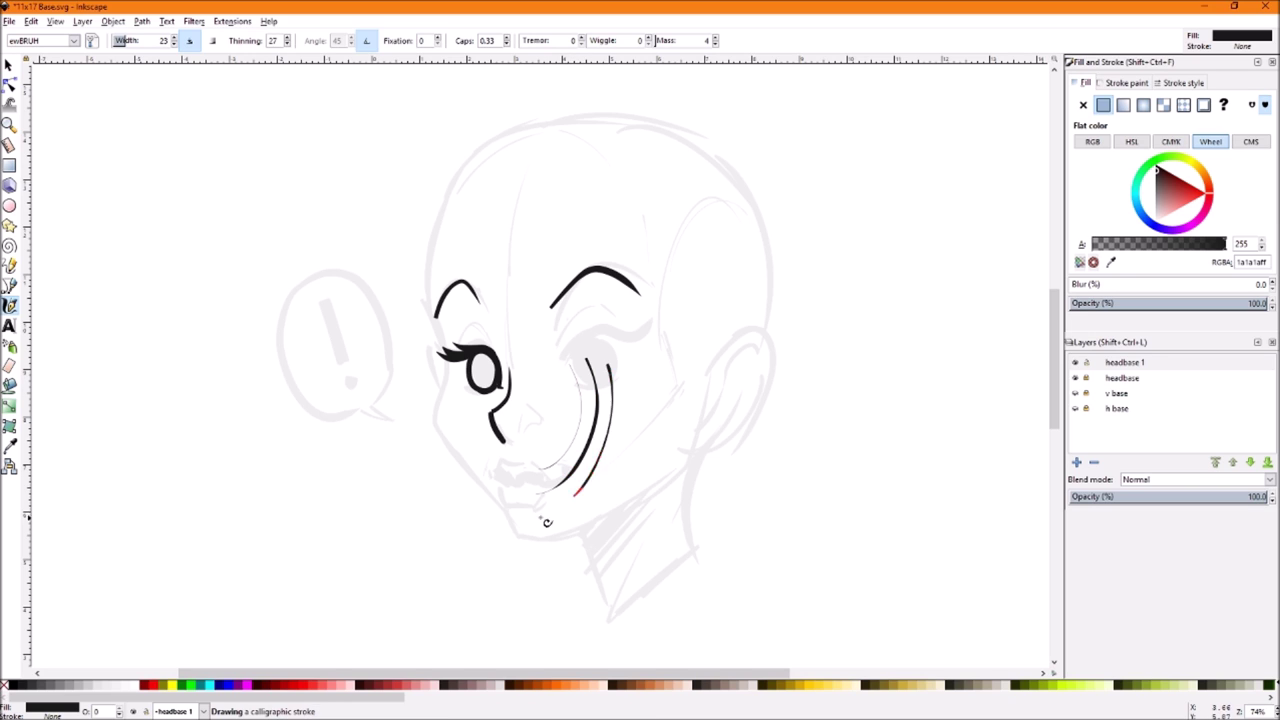
{"action": "key", "text": "ctrl+z"}
{"action": "key", "text": "ctrl+z"}
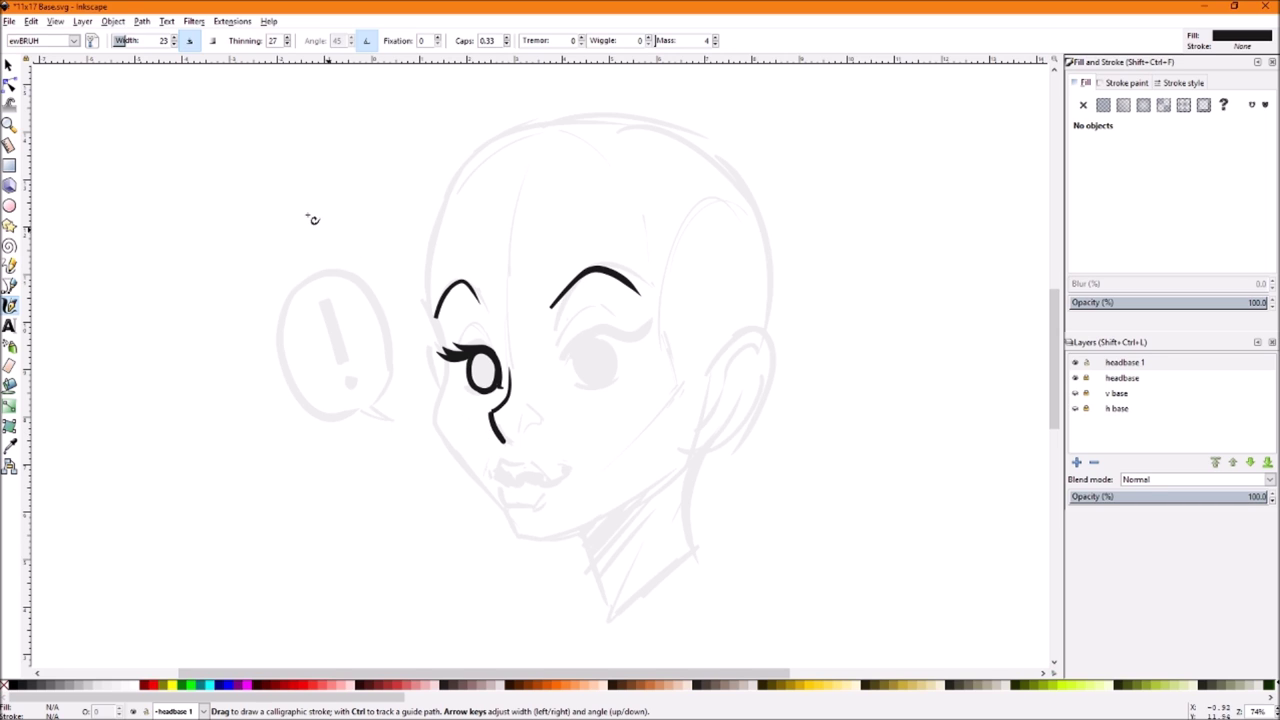
Choose the Fudebrush preset, set thinning to 21 and mass to 6, and ink the near eye's upper lash line
{"action": "left_click", "coordinate": [74, 40]}
{"action": "left_click", "coordinate": [72, 238]}
{"action": "left_click", "coordinate": [76, 41]}
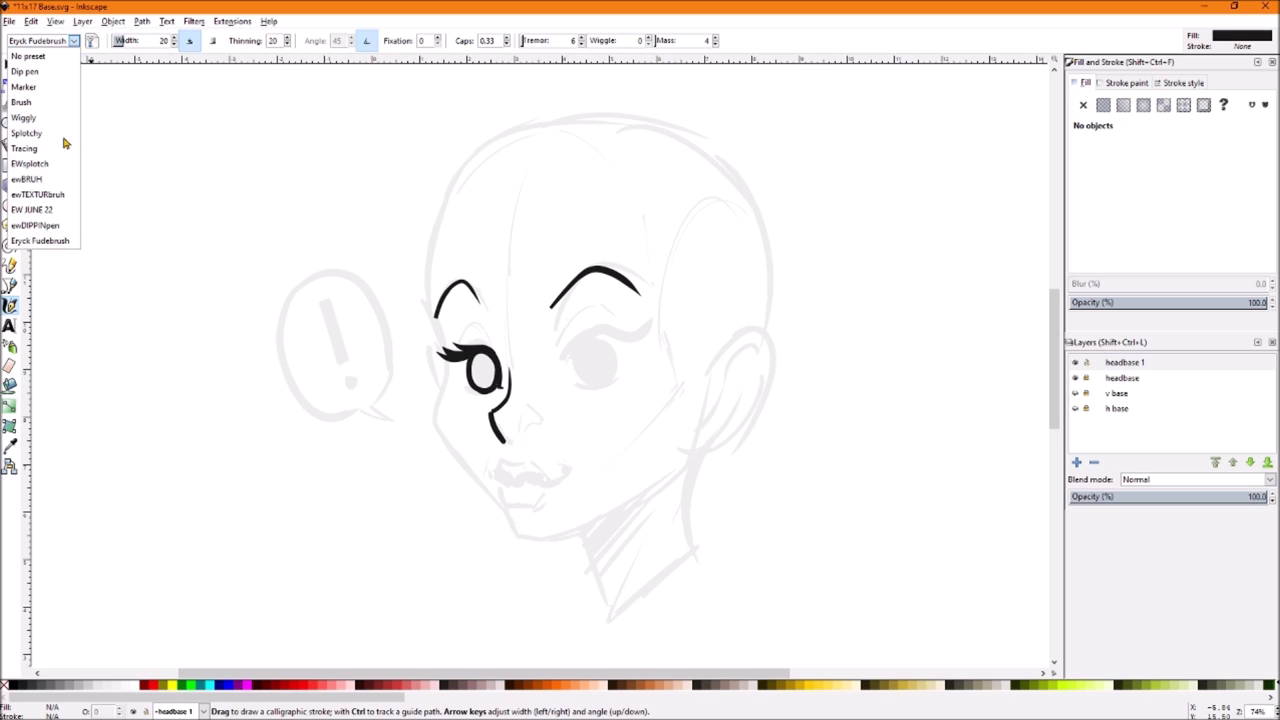
{"action": "left_click", "coordinate": [52, 243]}
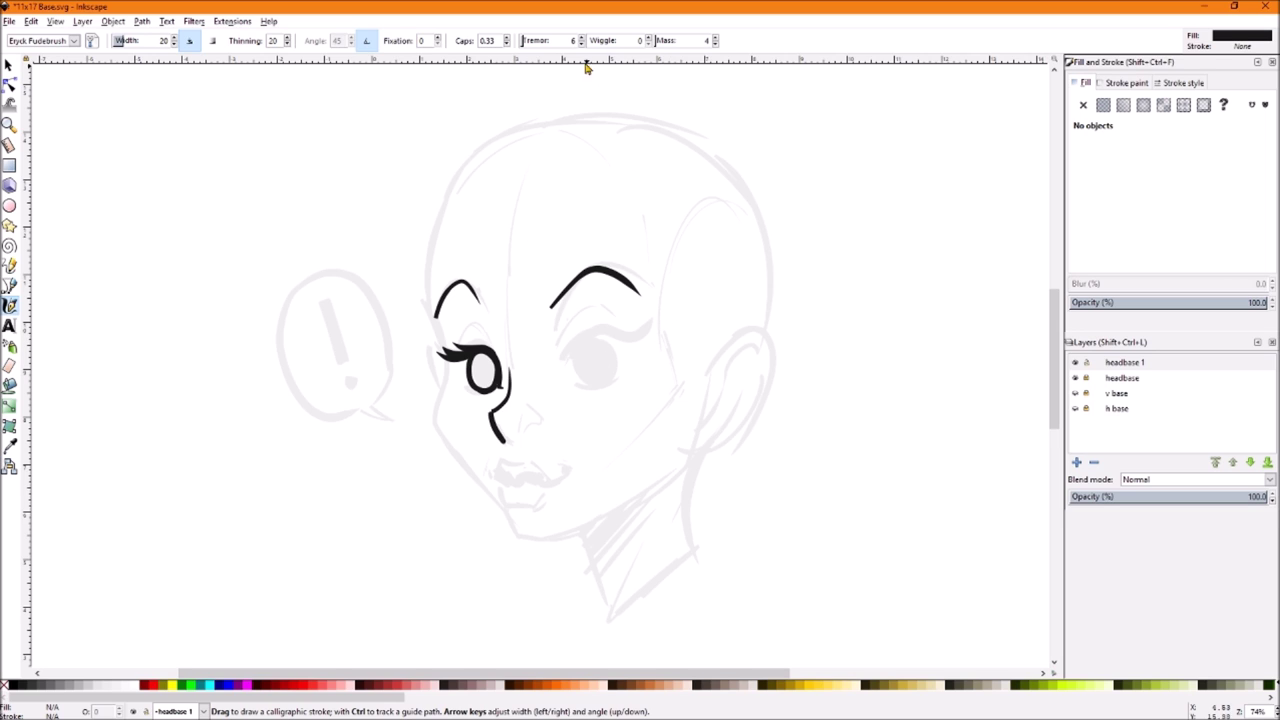
{"action": "left_click", "coordinate": [287, 37]}
{"action": "mouse_move", "coordinate": [560, 361]}
{"action": "left_mouse_down"}
{"action": "mouse_move", "coordinate": [638, 323]}
{"action": "mouse_move", "coordinate": [646, 338]}
{"action": "mouse_move", "coordinate": [674, 326]}
{"action": "left_mouse_up"}
Ink the near eye's iris outline, thicken its upper lashes and add the lower lash strokes
{"action": "key", "text": "plus"}
{"action": "key", "text": "plus"}
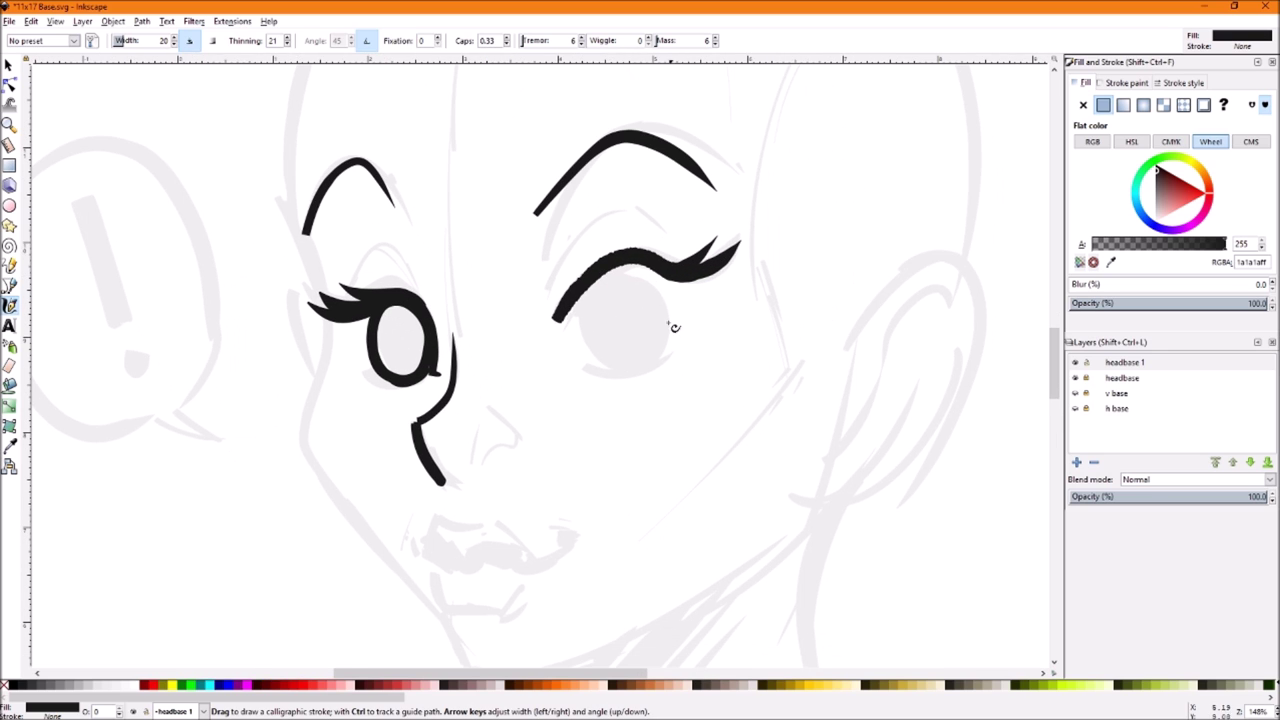
{"action": "left_click_drag", "start_coordinate": [558, 316], "coordinate": [692, 214]}
{"action": "left_click_drag", "start_coordinate": [586, 306], "coordinate": [640, 362]}
{"action": "left_click_drag", "start_coordinate": [576, 368], "coordinate": [708, 334]}
{"action": "mouse_move", "coordinate": [652, 369]}
{"action": "left_mouse_down"}
{"action": "mouse_move", "coordinate": [726, 333]}
{"action": "mouse_move", "coordinate": [688, 342]}
{"action": "left_mouse_up"}
Ink the upper lip, nostril and eyelid creases, and outline the face from brow to jaw and the ear
{"action": "key", "text": "minus"}
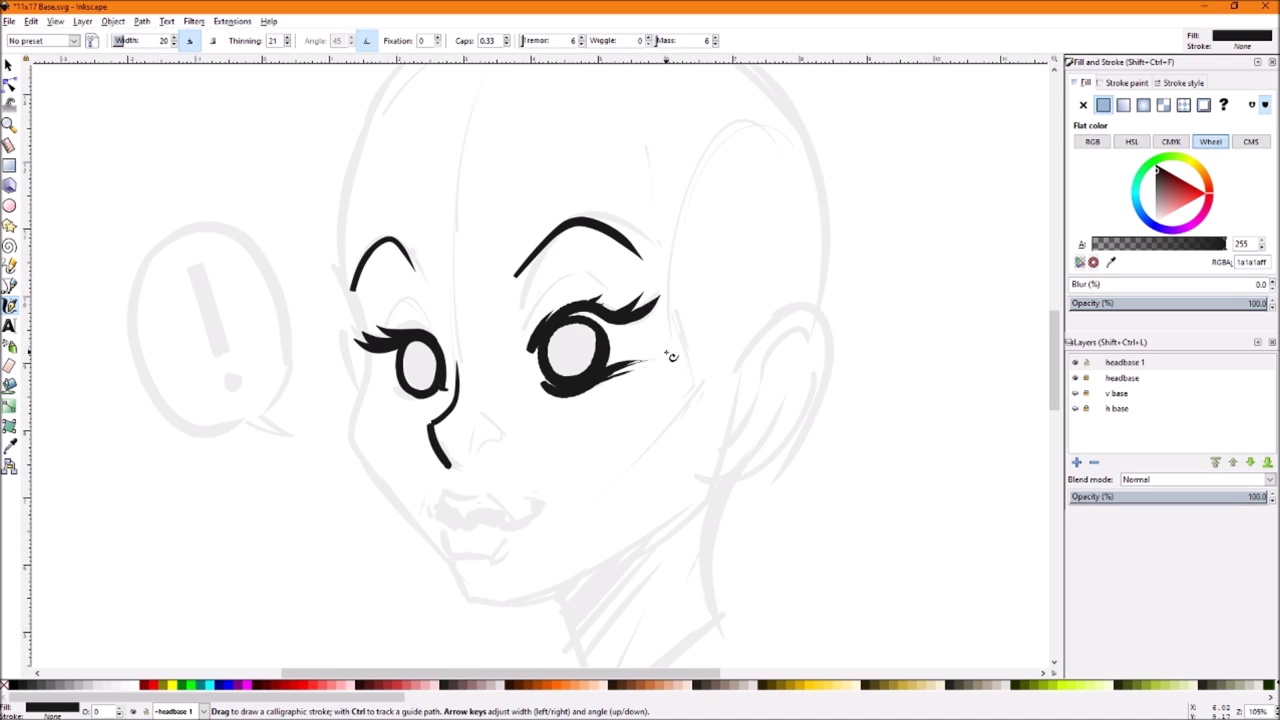
{"action": "scroll", "coordinate": [606, 363], "scroll_direction": "down", "scroll_amount": 1}
{"action": "mouse_move", "coordinate": [462, 450]}
{"action": "left_mouse_down"}
{"action": "mouse_move", "coordinate": [430, 461]}
{"action": "mouse_move", "coordinate": [461, 479]}
{"action": "mouse_move", "coordinate": [492, 463]}
{"action": "mouse_move", "coordinate": [520, 482]}
{"action": "mouse_move", "coordinate": [496, 481]}
{"action": "mouse_move", "coordinate": [508, 483]}
{"action": "mouse_move", "coordinate": [546, 463]}
{"action": "mouse_move", "coordinate": [431, 465]}
{"action": "left_mouse_up"}
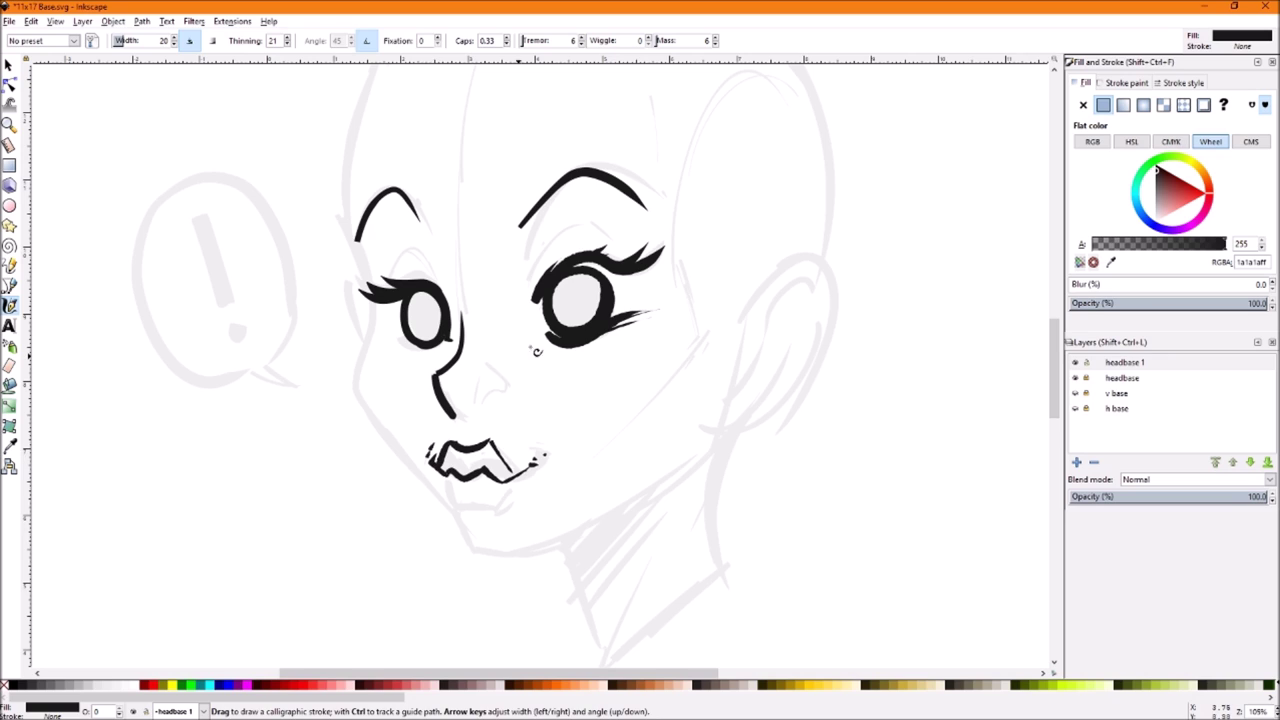
{"action": "mouse_move", "coordinate": [349, 212]}
{"action": "left_mouse_down"}
{"action": "mouse_move", "coordinate": [350, 420]}
{"action": "mouse_move", "coordinate": [360, 378]}
{"action": "mouse_move", "coordinate": [472, 556]}
{"action": "left_mouse_up"}
{"action": "mouse_move", "coordinate": [369, 421]}
{"action": "left_mouse_down"}
{"action": "mouse_move", "coordinate": [469, 555]}
{"action": "mouse_move", "coordinate": [510, 556]}
{"action": "mouse_move", "coordinate": [690, 452]}
{"action": "left_mouse_up"}
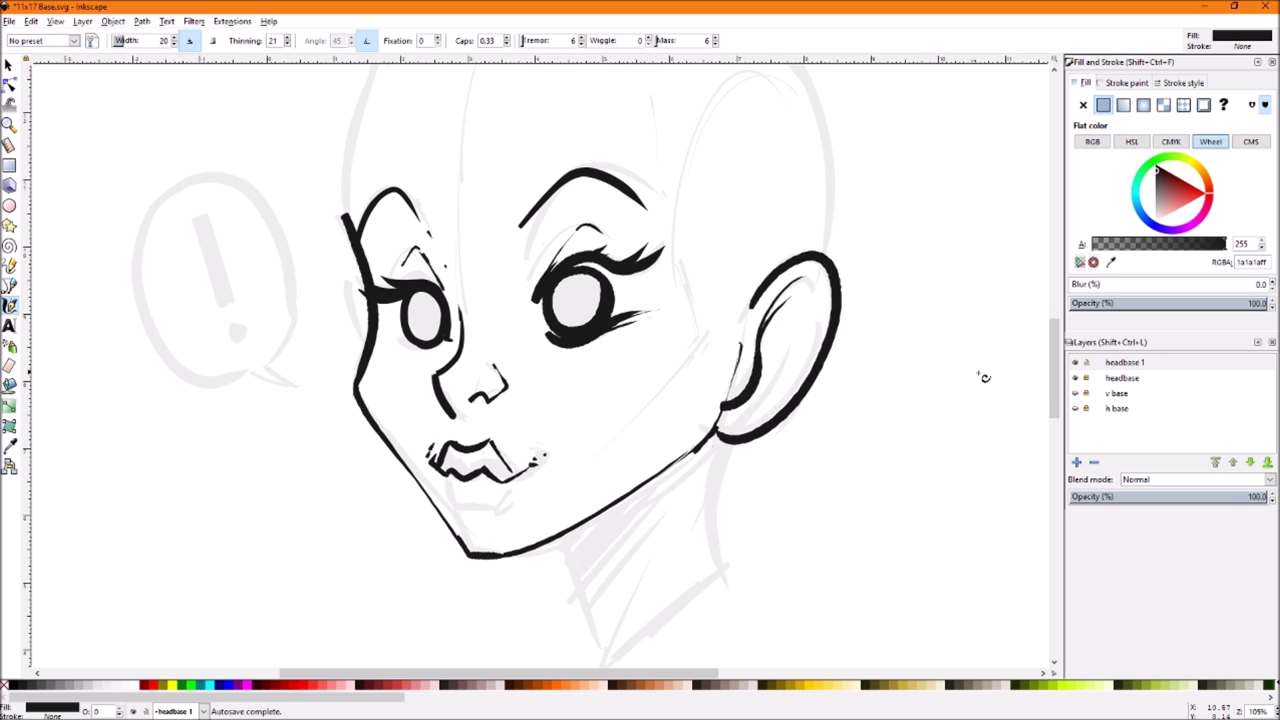
Lock the inked headbase 1 layer and add a new layer above it
{"action": "left_click_drag", "start_coordinate": [976, 371], "coordinate": [1006, 408]}
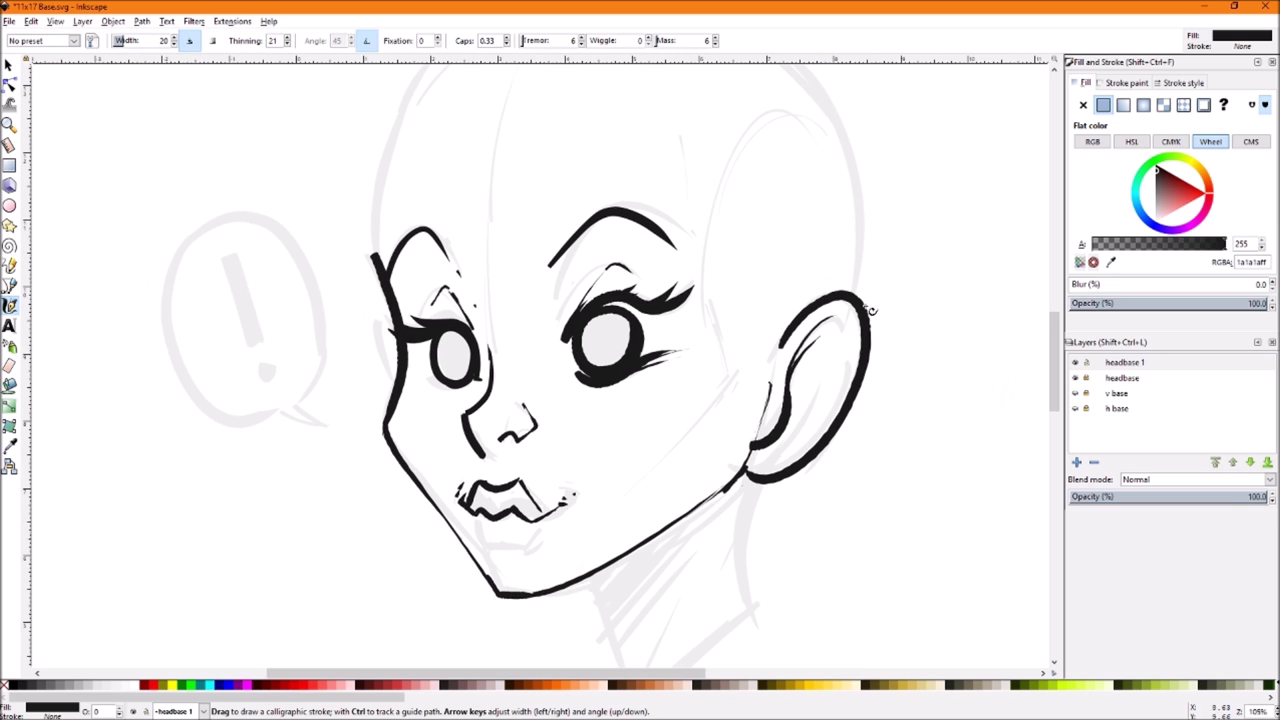
{"action": "left_click", "coordinate": [1082, 364]}
{"action": "left_click", "coordinate": [1076, 462]}
{"action": "left_click", "coordinate": [686, 406]}
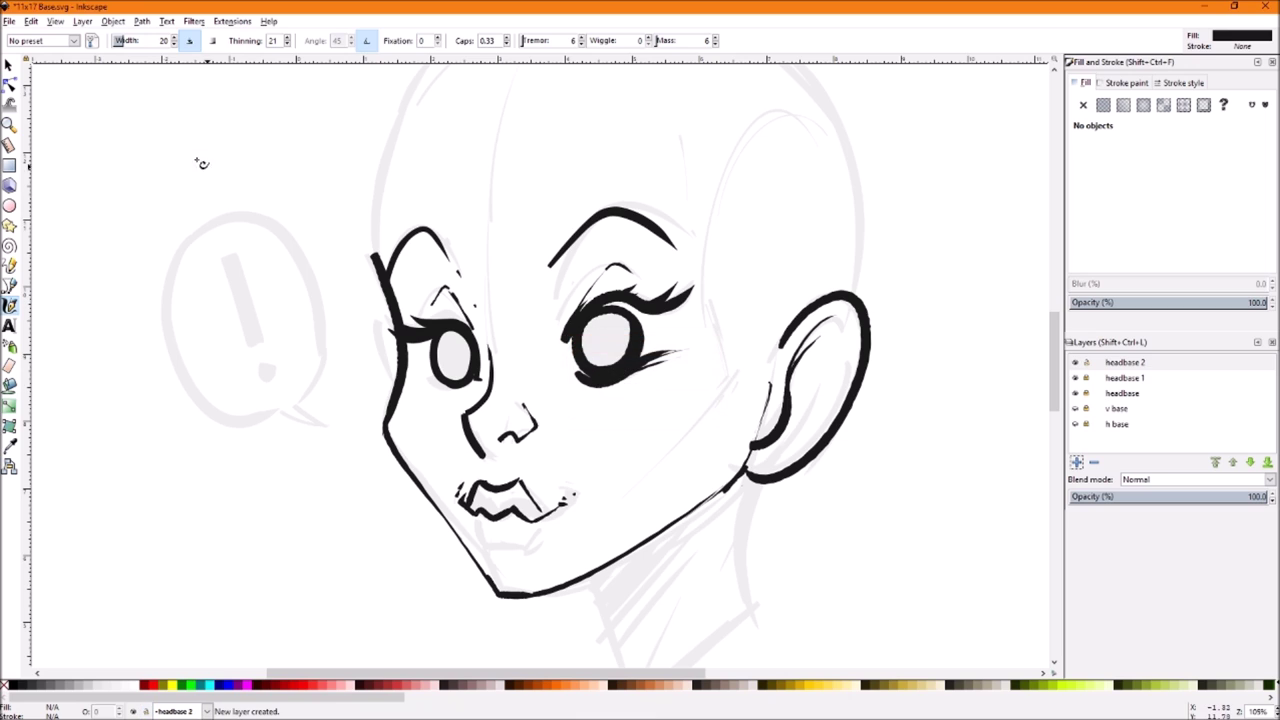
Choose the ewDIPPINpen preset, switch to the Dip pen preset and draw an angular test stroke on the forehead
{"action": "left_click", "coordinate": [73, 40]}
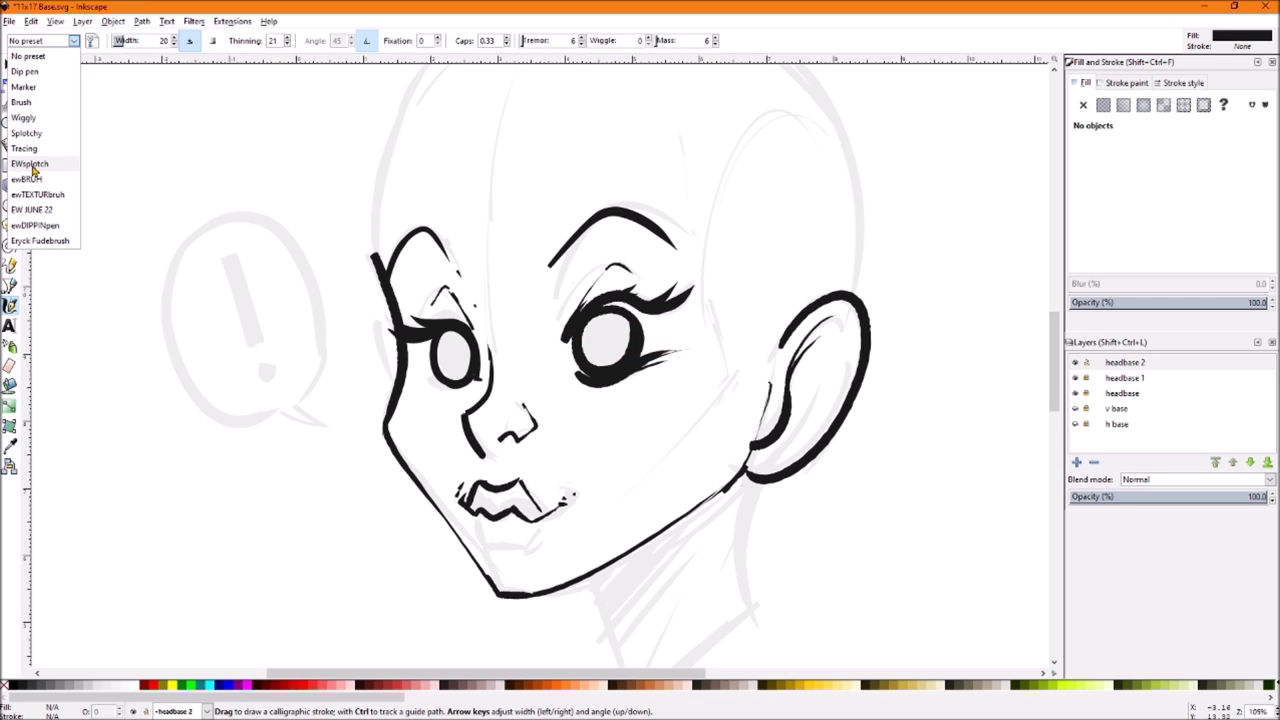
{"action": "left_click", "coordinate": [36, 225]}
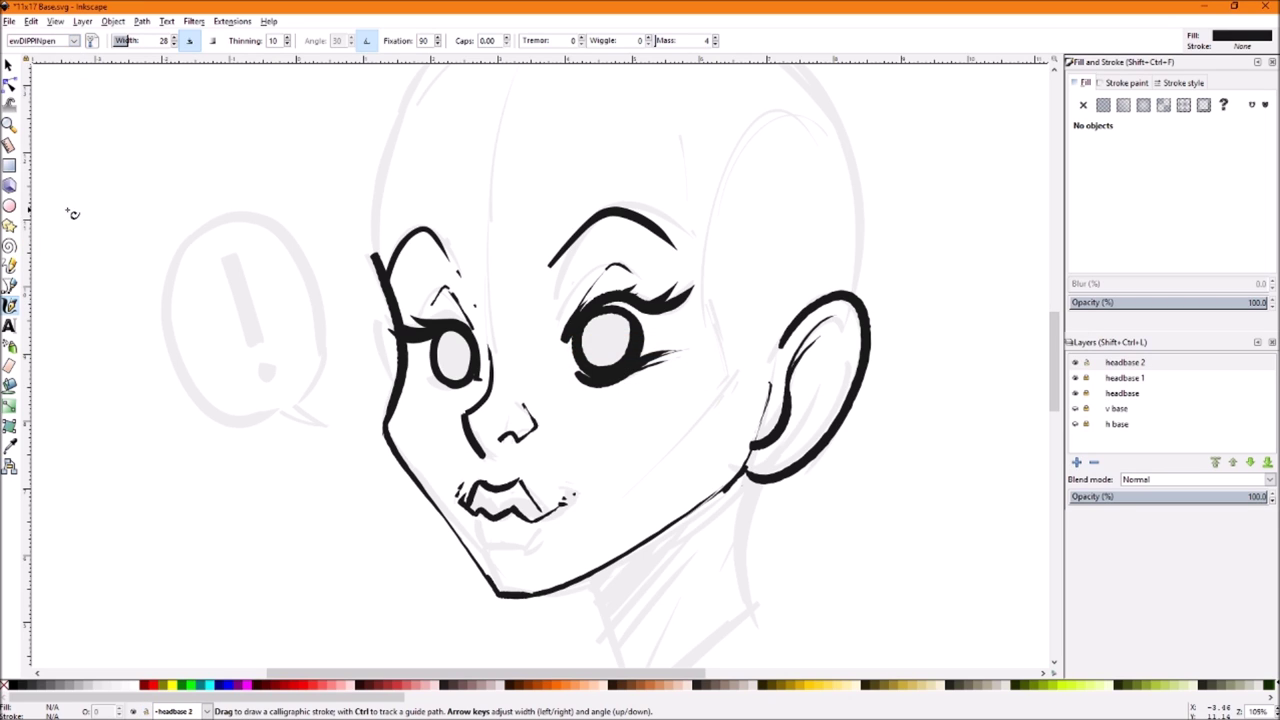
{"action": "left_click", "coordinate": [73, 40]}
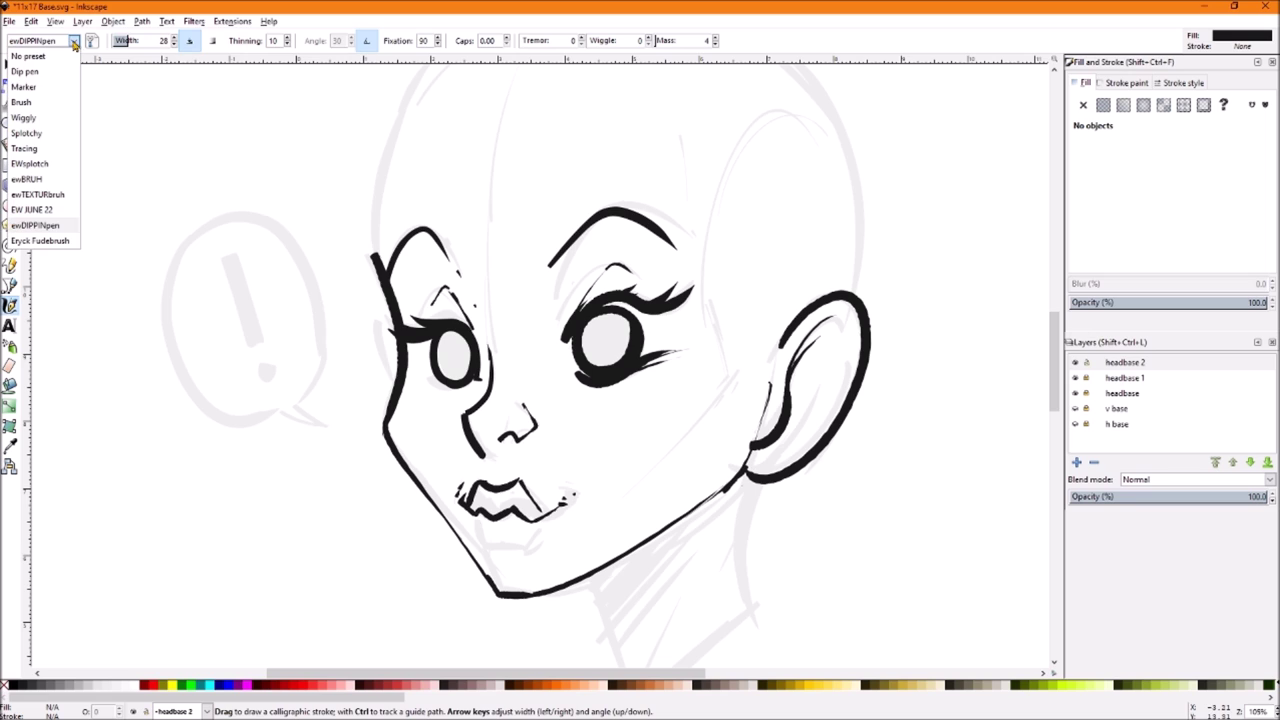
{"action": "left_click", "coordinate": [26, 72]}
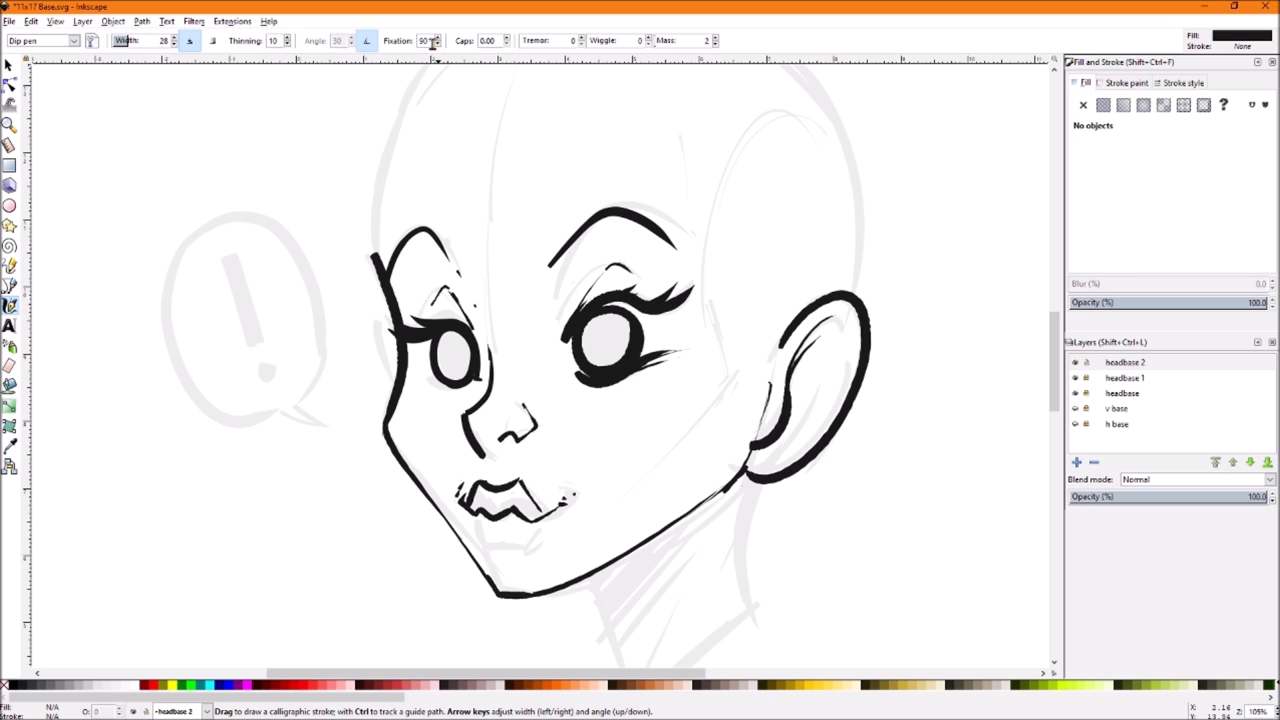
{"action": "mouse_move", "coordinate": [482, 152]}
{"action": "left_mouse_down"}
{"action": "mouse_move", "coordinate": [478, 245]}
{"action": "mouse_move", "coordinate": [550, 239]}
{"action": "left_mouse_up"}
{"action": "key", "text": "ctrl+z"}
{"action": "mouse_move", "coordinate": [498, 110]}
{"action": "left_mouse_down"}
{"action": "mouse_move", "coordinate": [488, 188]}
{"action": "mouse_move", "coordinate": [560, 188]}
{"action": "left_mouse_up"}
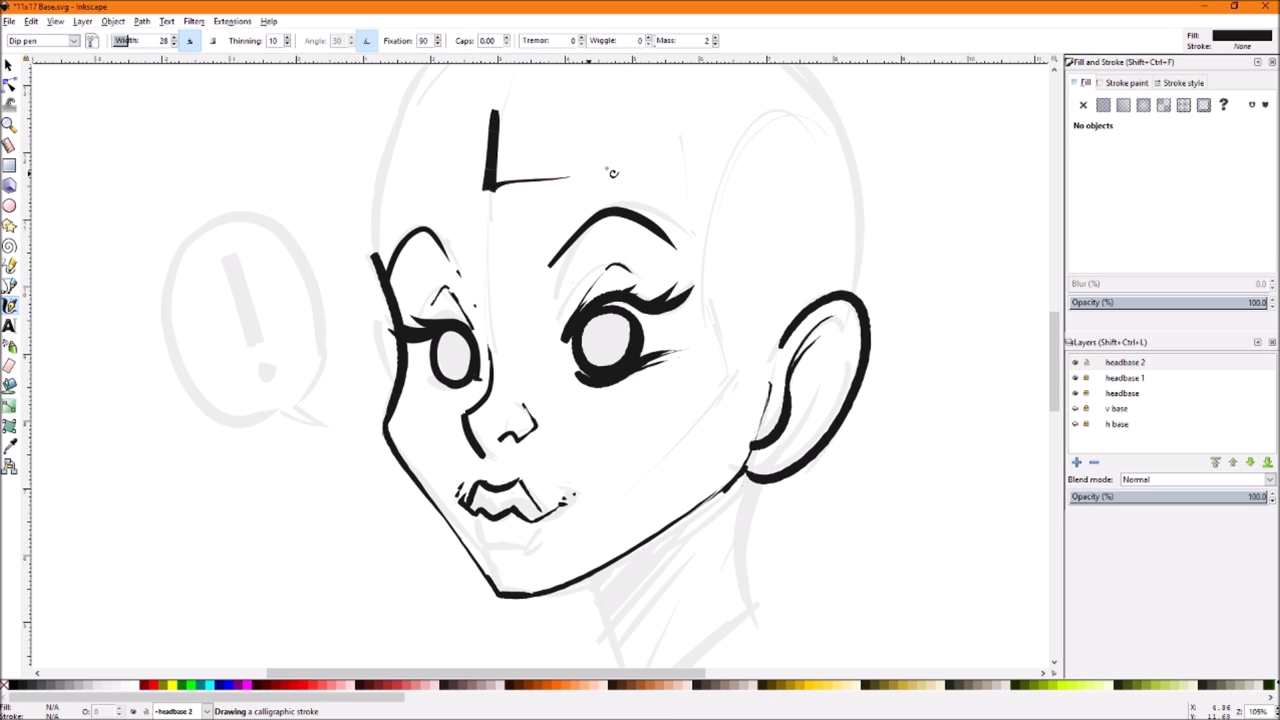
Try straight and angular Dip pen strokes across the forehead and temple, undoing each one
{"action": "key", "text": "ctrl+z"}
{"action": "left_click_drag", "start_coordinate": [649, 86], "coordinate": [649, 190]}
{"action": "mouse_move", "coordinate": [693, 100]}
{"action": "left_mouse_down"}
{"action": "mouse_move", "coordinate": [737, 186]}
{"action": "mouse_move", "coordinate": [816, 222]}
{"action": "mouse_move", "coordinate": [744, 256]}
{"action": "left_mouse_up"}
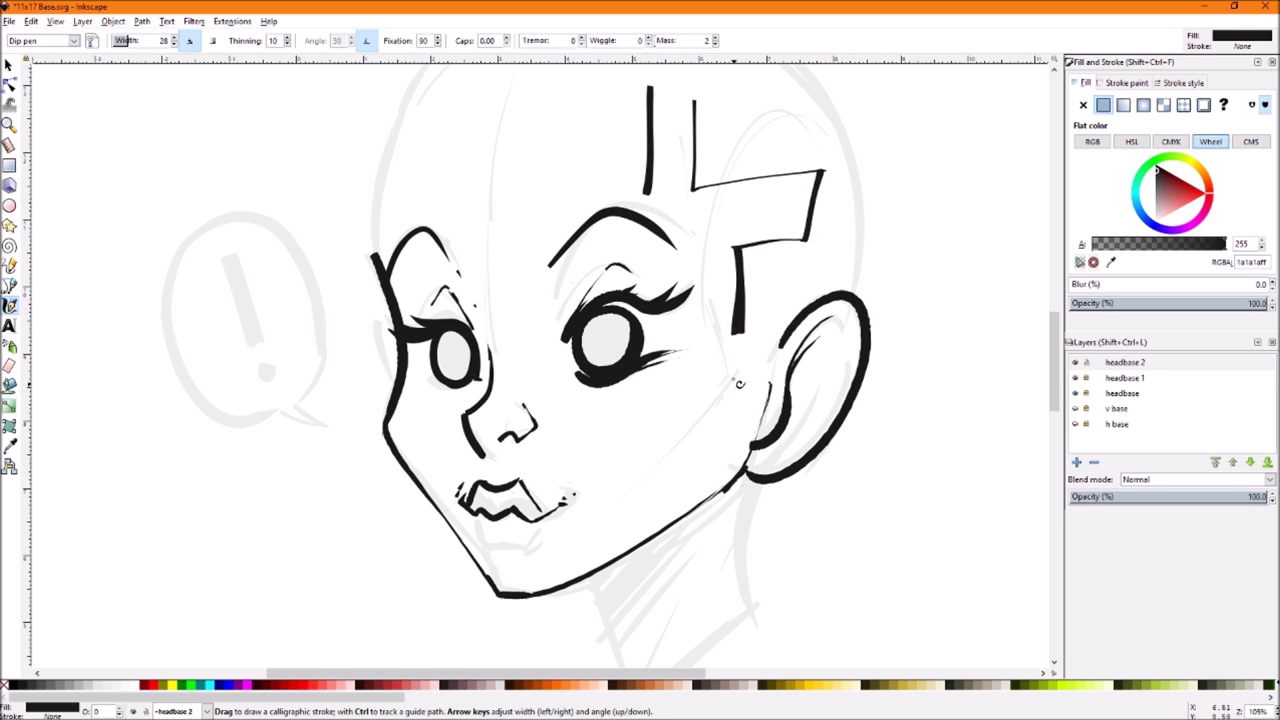
{"action": "key", "text": "ctrl+z"}
{"action": "key", "text": "ctrl+z"}
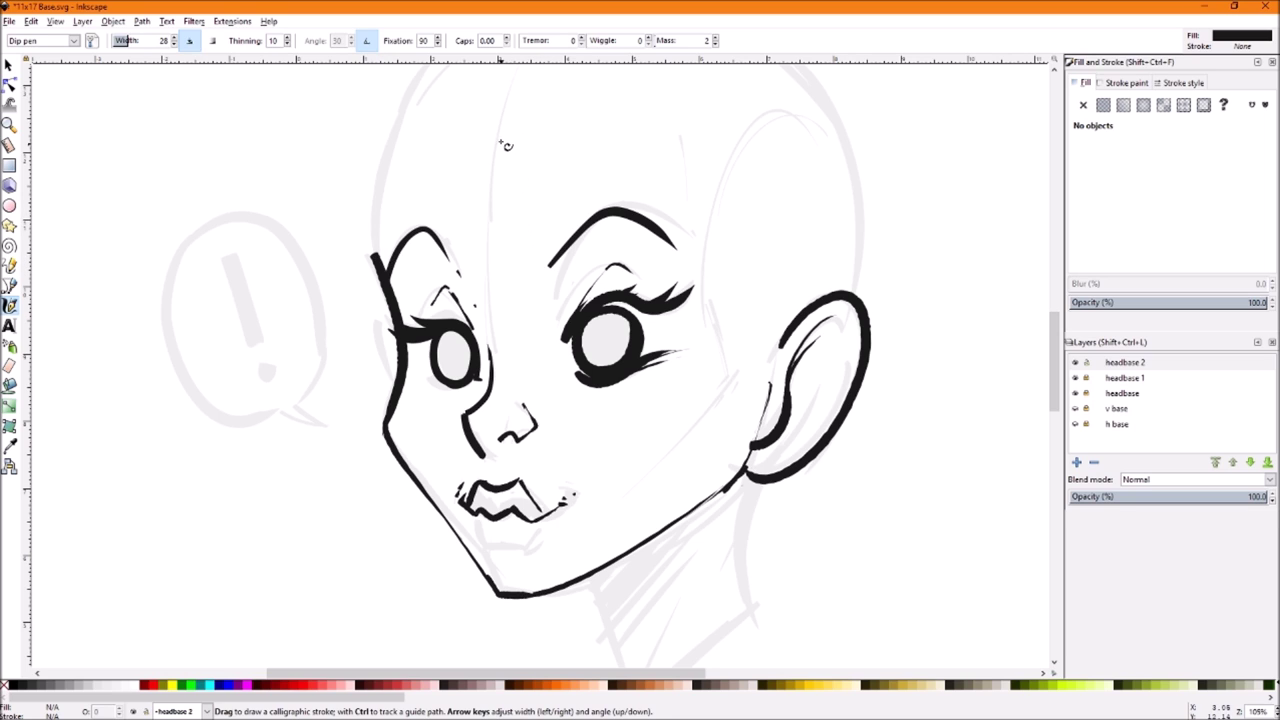
{"action": "left_click_drag", "start_coordinate": [502, 124], "coordinate": [498, 202]}
{"action": "key", "text": "ctrl+z"}
{"action": "mouse_move", "coordinate": [501, 123]}
{"action": "left_mouse_down"}
{"action": "mouse_move", "coordinate": [489, 201]}
{"action": "mouse_move", "coordinate": [592, 188]}
{"action": "left_mouse_up"}
{"action": "key", "text": "ctrl+z"}
Set thinning to 17 and mass to 5 and try a diagonal stroke on the forehead, undoing it
{"action": "left_click", "coordinate": [715, 38]}
{"action": "mouse_move", "coordinate": [562, 113]}
{"action": "left_mouse_down"}
{"action": "mouse_move", "coordinate": [478, 222]}
{"action": "mouse_move", "coordinate": [504, 228]}
{"action": "left_mouse_up"}
{"action": "key", "text": "ctrl+z"}
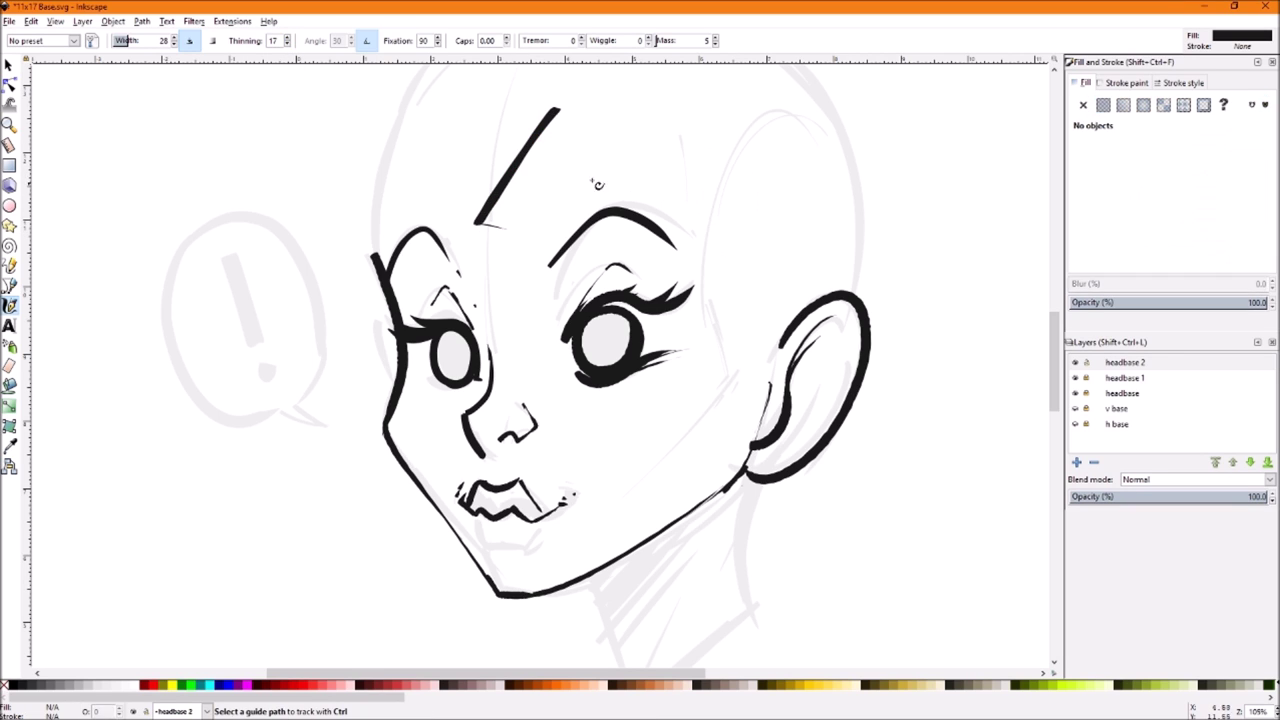
Ink the forehead edge and the angular temple-to-cheek line, and thicken the lower nose line
{"action": "left_click_drag", "start_coordinate": [378, 258], "coordinate": [391, 138]}
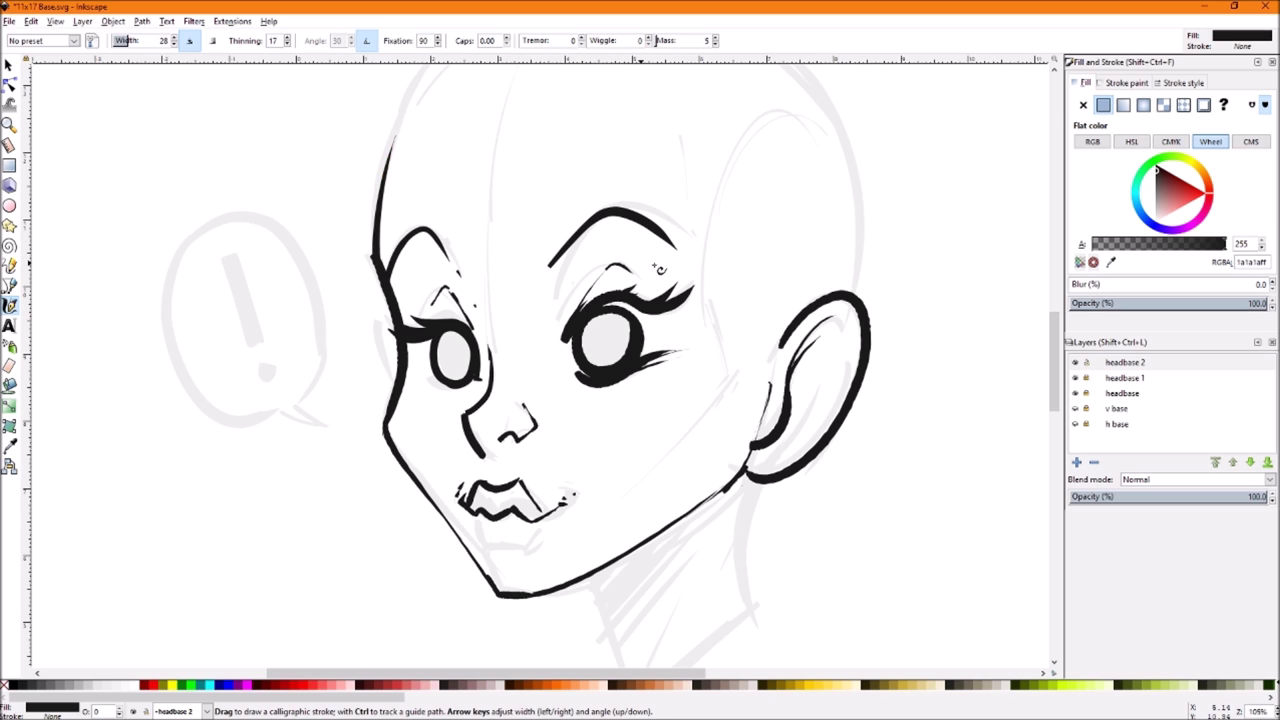
{"action": "mouse_move", "coordinate": [712, 220]}
{"action": "left_mouse_down"}
{"action": "mouse_move", "coordinate": [700, 272]}
{"action": "mouse_move", "coordinate": [726, 370]}
{"action": "mouse_move", "coordinate": [680, 420]}
{"action": "left_mouse_up"}
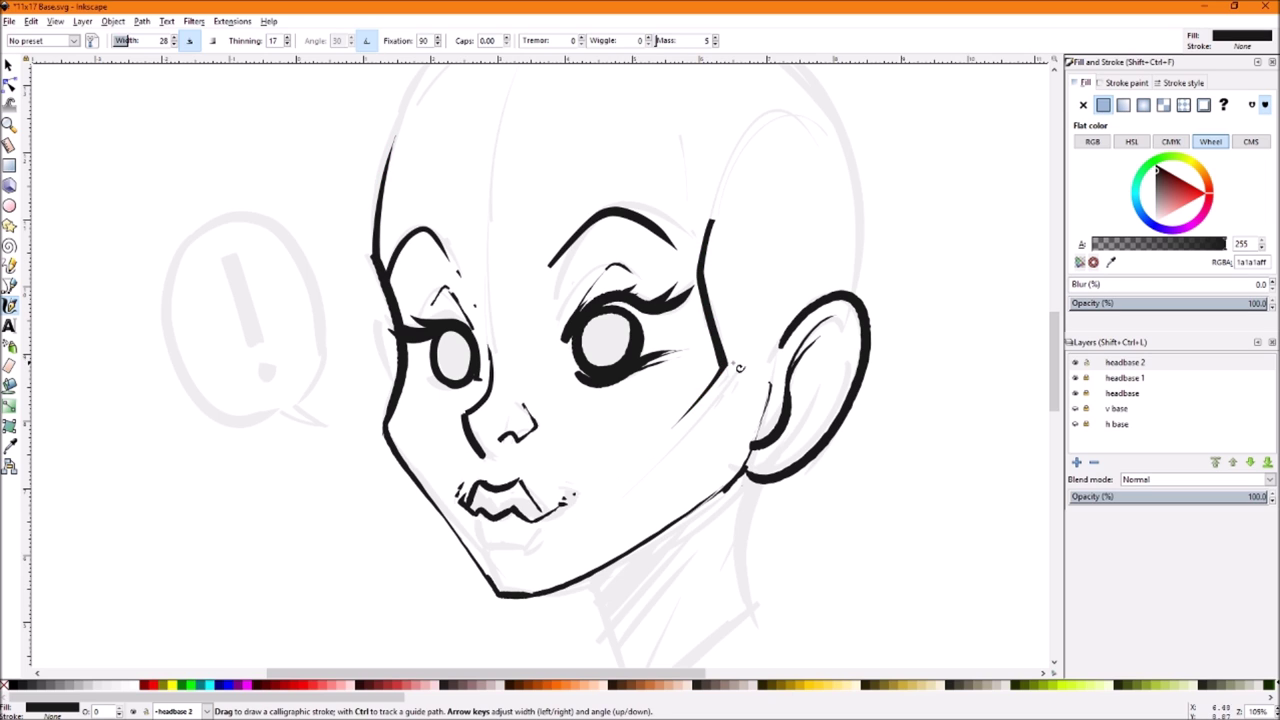
{"action": "left_click_drag", "start_coordinate": [724, 373], "coordinate": [656, 448]}
{"action": "left_click", "coordinate": [728, 432]}
{"action": "mouse_move", "coordinate": [470, 424]}
{"action": "left_mouse_down"}
{"action": "mouse_move", "coordinate": [467, 414]}
{"action": "mouse_move", "coordinate": [488, 460]}
{"action": "left_mouse_up"}
Set thinning to 10, tremor to 10 and mass to 4, and draw a rough forehead stroke continuing down beside the nose
{"action": "left_click_drag", "start_coordinate": [548, 174], "coordinate": [503, 354]}
{"action": "key", "text": "ctrl+z"}
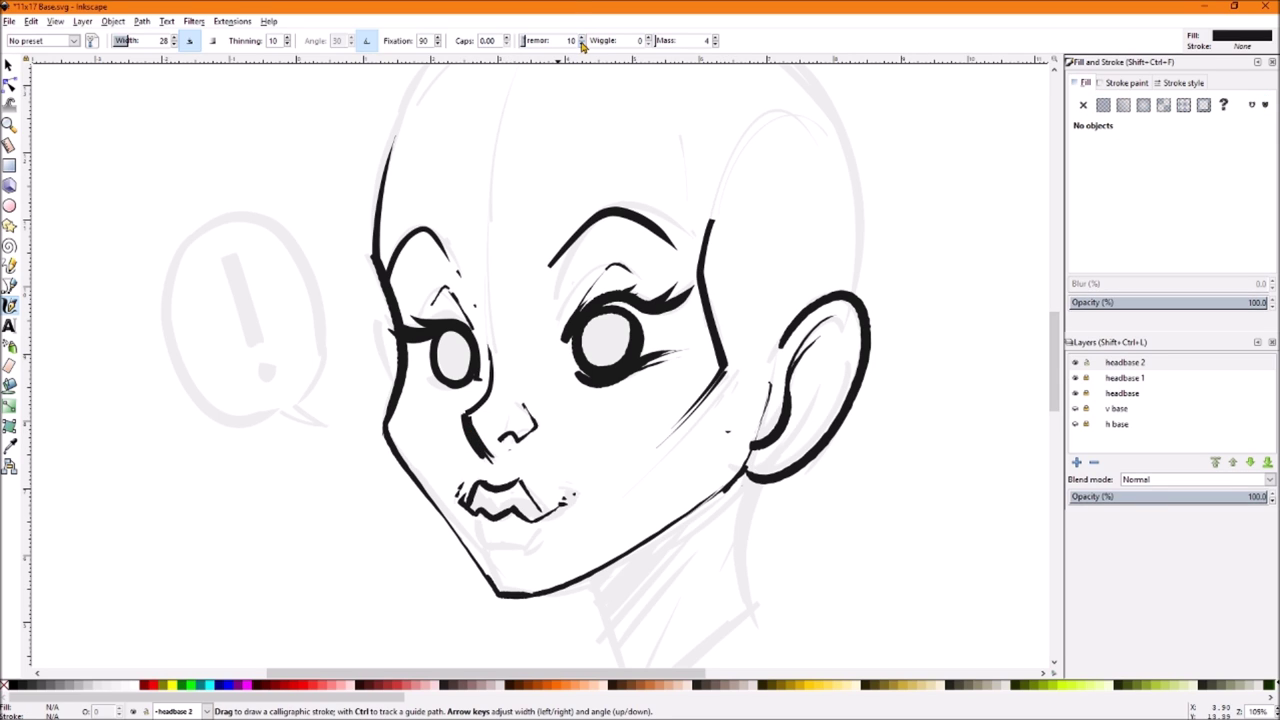
{"action": "mouse_move", "coordinate": [548, 140]}
{"action": "left_mouse_down"}
{"action": "mouse_move", "coordinate": [490, 280]}
{"action": "mouse_move", "coordinate": [570, 390]}
{"action": "left_mouse_up"}
{"action": "mouse_move", "coordinate": [495, 304]}
{"action": "left_mouse_down"}
{"action": "mouse_move", "coordinate": [588, 446]}
{"action": "mouse_move", "coordinate": [582, 500]}
{"action": "left_mouse_up"}
Try a rough stroke on the cheek below the near eye and undo the test marks
{"action": "left_click_drag", "start_coordinate": [636, 418], "coordinate": [594, 514]}
{"action": "key", "text": "ctrl+z"}
{"action": "key", "text": "ctrl+z"}
{"action": "key", "text": "ctrl+z"}
Use width 15 and tremor 13 to hatch rough strokes up from the jaw and darken the near iris
{"action": "left_click_drag", "start_coordinate": [629, 554], "coordinate": [589, 443]}
{"action": "left_click_drag", "start_coordinate": [652, 535], "coordinate": [606, 450]}
{"action": "mouse_move", "coordinate": [587, 349]}
{"action": "left_mouse_down"}
{"action": "mouse_move", "coordinate": [603, 311]}
{"action": "mouse_move", "coordinate": [580, 387]}
{"action": "left_mouse_up"}
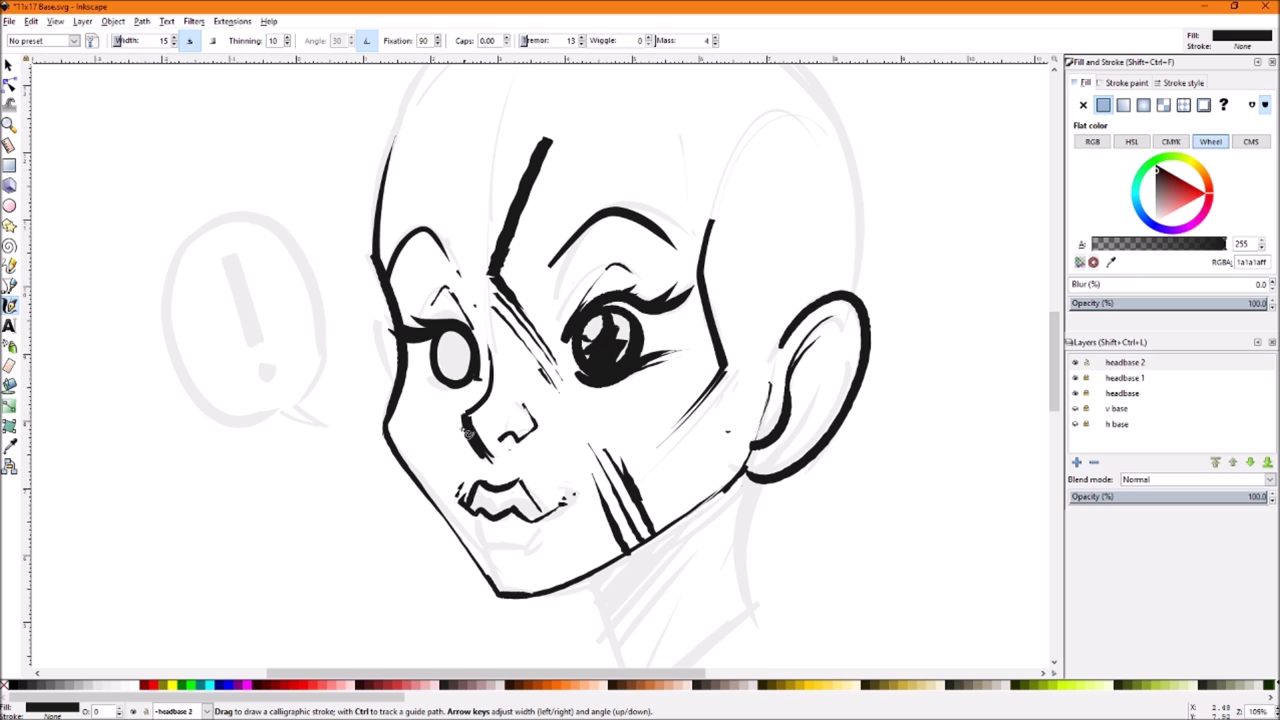
Shade the nose, far iris and lips with rough strokes and ink a diagonal line in front of the ear
{"action": "mouse_move", "coordinate": [497, 396]}
{"action": "left_mouse_down"}
{"action": "mouse_move", "coordinate": [466, 424]}
{"action": "mouse_move", "coordinate": [486, 462]}
{"action": "left_mouse_up"}
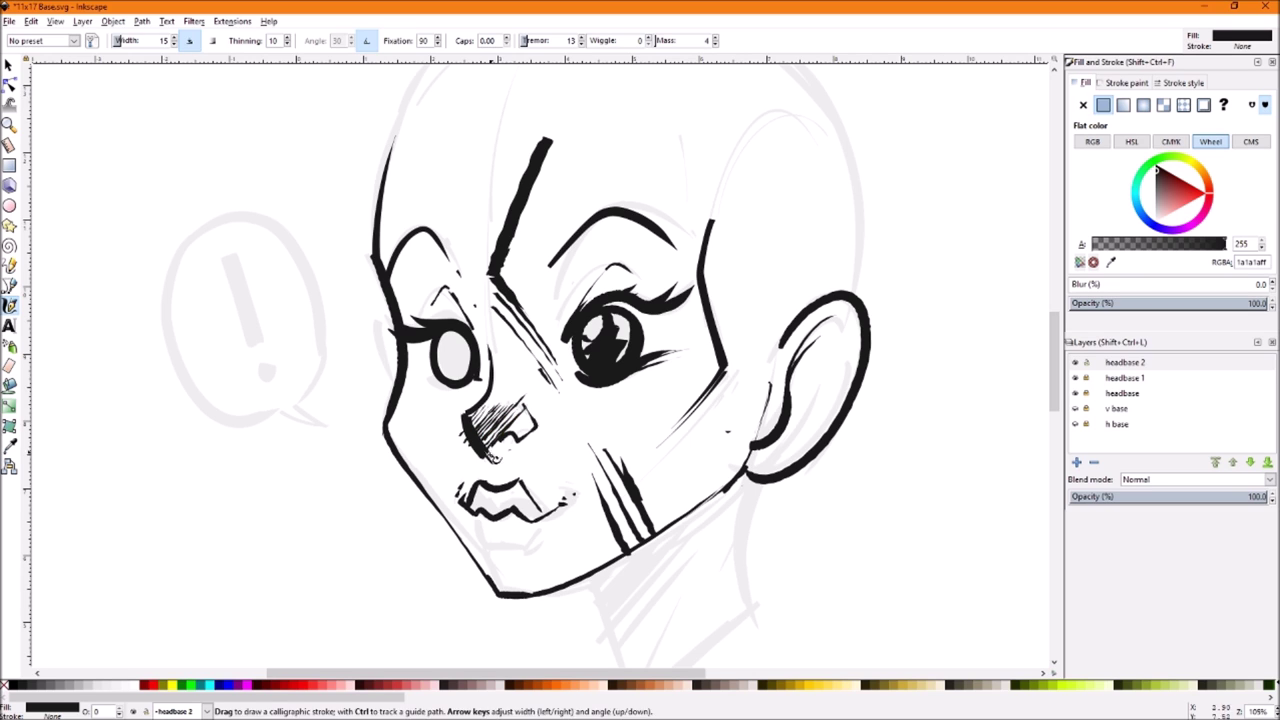
{"action": "left_click_drag", "start_coordinate": [526, 416], "coordinate": [500, 460]}
{"action": "mouse_move", "coordinate": [440, 345]}
{"action": "left_mouse_down"}
{"action": "mouse_move", "coordinate": [451, 373]}
{"action": "mouse_move", "coordinate": [462, 358]}
{"action": "left_mouse_up"}
{"action": "mouse_move", "coordinate": [781, 318]}
{"action": "left_mouse_down"}
{"action": "mouse_move", "coordinate": [774, 350]}
{"action": "mouse_move", "coordinate": [702, 460]}
{"action": "left_mouse_up"}
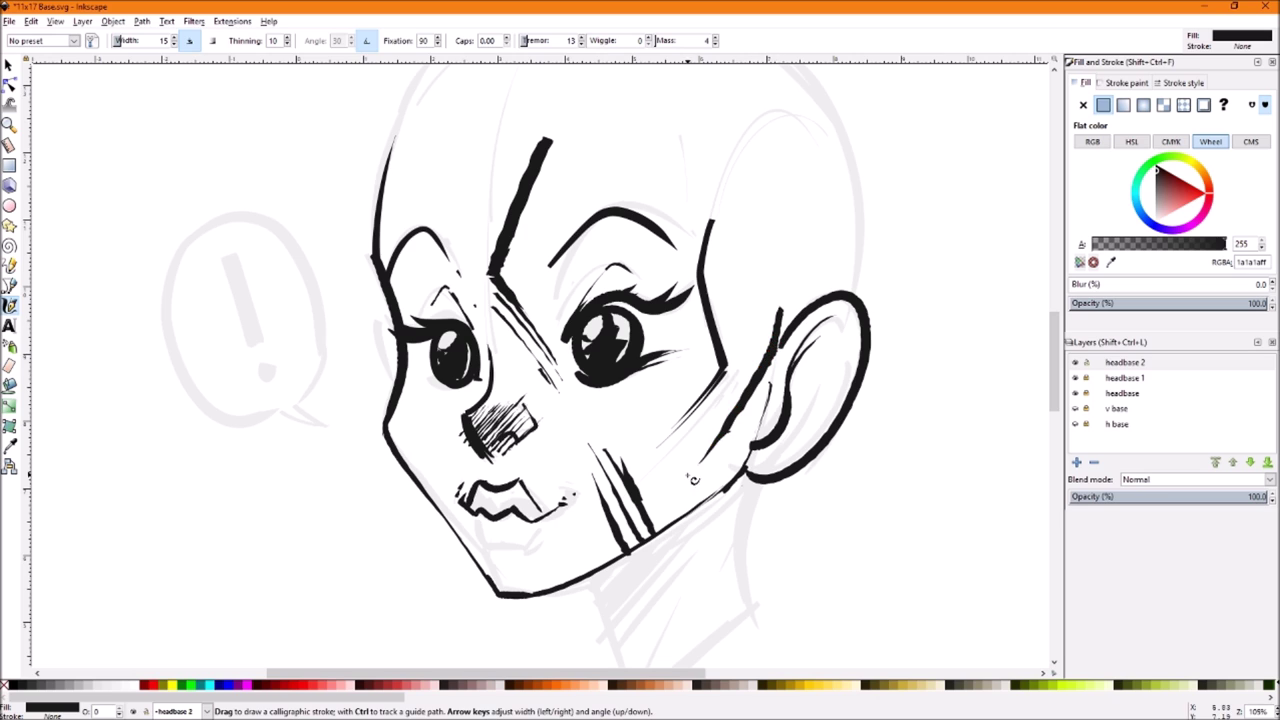
{"action": "mouse_move", "coordinate": [484, 520]}
{"action": "left_mouse_down"}
{"action": "mouse_move", "coordinate": [478, 546]}
{"action": "mouse_move", "coordinate": [525, 555]}
{"action": "mouse_move", "coordinate": [542, 522]}
{"action": "mouse_move", "coordinate": [496, 540]}
{"action": "mouse_move", "coordinate": [484, 496]}
{"action": "mouse_move", "coordinate": [478, 512]}
{"action": "mouse_move", "coordinate": [536, 498]}
{"action": "mouse_move", "coordinate": [543, 517]}
{"action": "mouse_move", "coordinate": [566, 502]}
{"action": "left_mouse_up"}
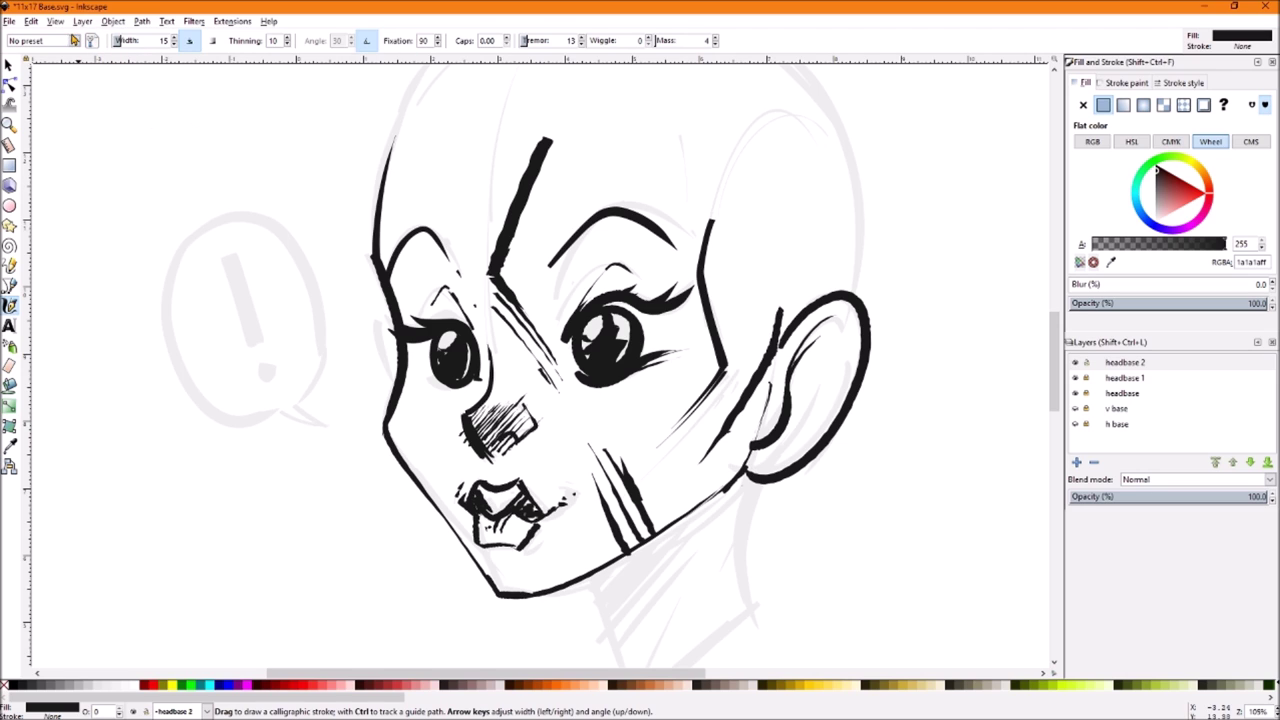
Choose the EW JUNE 22 preset and draw a row of long hatch strokes from the temple to above the ear
{"action": "left_click", "coordinate": [73, 40]}
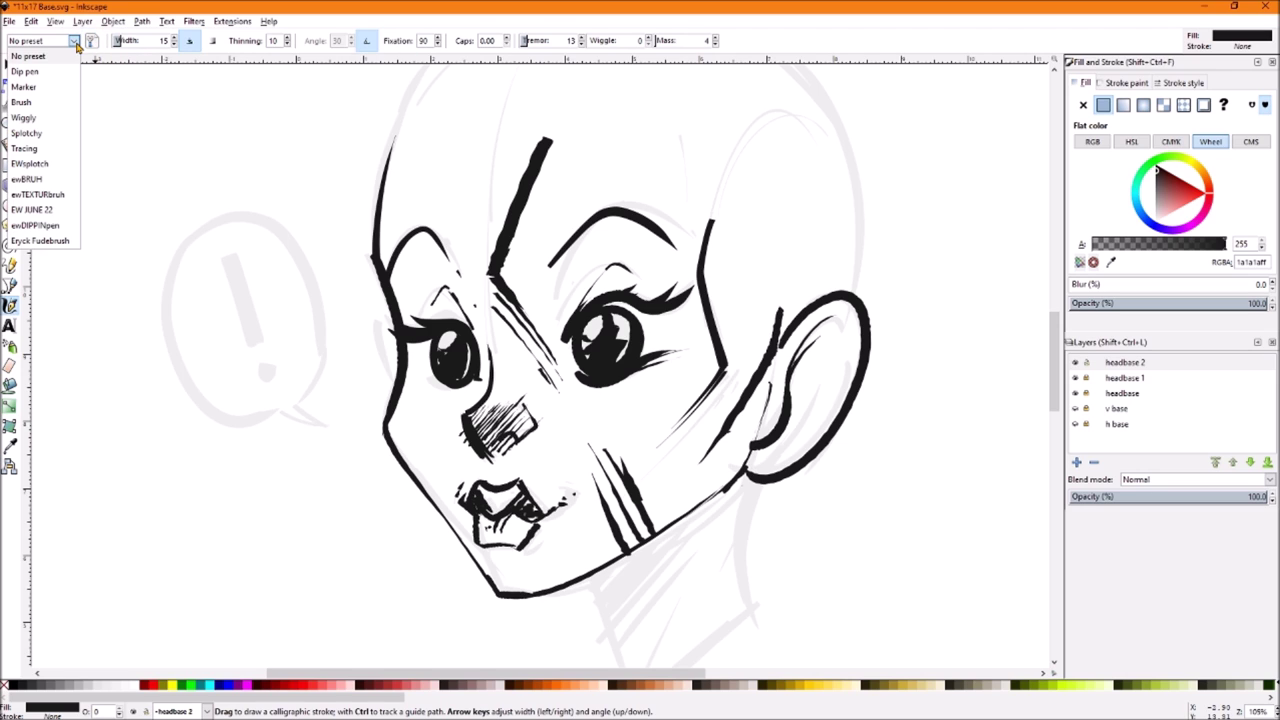
{"action": "left_click", "coordinate": [52, 210]}
{"action": "scroll", "coordinate": [476, 187], "scroll_direction": "right", "scroll_amount": 5}
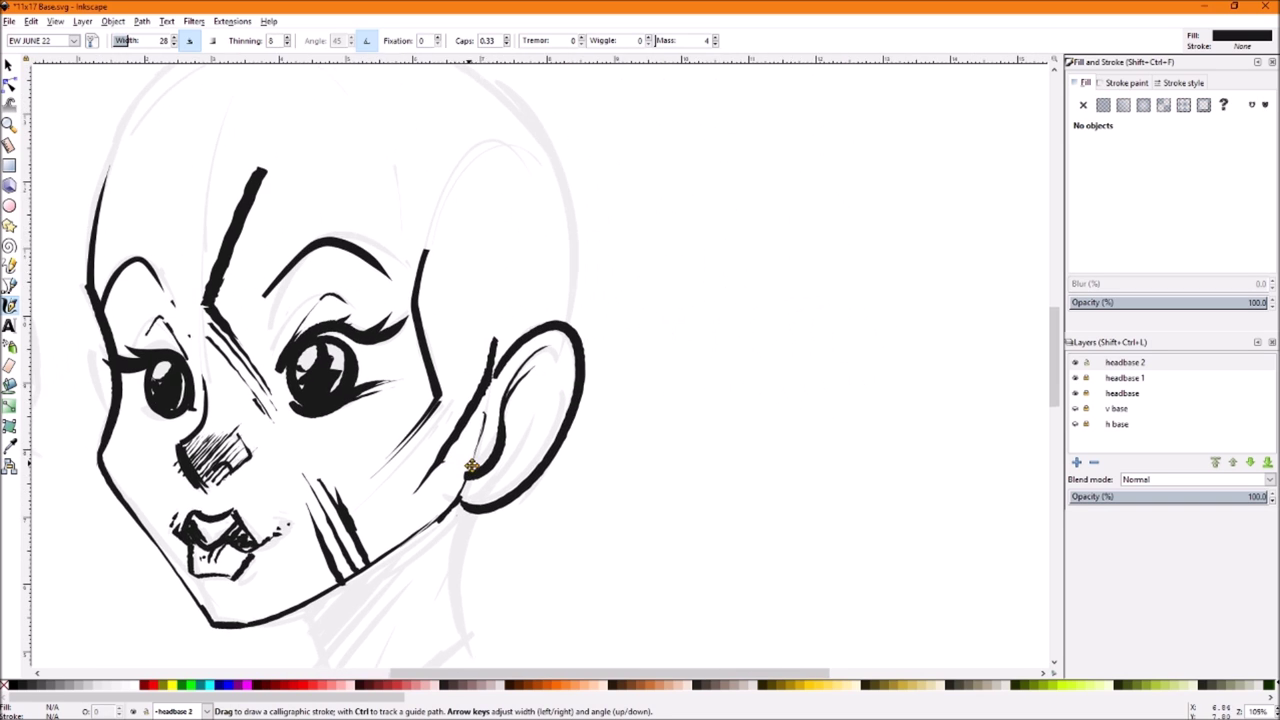
{"action": "left_click_drag", "start_coordinate": [455, 181], "coordinate": [446, 365]}
{"action": "mouse_move", "coordinate": [466, 153]}
{"action": "left_mouse_down"}
{"action": "mouse_move", "coordinate": [459, 383]}
{"action": "mouse_move", "coordinate": [475, 350]}
{"action": "left_mouse_up"}
{"action": "left_click_drag", "start_coordinate": [484, 122], "coordinate": [462, 410]}
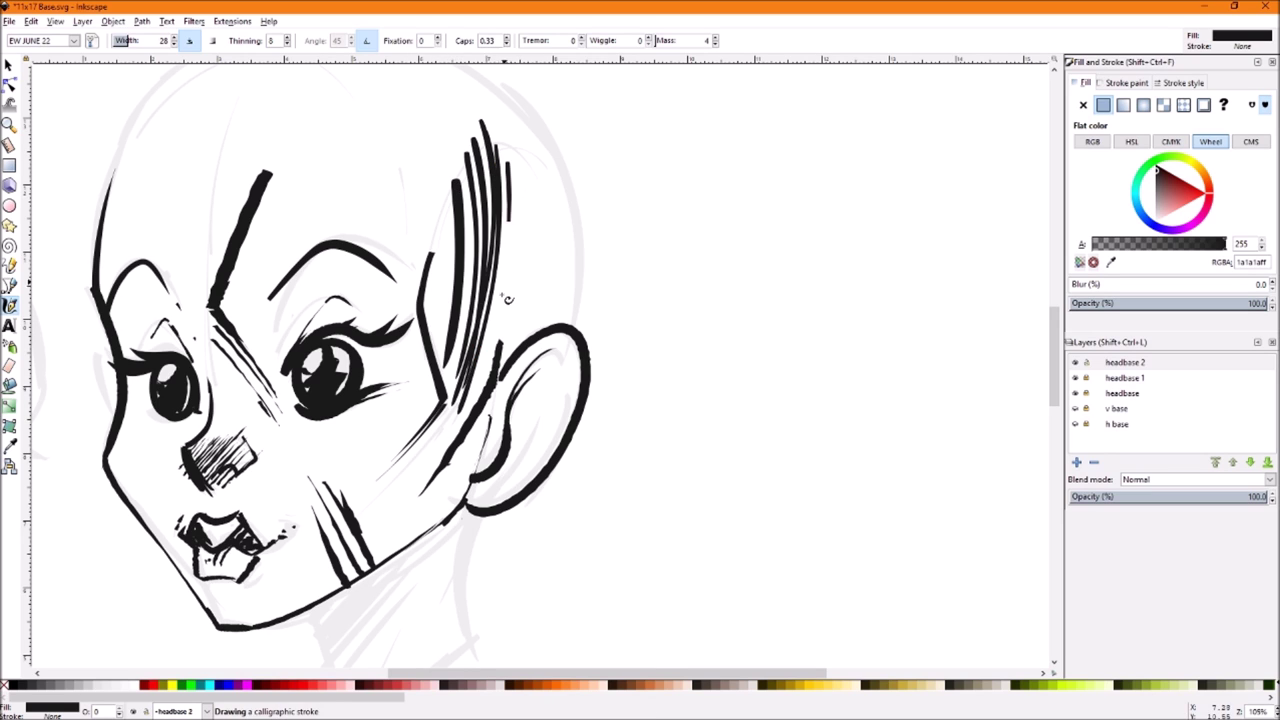
{"action": "left_click_drag", "start_coordinate": [512, 186], "coordinate": [484, 348]}
{"action": "left_click_drag", "start_coordinate": [510, 218], "coordinate": [490, 348]}
{"action": "left_click_drag", "start_coordinate": [518, 150], "coordinate": [494, 345]}
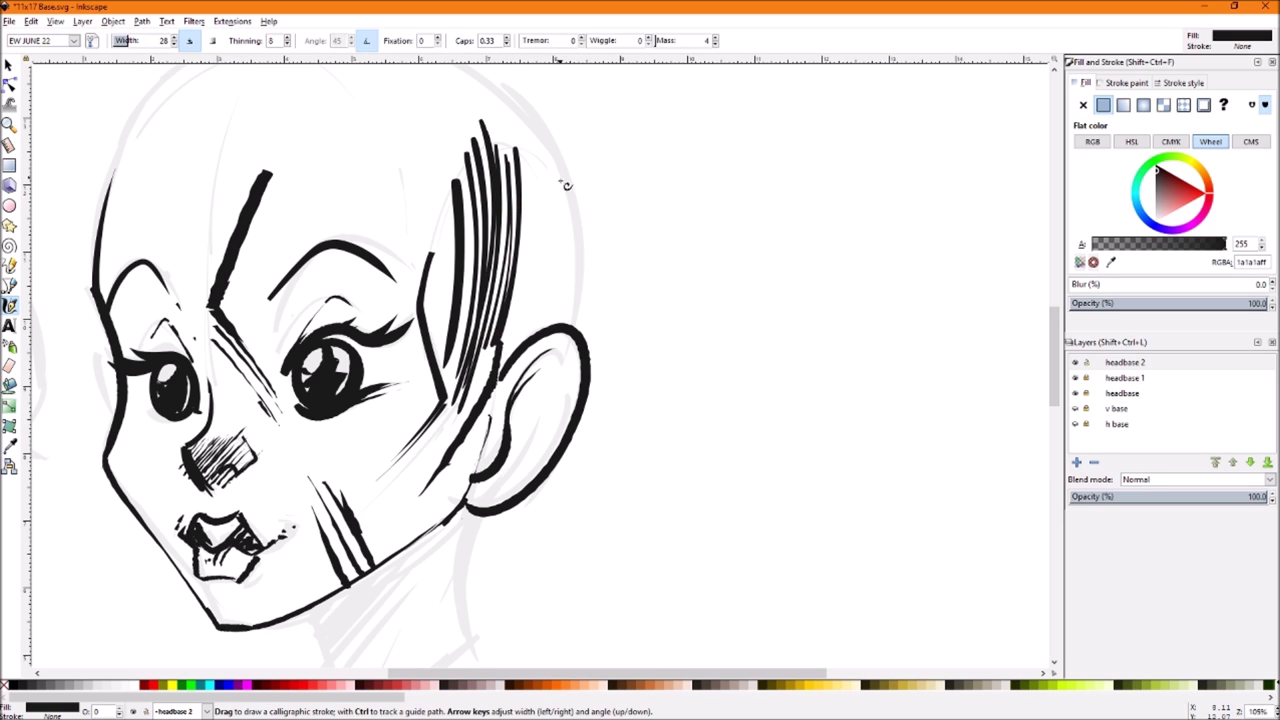
Switch to the ewBRUH preset and add long hair-like strokes directly above the ear
{"action": "left_click", "coordinate": [71, 41]}
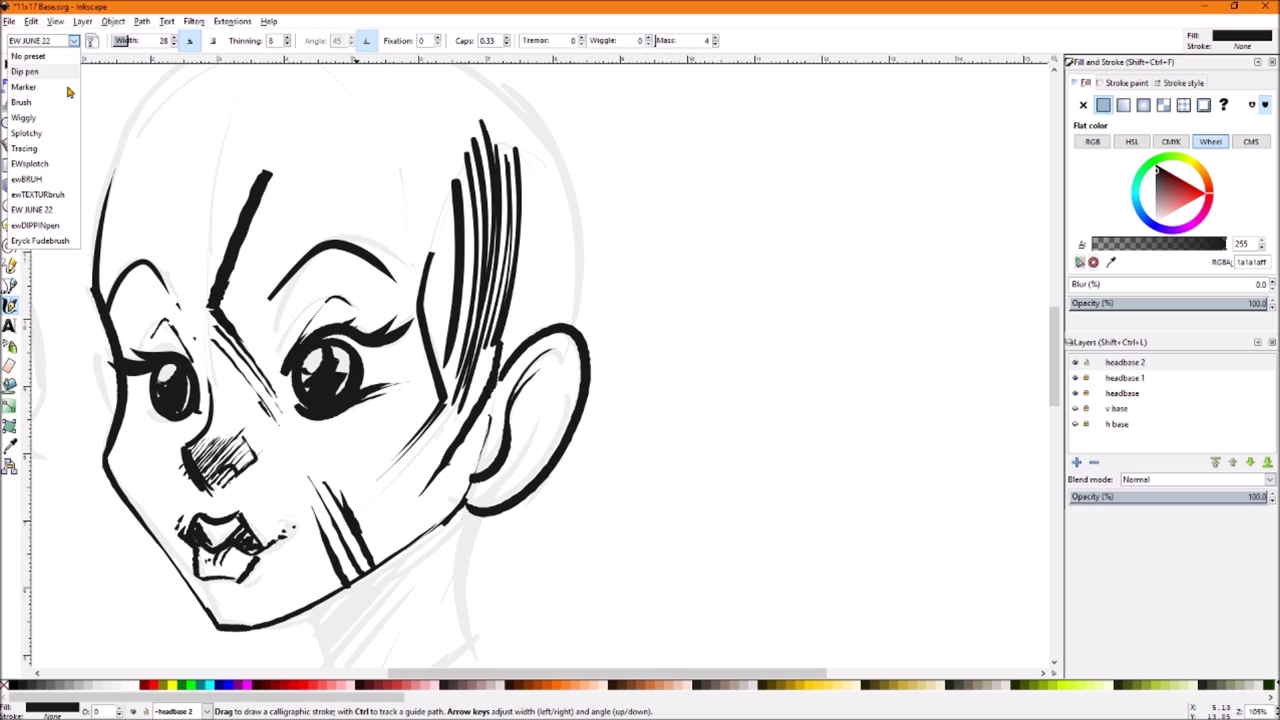
{"action": "left_click", "coordinate": [58, 186]}
{"action": "left_click_drag", "start_coordinate": [558, 145], "coordinate": [530, 328]}
{"action": "left_click_drag", "start_coordinate": [566, 112], "coordinate": [536, 324]}
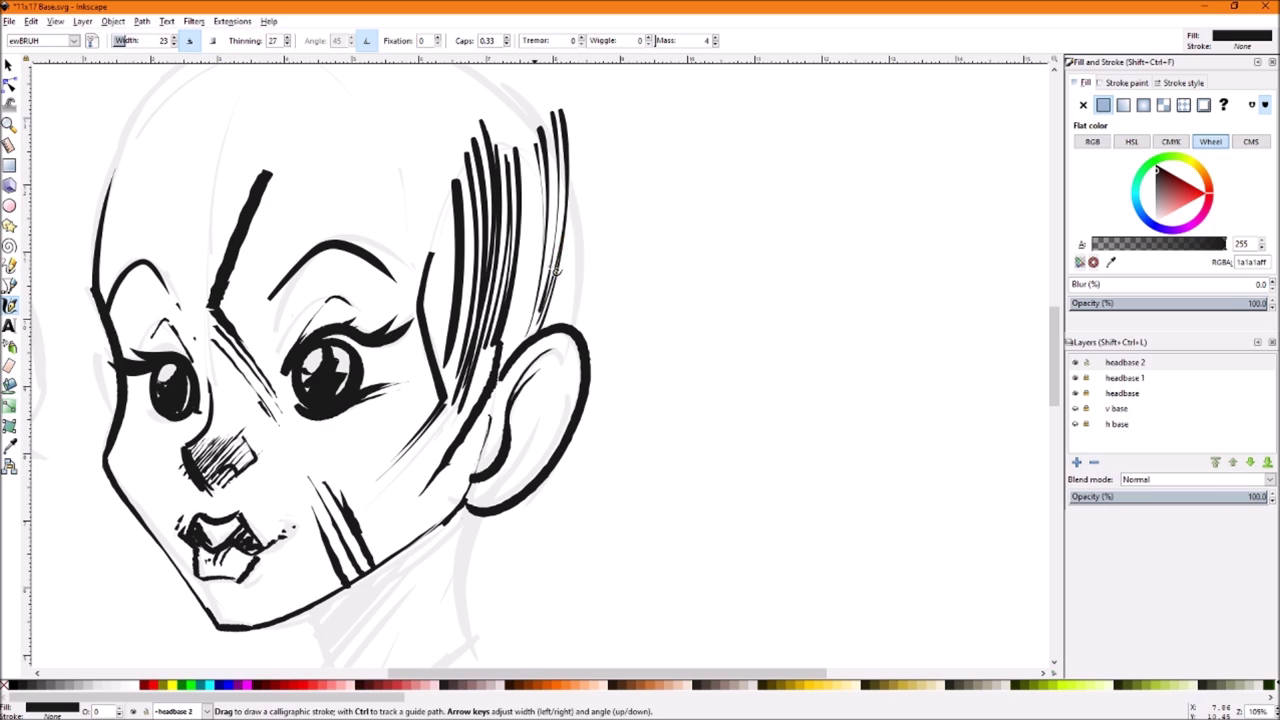
{"action": "mouse_move", "coordinate": [586, 136]}
{"action": "left_mouse_down"}
{"action": "mouse_move", "coordinate": [546, 324]}
{"action": "mouse_move", "coordinate": [568, 324]}
{"action": "left_mouse_up"}
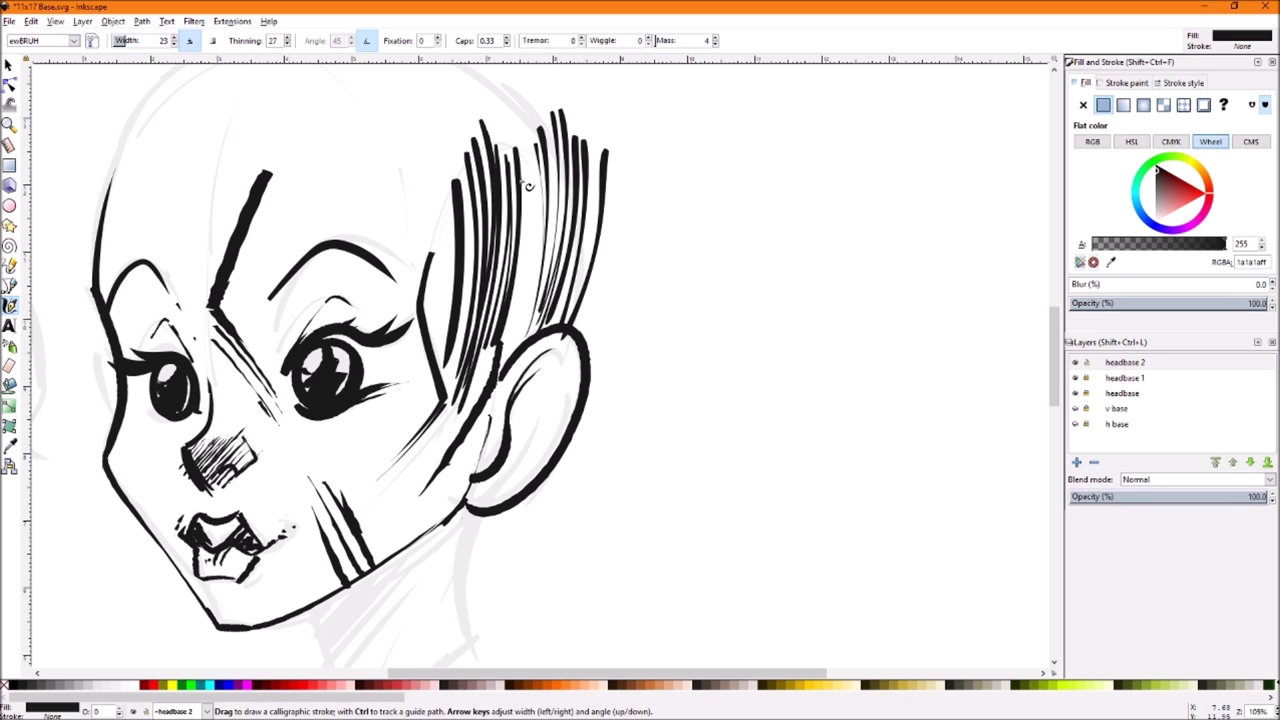
Switch to the Fudebrush preset and draw dense slanted strokes behind the ear, sweeping down the back of the head
{"action": "left_click", "coordinate": [73, 40]}
{"action": "left_click", "coordinate": [40, 243]}
{"action": "mouse_move", "coordinate": [628, 130]}
{"action": "left_mouse_down"}
{"action": "mouse_move", "coordinate": [602, 340]}
{"action": "mouse_move", "coordinate": [626, 296]}
{"action": "left_mouse_up"}
{"action": "left_click_drag", "start_coordinate": [668, 138], "coordinate": [608, 416]}
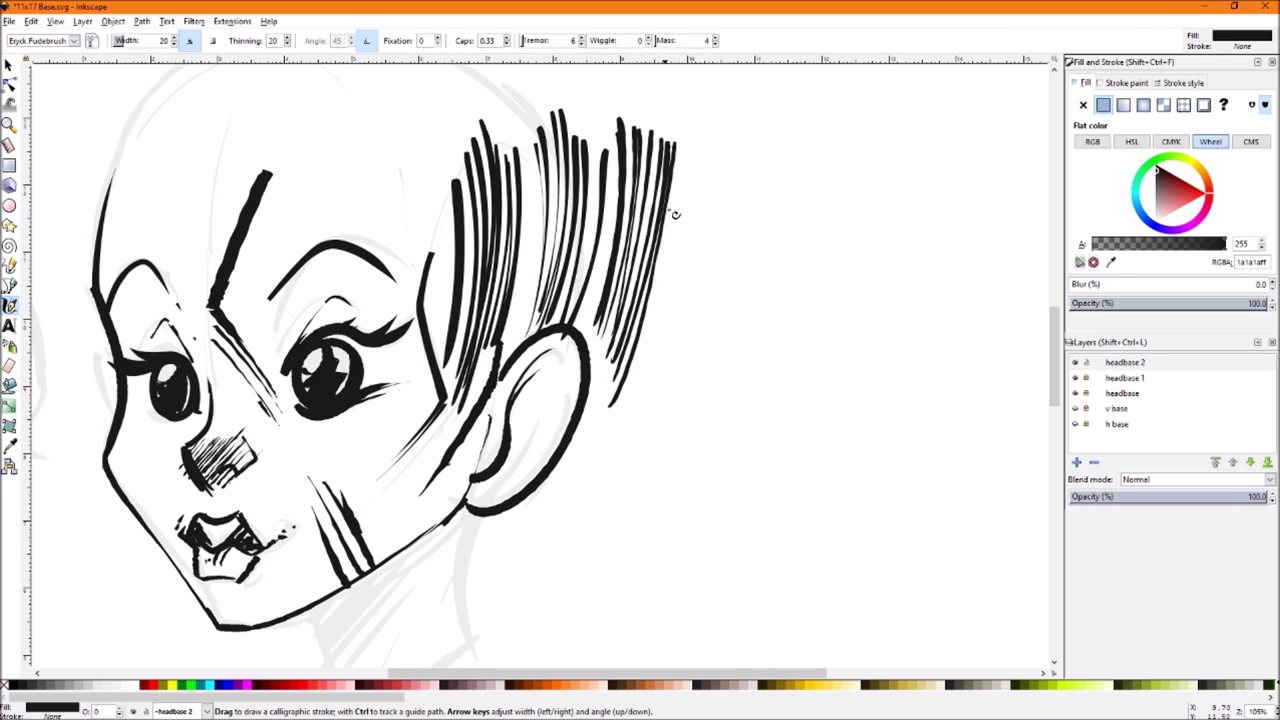
{"action": "left_click_drag", "start_coordinate": [684, 172], "coordinate": [640, 372]}
{"action": "left_click_drag", "start_coordinate": [708, 144], "coordinate": [644, 408]}
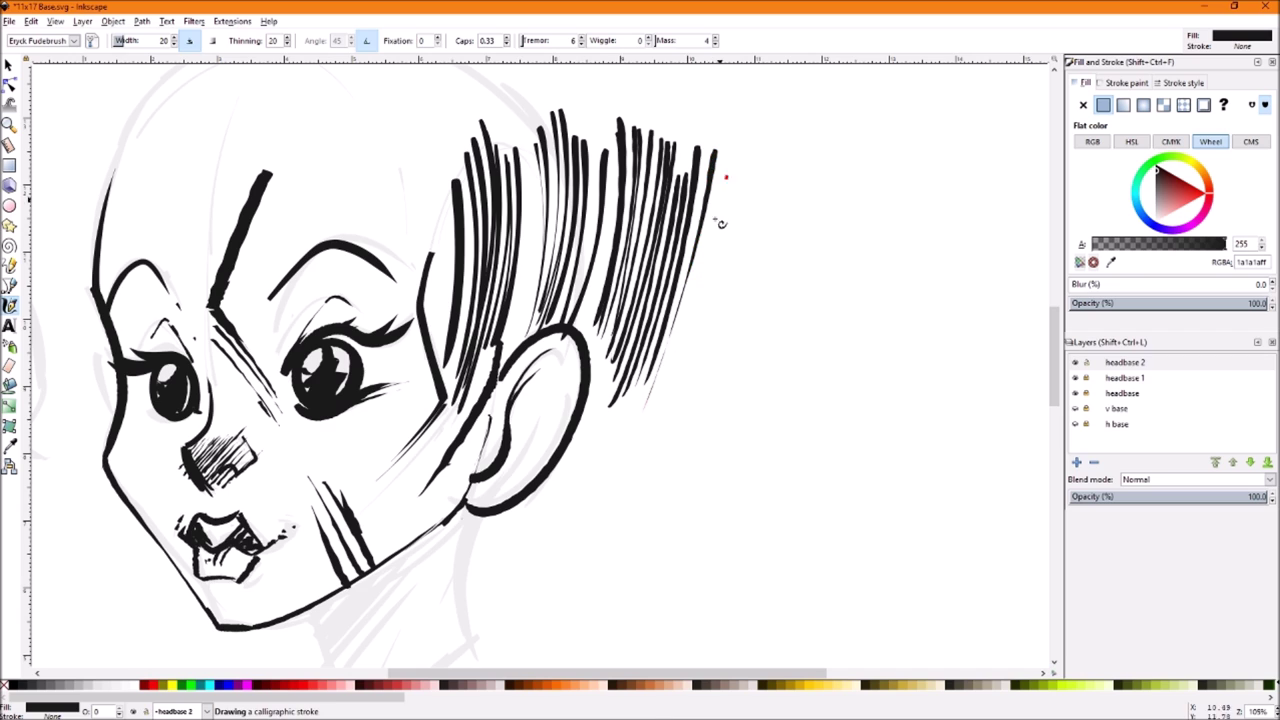
{"action": "left_click_drag", "start_coordinate": [728, 176], "coordinate": [626, 442]}
{"action": "left_click_drag", "start_coordinate": [716, 246], "coordinate": [620, 462]}
{"action": "mouse_move", "coordinate": [720, 262]}
{"action": "left_mouse_down"}
{"action": "mouse_move", "coordinate": [689, 366]}
{"action": "mouse_move", "coordinate": [614, 490]}
{"action": "left_mouse_up"}
{"action": "left_click_drag", "start_coordinate": [722, 312], "coordinate": [596, 530]}
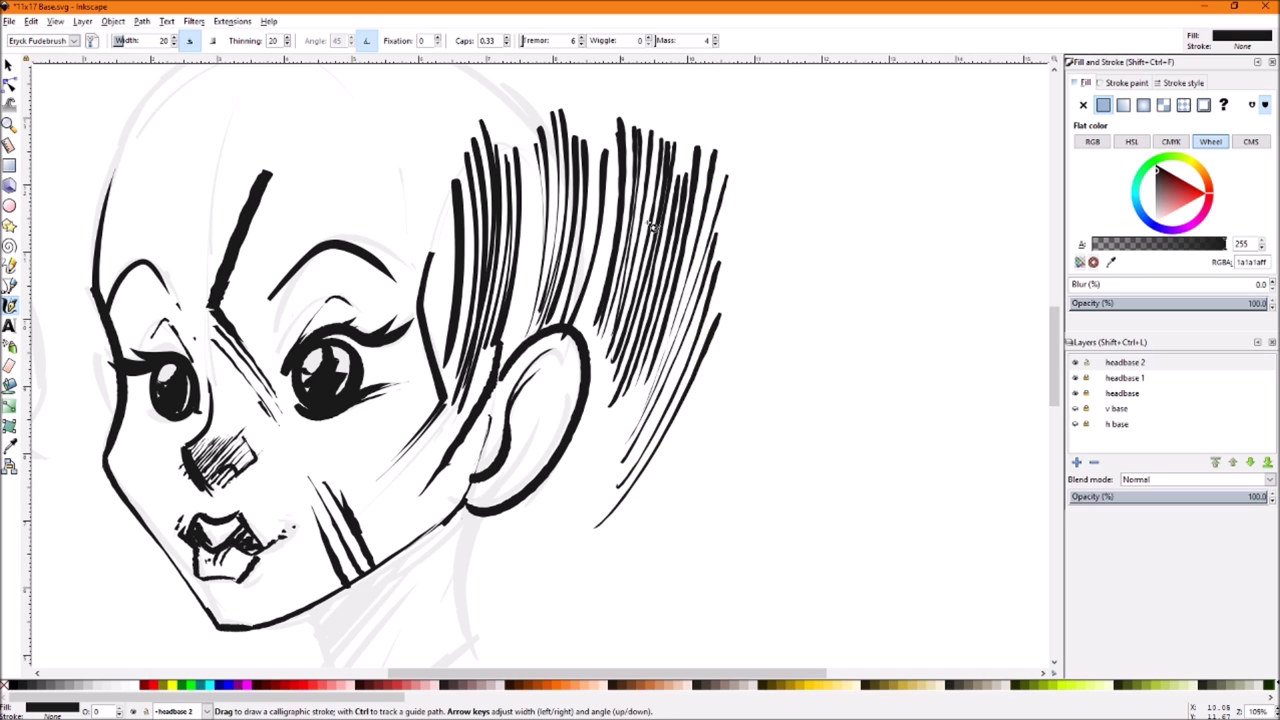
Switch to the ewDIPPINpen preset and draw slanted and zigzag strokes behind the hair hatching
{"action": "left_click", "coordinate": [74, 40]}
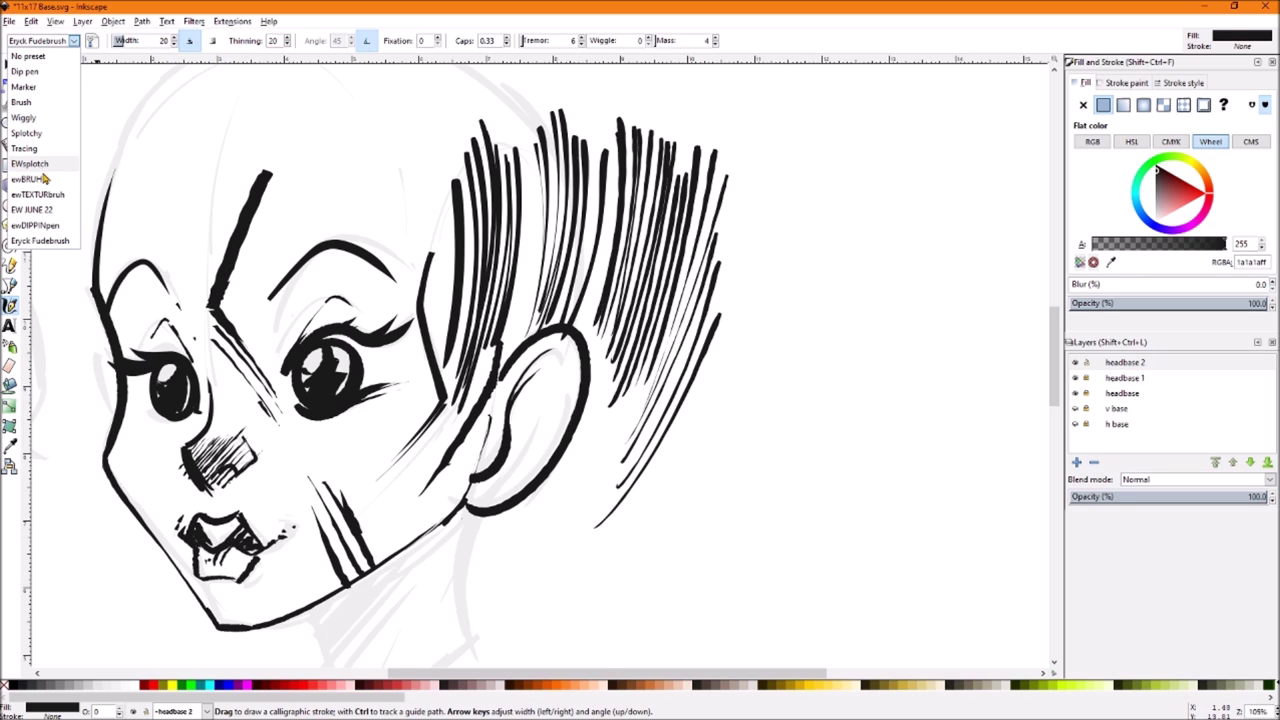
{"action": "left_click", "coordinate": [50, 228]}
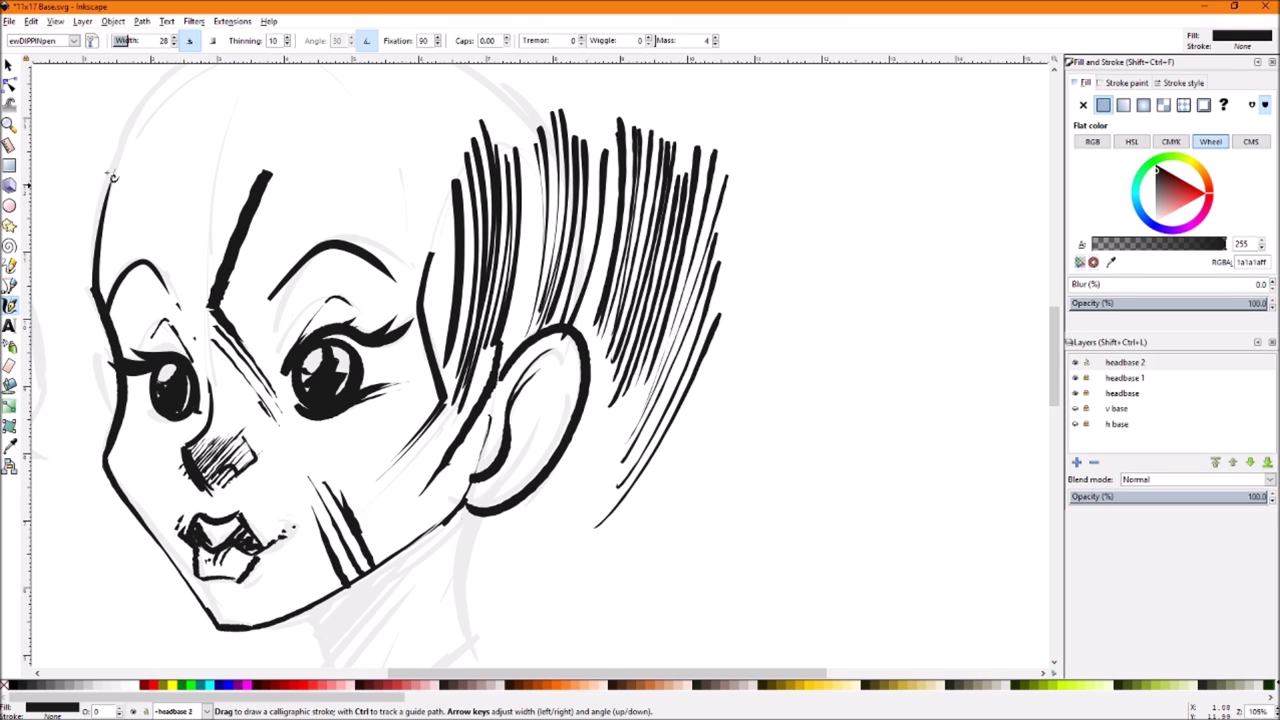
{"action": "mouse_move", "coordinate": [765, 285]}
{"action": "left_mouse_down"}
{"action": "mouse_move", "coordinate": [700, 457]}
{"action": "mouse_move", "coordinate": [718, 462]}
{"action": "mouse_move", "coordinate": [678, 545]}
{"action": "left_mouse_up"}
{"action": "left_click_drag", "start_coordinate": [808, 285], "coordinate": [748, 438]}
{"action": "mouse_move", "coordinate": [749, 436]}
{"action": "left_mouse_down"}
{"action": "mouse_move", "coordinate": [758, 457]}
{"action": "mouse_move", "coordinate": [735, 503]}
{"action": "left_mouse_up"}
{"action": "left_click_drag", "start_coordinate": [816, 321], "coordinate": [738, 540]}
{"action": "left_click_drag", "start_coordinate": [842, 318], "coordinate": [737, 550]}
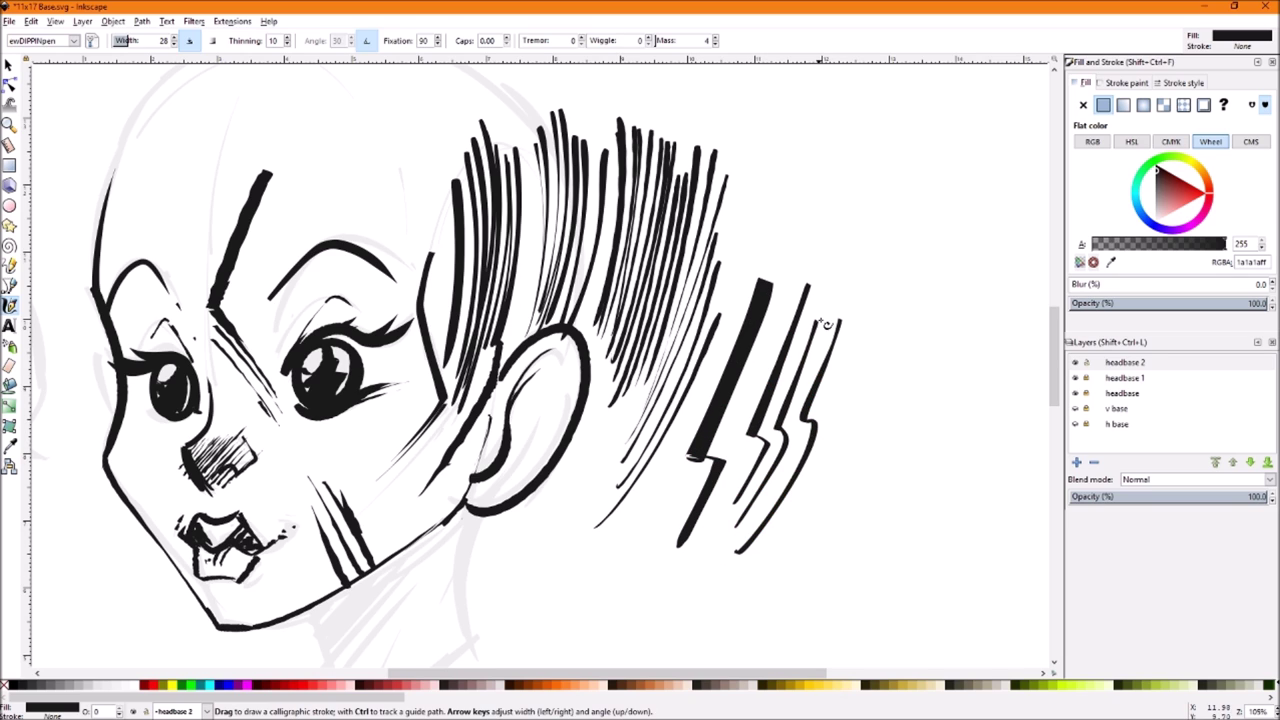
{"action": "left_click_drag", "start_coordinate": [757, 258], "coordinate": [651, 548]}
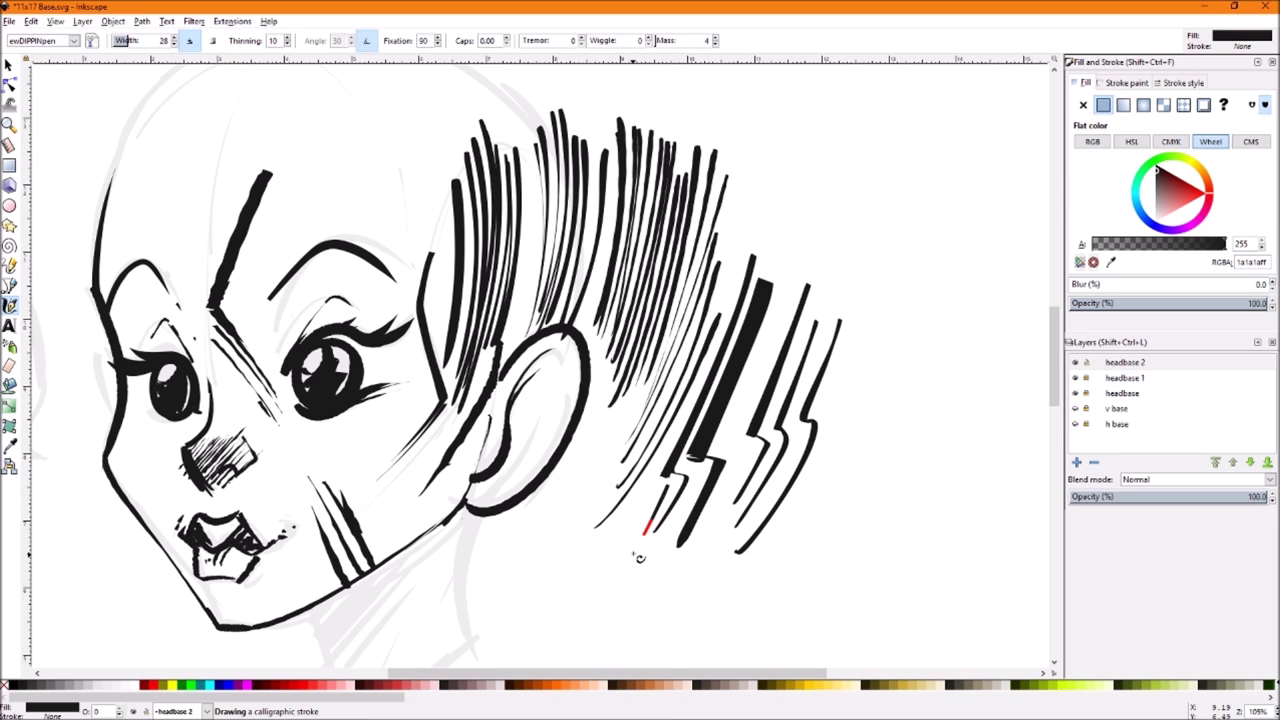
{"action": "left_click_drag", "start_coordinate": [672, 484], "coordinate": [622, 558]}
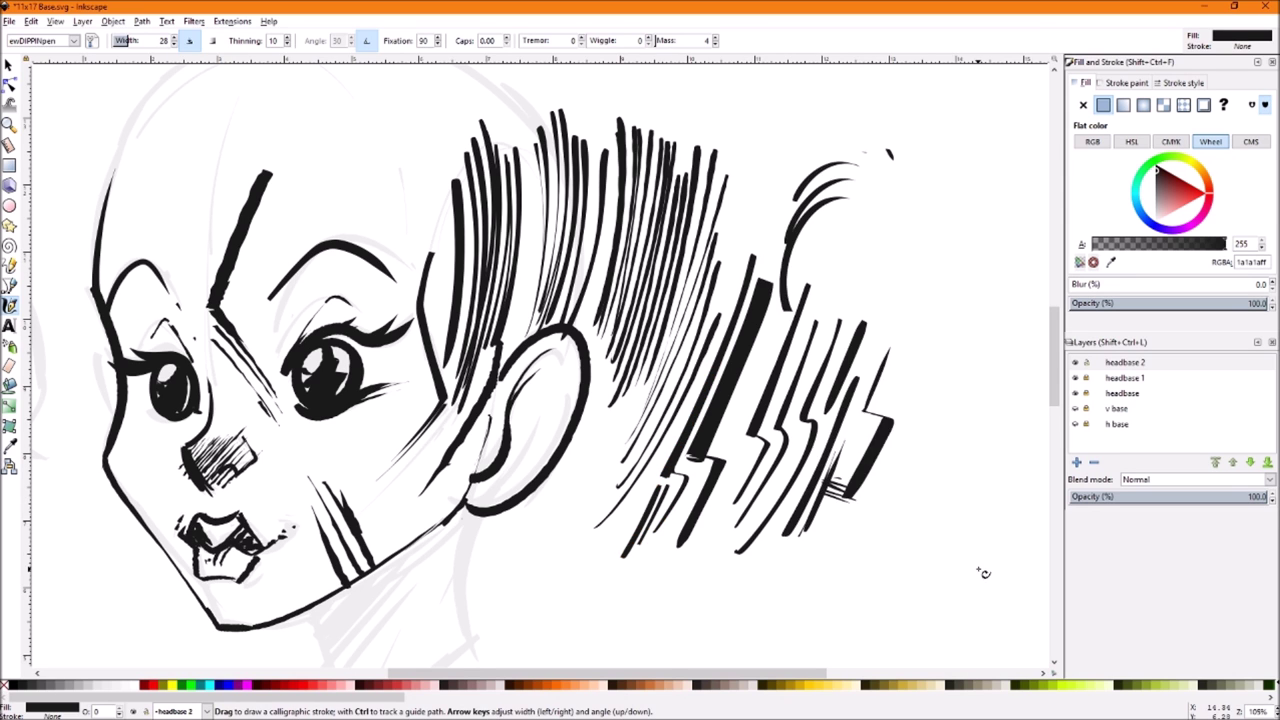
Choose the EWsplotch preset, increase its width, set tremor to 7 and wiggle to 8, and draw a blobby test stroke
{"action": "scroll", "coordinate": [980, 571], "scroll_direction": "right", "scroll_amount": 10}
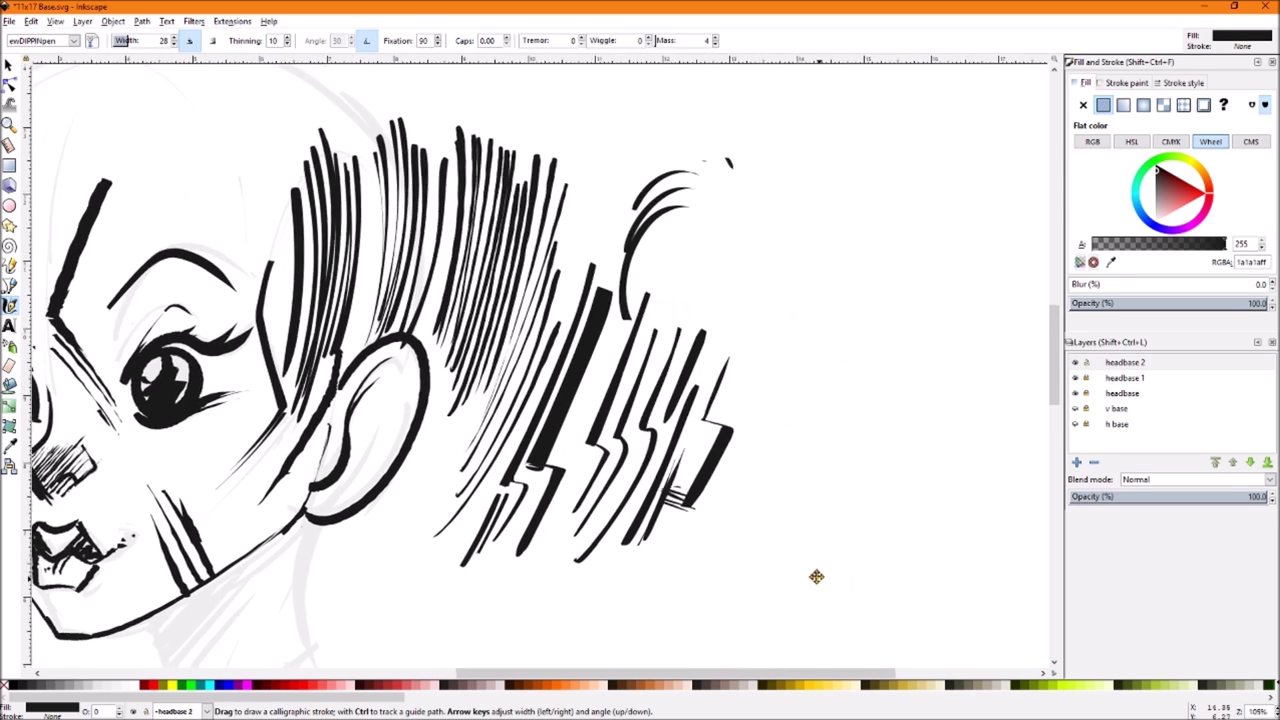
{"action": "left_click", "coordinate": [70, 41]}
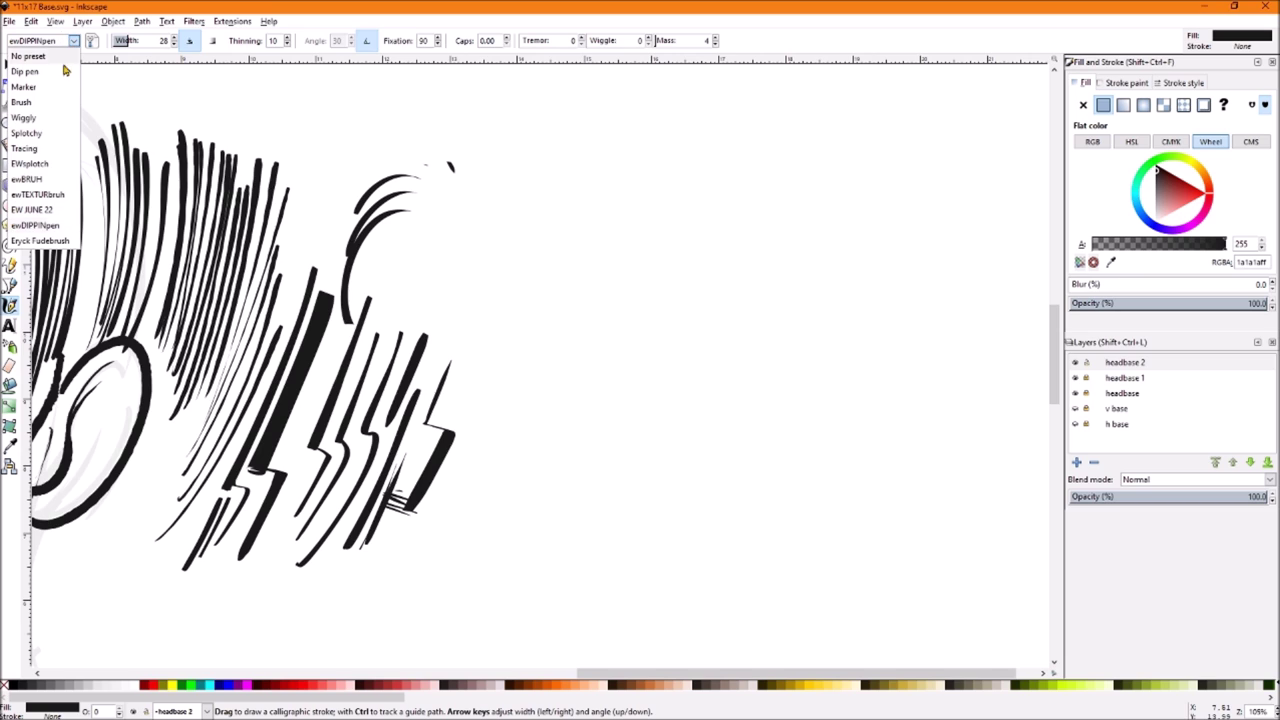
{"action": "left_click", "coordinate": [40, 165]}
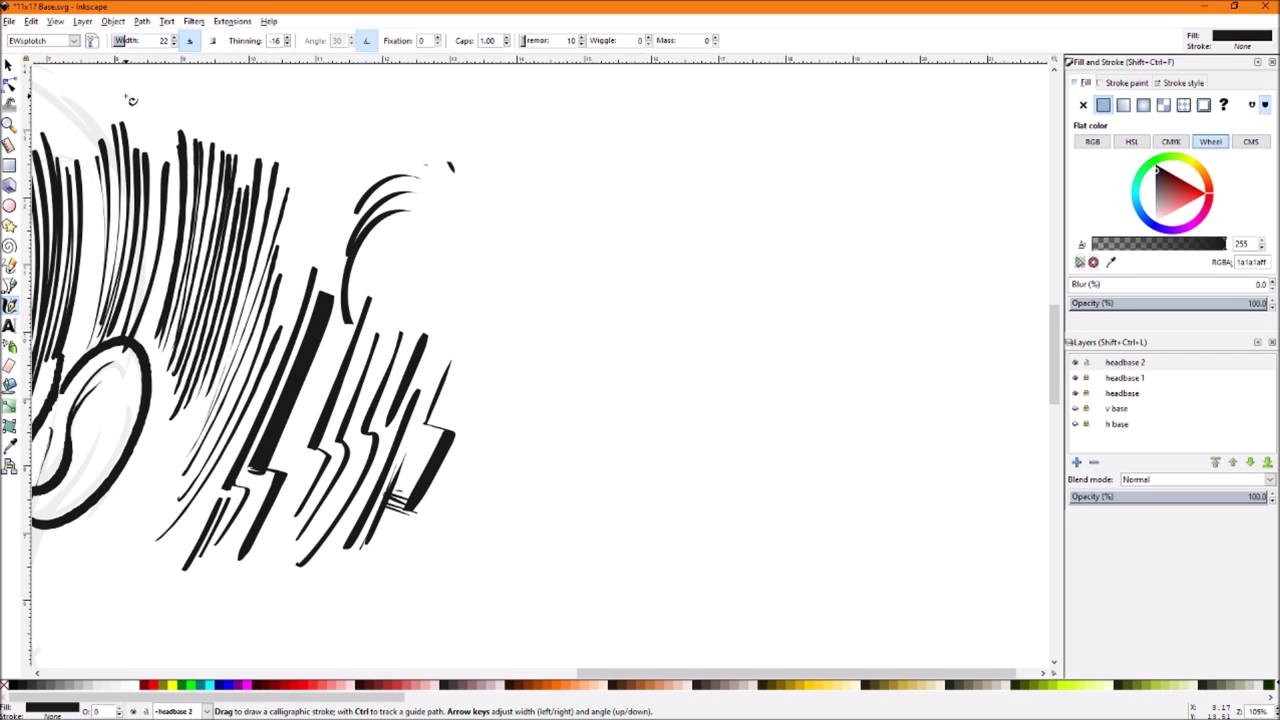
{"action": "key", "text": "Escape"}
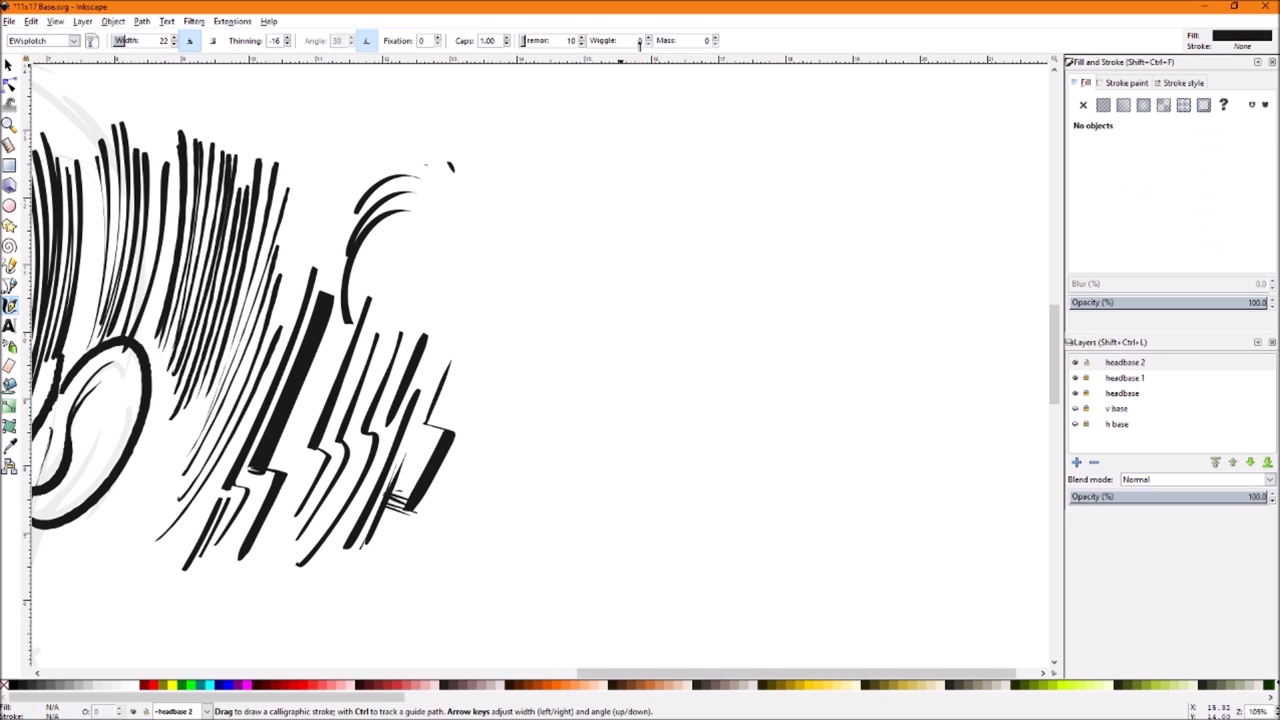
{"action": "left_click", "coordinate": [580, 37]}
{"action": "left_click", "coordinate": [582, 45]}
{"action": "left_click", "coordinate": [158, 41]}
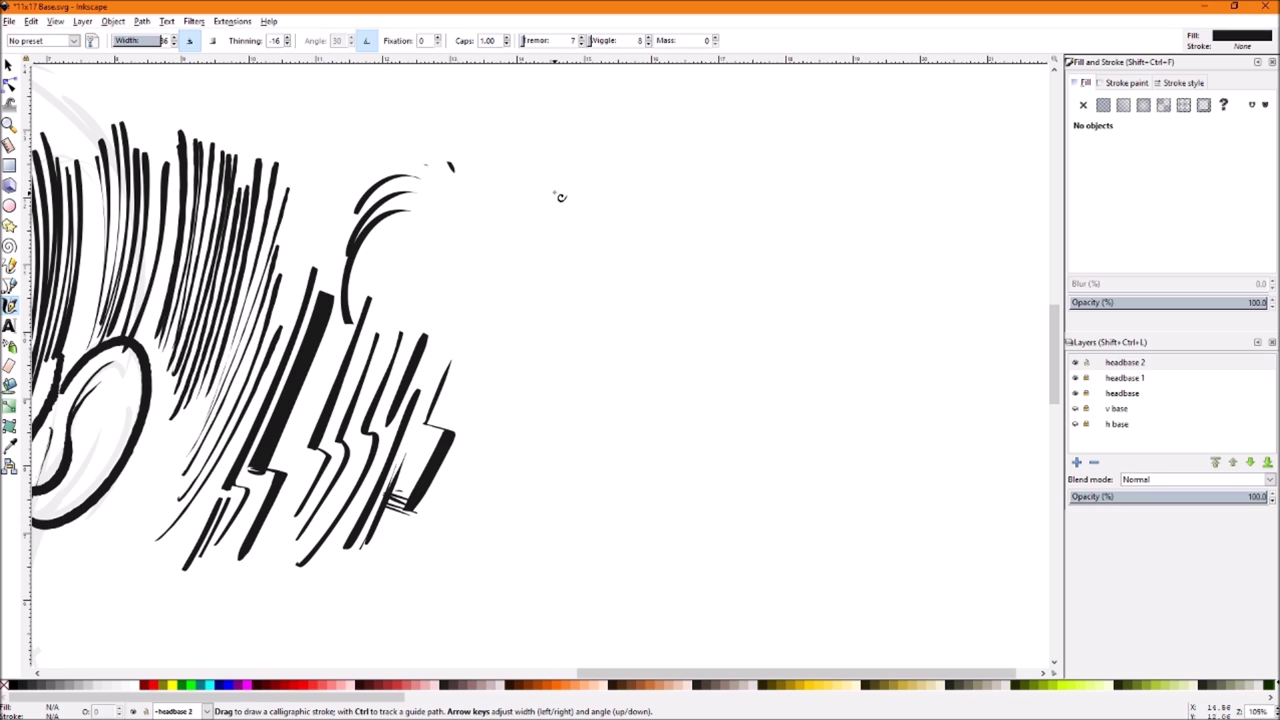
{"action": "mouse_move", "coordinate": [560, 197]}
{"action": "left_mouse_down"}
{"action": "mouse_move", "coordinate": [503, 337]}
{"action": "mouse_move", "coordinate": [510, 420]}
{"action": "left_mouse_up"}
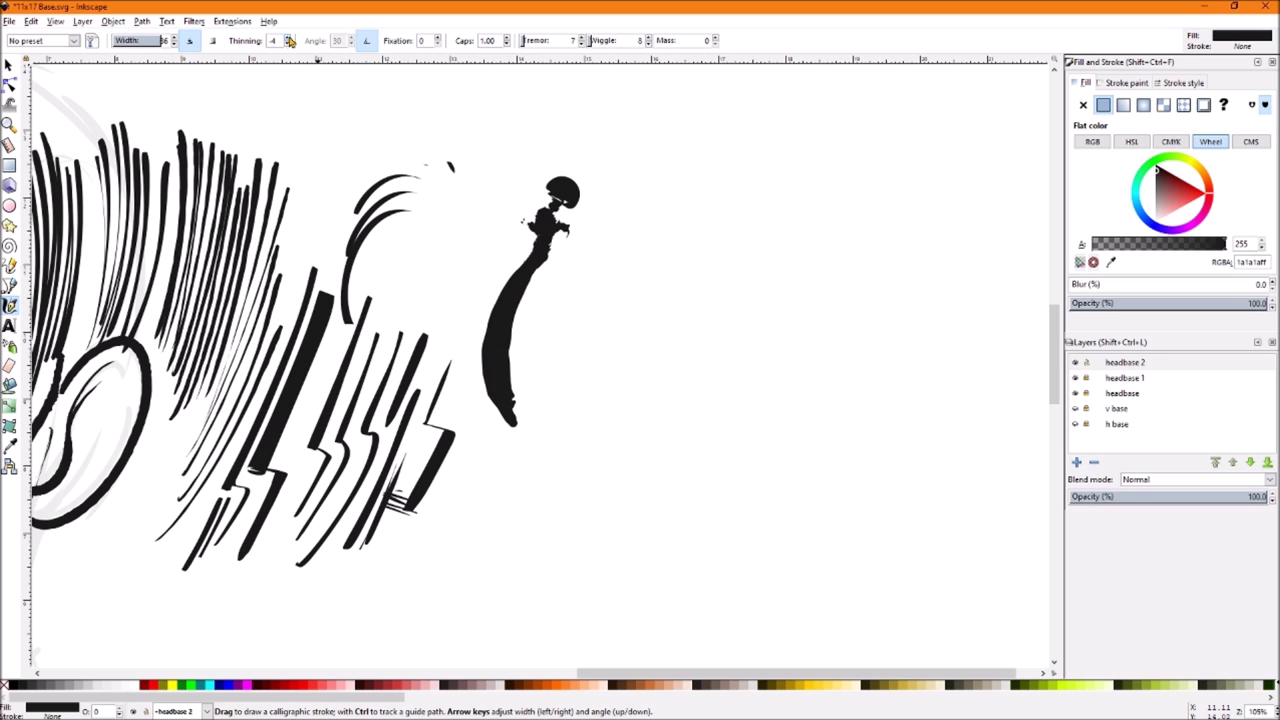
Set thinning to 38 and draw several splotchy ink strokes in the empty area beside the first blob
{"action": "left_click", "coordinate": [288, 38]}
{"action": "mouse_move", "coordinate": [587, 258]}
{"action": "left_mouse_down"}
{"action": "mouse_move", "coordinate": [535, 336]}
{"action": "mouse_move", "coordinate": [531, 476]}
{"action": "mouse_move", "coordinate": [556, 511]}
{"action": "mouse_move", "coordinate": [589, 501]}
{"action": "mouse_move", "coordinate": [607, 459]}
{"action": "mouse_move", "coordinate": [610, 318]}
{"action": "left_mouse_up"}
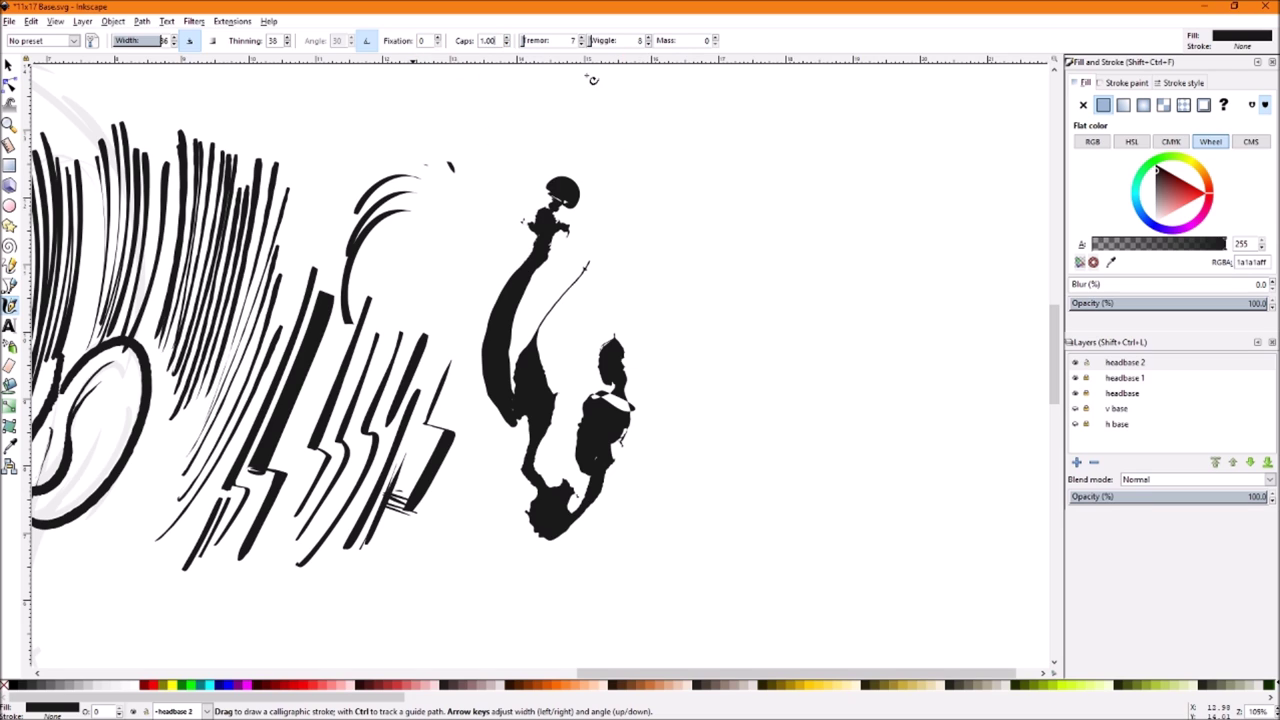
{"action": "mouse_move", "coordinate": [682, 257]}
{"action": "left_mouse_down"}
{"action": "mouse_move", "coordinate": [691, 306]}
{"action": "mouse_move", "coordinate": [666, 380]}
{"action": "mouse_move", "coordinate": [669, 467]}
{"action": "mouse_move", "coordinate": [648, 516]}
{"action": "left_mouse_up"}
{"action": "mouse_move", "coordinate": [685, 462]}
{"action": "left_mouse_down"}
{"action": "mouse_move", "coordinate": [712, 384]}
{"action": "mouse_move", "coordinate": [704, 370]}
{"action": "left_mouse_up"}
{"action": "mouse_move", "coordinate": [724, 354]}
{"action": "left_mouse_down"}
{"action": "mouse_move", "coordinate": [727, 268]}
{"action": "mouse_move", "coordinate": [655, 187]}
{"action": "mouse_move", "coordinate": [629, 126]}
{"action": "mouse_move", "coordinate": [660, 222]}
{"action": "mouse_move", "coordinate": [652, 240]}
{"action": "mouse_move", "coordinate": [729, 335]}
{"action": "mouse_move", "coordinate": [820, 373]}
{"action": "mouse_move", "coordinate": [817, 412]}
{"action": "mouse_move", "coordinate": [758, 442]}
{"action": "left_mouse_up"}
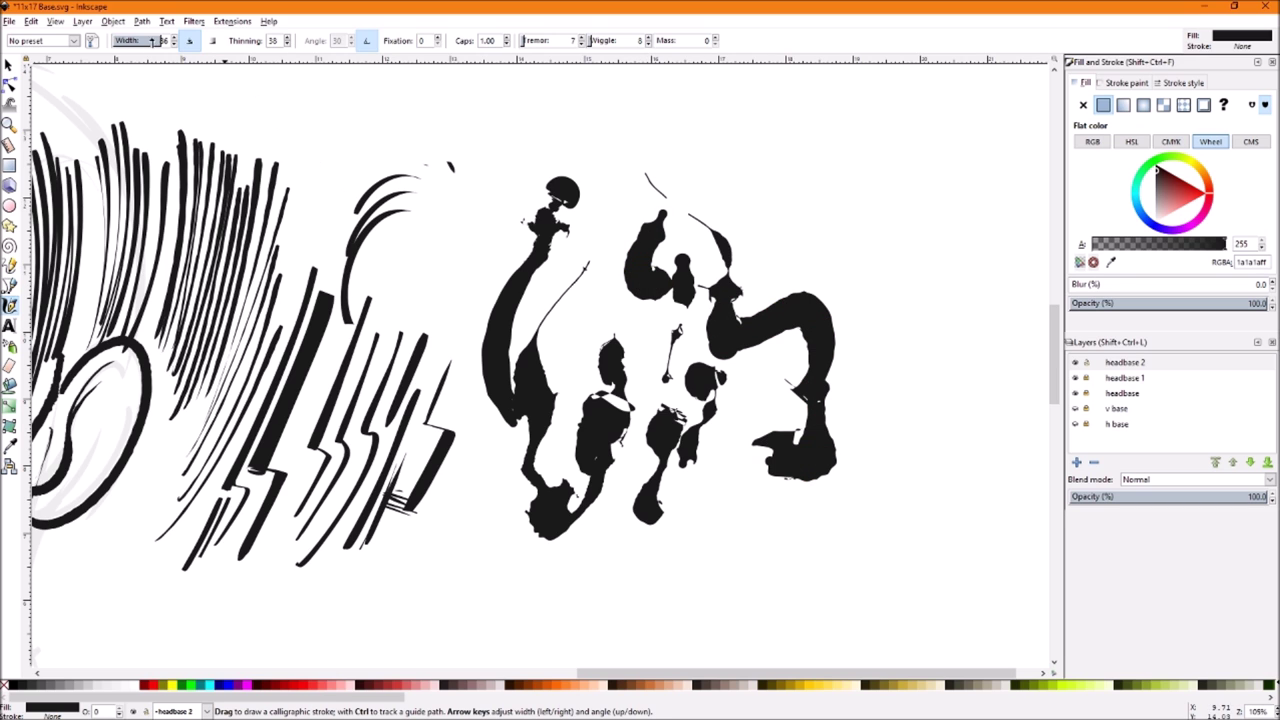
Draw a splotchy line between the speech bubble and the far eye, and add loose ink squiggles in front of the lower face
{"action": "scroll", "coordinate": [720, 240], "scroll_direction": "left", "scroll_amount": 10}
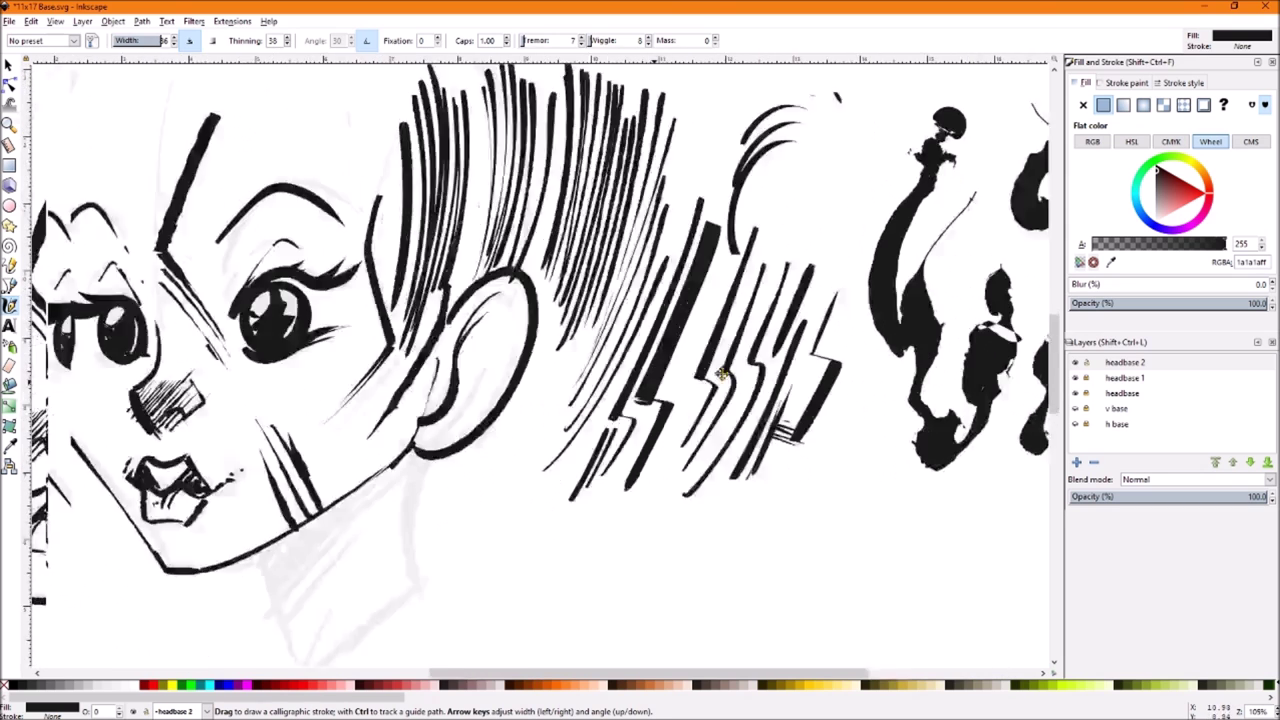
{"action": "scroll", "coordinate": [315, 310], "scroll_direction": "left", "scroll_amount": 5}
{"action": "mouse_move", "coordinate": [507, 325]}
{"action": "left_mouse_down"}
{"action": "mouse_move", "coordinate": [466, 300]}
{"action": "mouse_move", "coordinate": [420, 329]}
{"action": "mouse_move", "coordinate": [368, 282]}
{"action": "mouse_move", "coordinate": [300, 290]}
{"action": "mouse_move", "coordinate": [218, 245]}
{"action": "mouse_move", "coordinate": [205, 318]}
{"action": "left_mouse_up"}
{"action": "mouse_move", "coordinate": [413, 409]}
{"action": "left_mouse_down"}
{"action": "mouse_move", "coordinate": [338, 416]}
{"action": "mouse_move", "coordinate": [341, 481]}
{"action": "mouse_move", "coordinate": [402, 414]}
{"action": "mouse_move", "coordinate": [292, 498]}
{"action": "mouse_move", "coordinate": [368, 545]}
{"action": "mouse_move", "coordinate": [437, 514]}
{"action": "mouse_move", "coordinate": [465, 548]}
{"action": "left_mouse_up"}
{"action": "scroll", "coordinate": [414, 508], "scroll_direction": "down", "scroll_amount": 2}
{"action": "scroll", "coordinate": [400, 540], "scroll_direction": "right", "scroll_amount": 2}
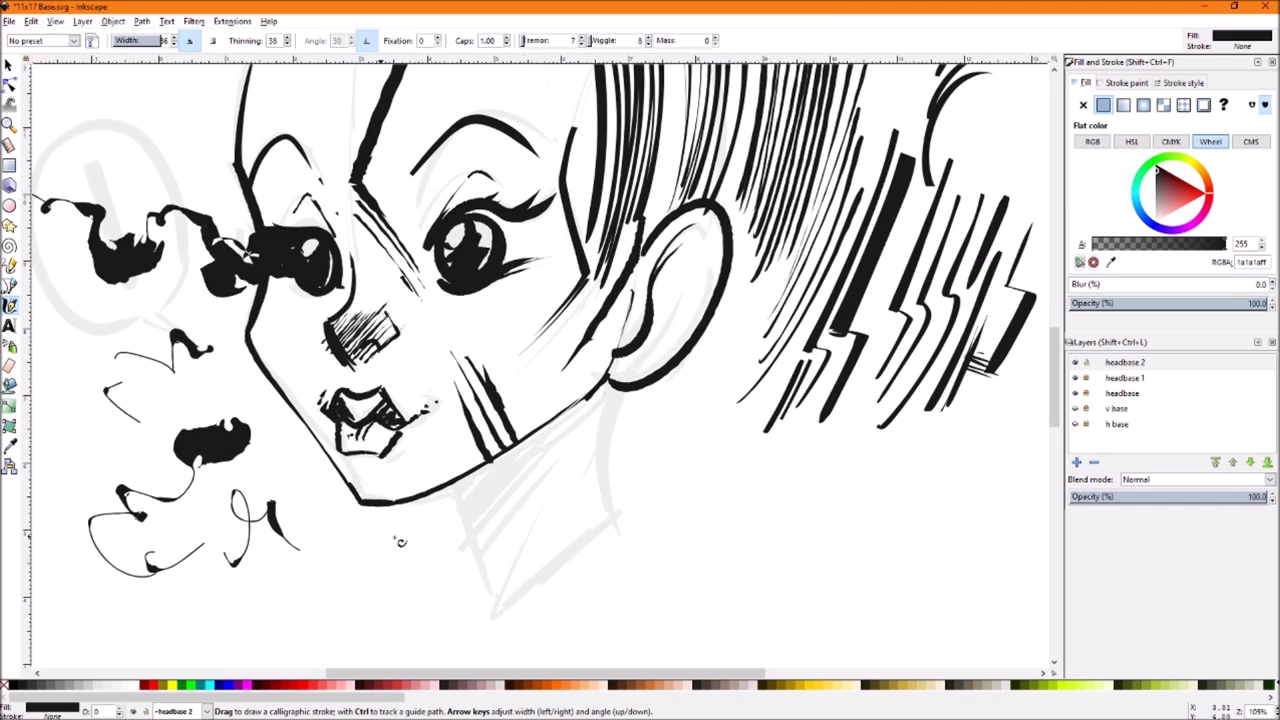
Draw a heavy ink blob with thin lines rising from it at the jawline, and a second dripping blob below the ear
{"action": "mouse_move", "coordinate": [540, 464]}
{"action": "left_mouse_down"}
{"action": "mouse_move", "coordinate": [566, 460]}
{"action": "mouse_move", "coordinate": [550, 424]}
{"action": "left_mouse_up"}
{"action": "left_click_drag", "start_coordinate": [552, 366], "coordinate": [540, 456]}
{"action": "left_click_drag", "start_coordinate": [536, 344], "coordinate": [533, 458]}
{"action": "mouse_move", "coordinate": [662, 430]}
{"action": "left_mouse_down"}
{"action": "mouse_move", "coordinate": [651, 426]}
{"action": "mouse_move", "coordinate": [643, 573]}
{"action": "left_mouse_up"}
{"action": "left_click_drag", "start_coordinate": [657, 452], "coordinate": [657, 566]}
{"action": "left_click_drag", "start_coordinate": [718, 496], "coordinate": [724, 494]}
{"action": "scroll", "coordinate": [730, 540], "scroll_direction": "up", "scroll_amount": 2}
{"action": "scroll", "coordinate": [737, 580], "scroll_direction": "right", "scroll_amount": 4}
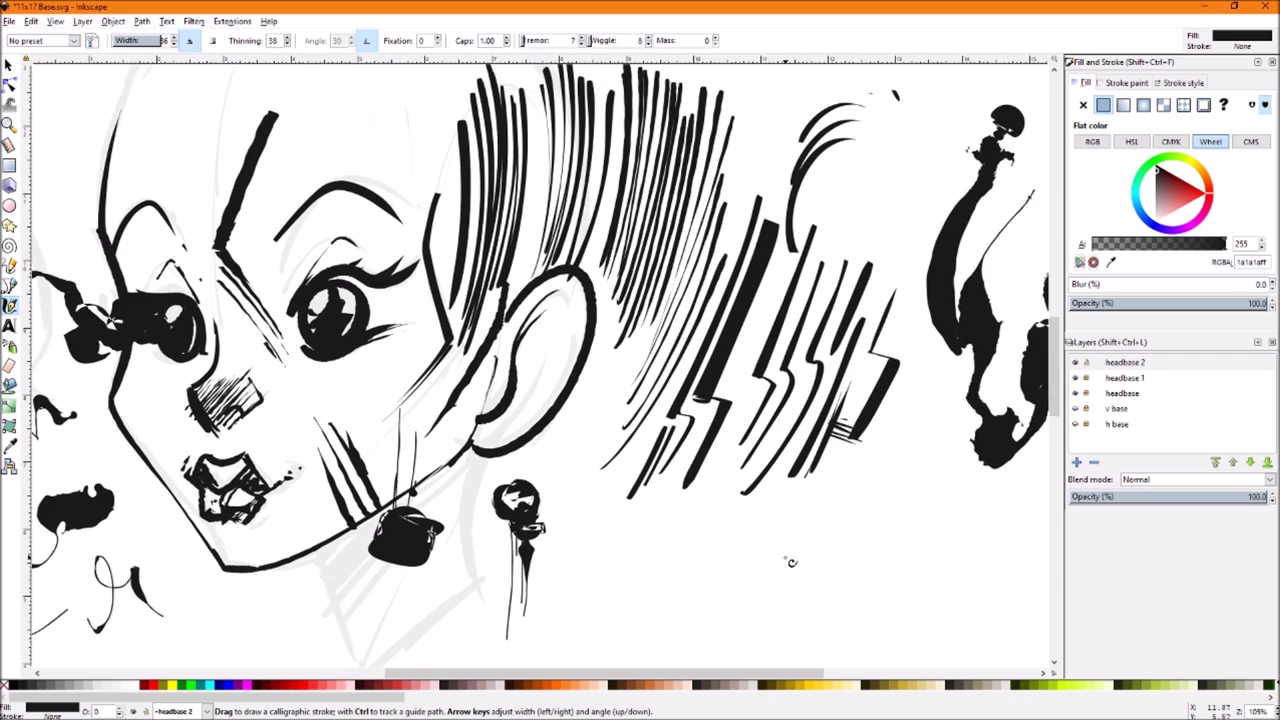
{"action": "scroll", "coordinate": [880, 610], "scroll_direction": "left", "scroll_amount": 2}
{"action": "scroll", "coordinate": [880, 610], "scroll_direction": "up", "scroll_amount": 1}
{"action": "key", "text": "minus"}
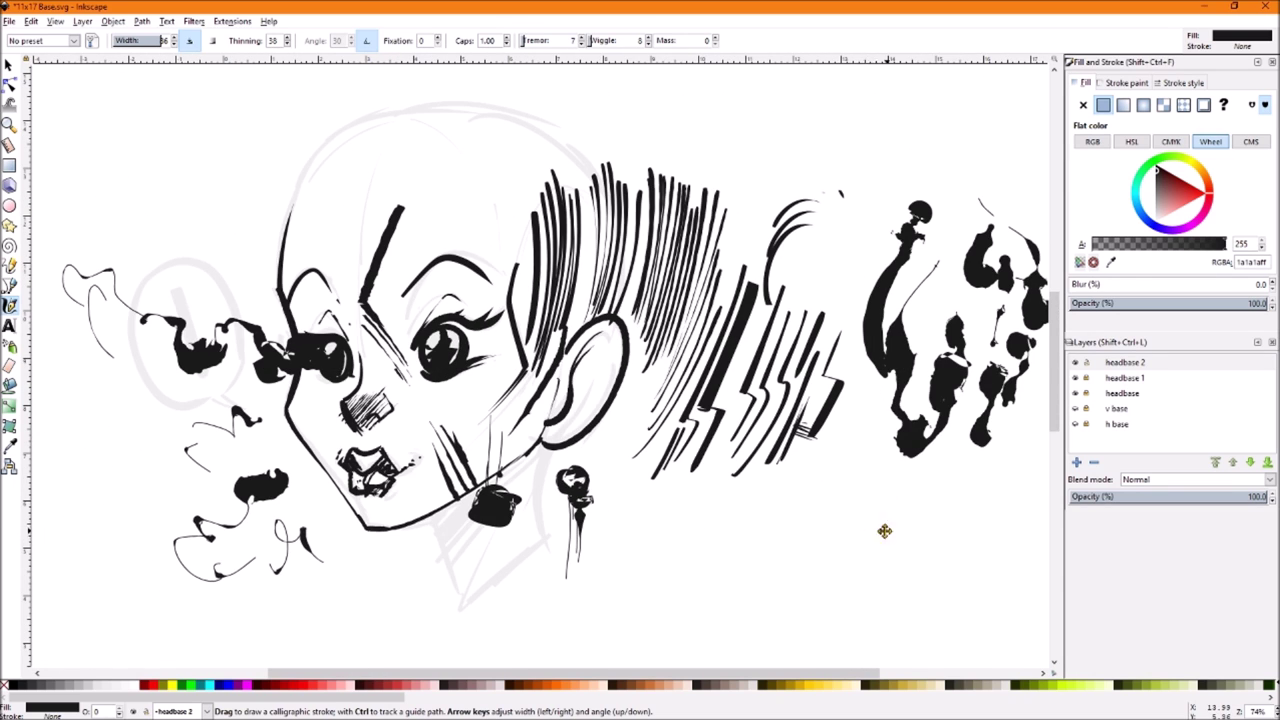
{"action": "left_click_drag", "start_coordinate": [886, 531], "coordinate": [828, 519]}
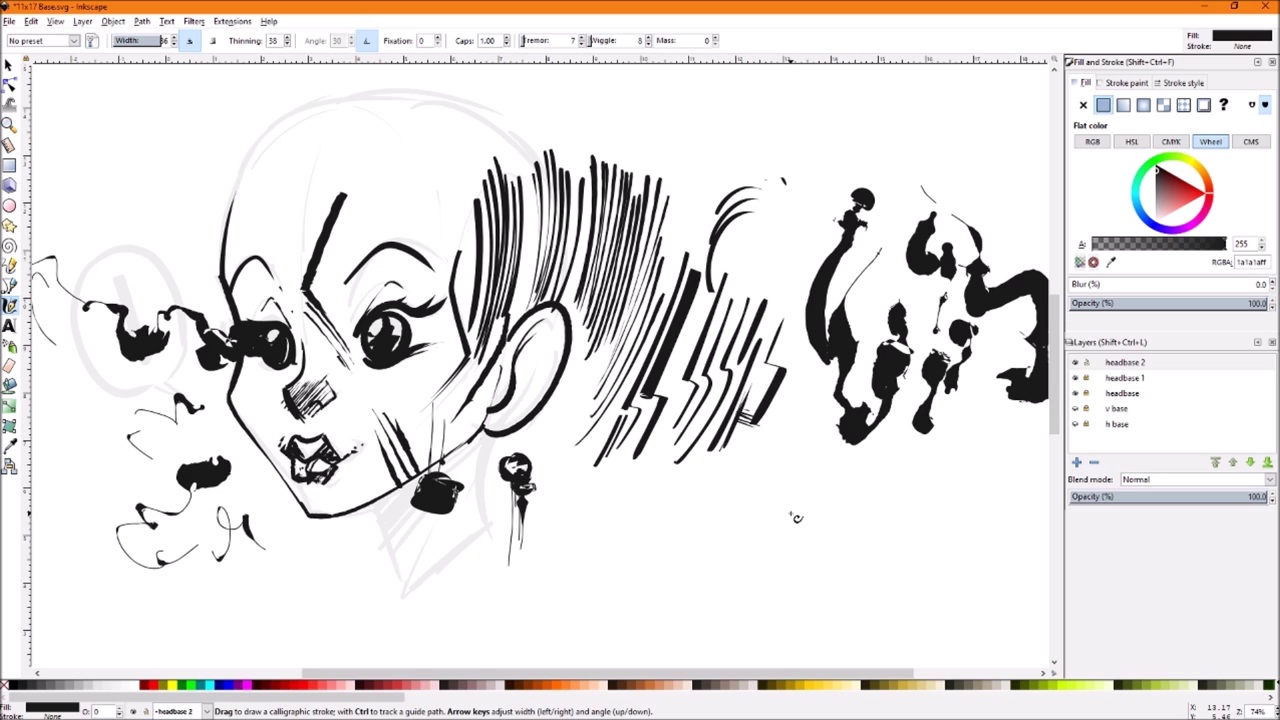
Set the stroke width to 55 and draw slanted, crossing splotchy hatch strokes below the hair hatching behind the ear
{"action": "left_click", "coordinate": [142, 42]}
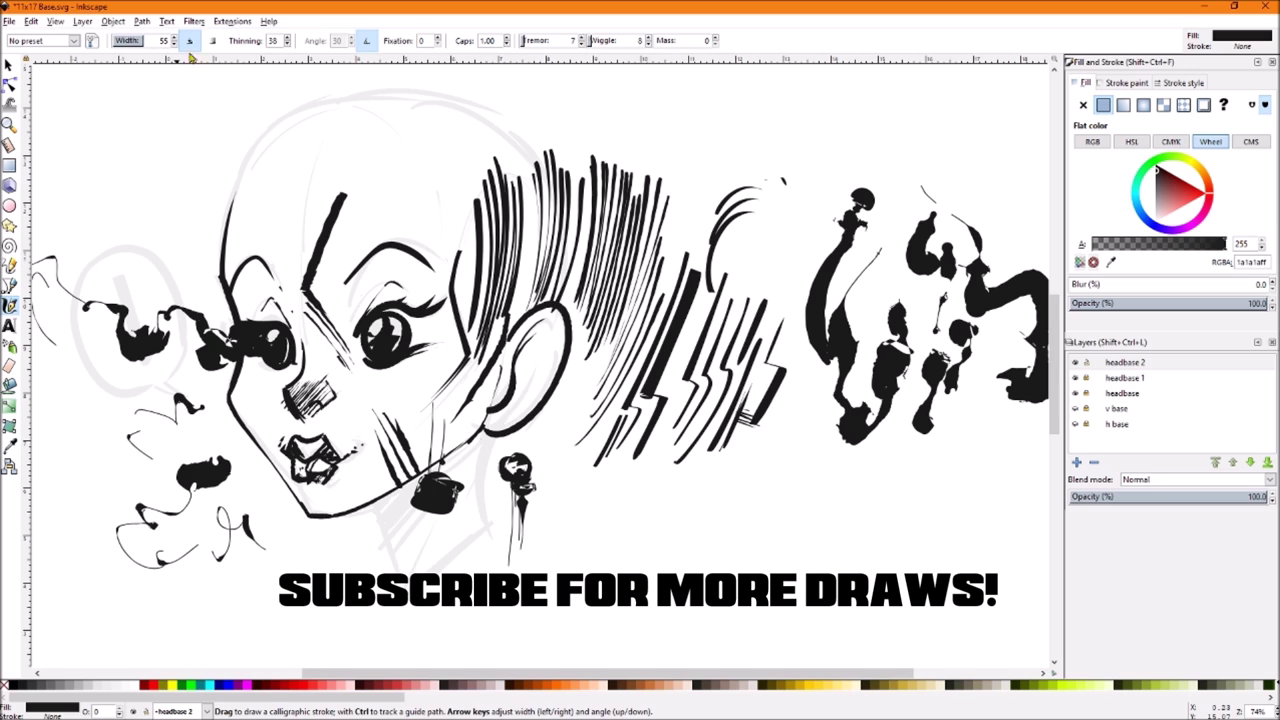
{"action": "left_click_drag", "start_coordinate": [640, 462], "coordinate": [557, 509]}
{"action": "left_click_drag", "start_coordinate": [612, 487], "coordinate": [556, 538]}
{"action": "mouse_move", "coordinate": [658, 472]}
{"action": "left_mouse_down"}
{"action": "mouse_move", "coordinate": [597, 530]}
{"action": "mouse_move", "coordinate": [659, 491]}
{"action": "left_mouse_up"}
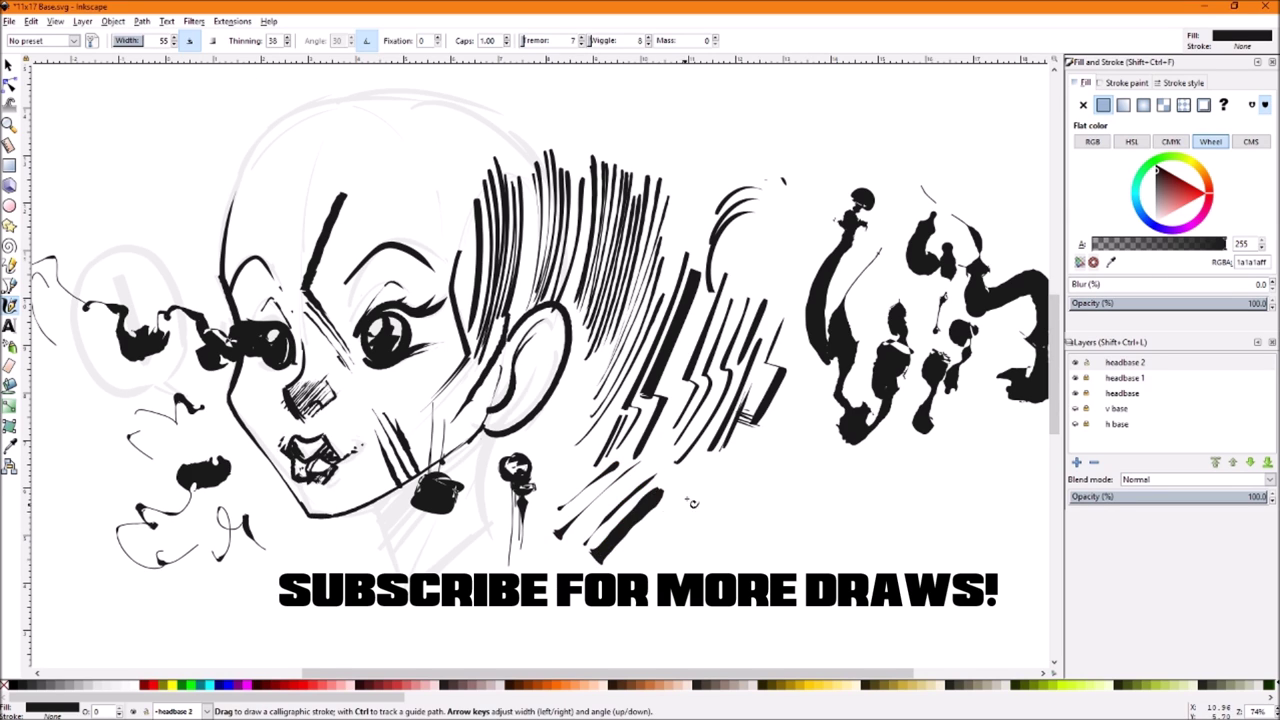
{"action": "mouse_move", "coordinate": [722, 462]}
{"action": "left_mouse_down"}
{"action": "mouse_move", "coordinate": [688, 521]}
{"action": "mouse_move", "coordinate": [750, 518]}
{"action": "left_mouse_up"}
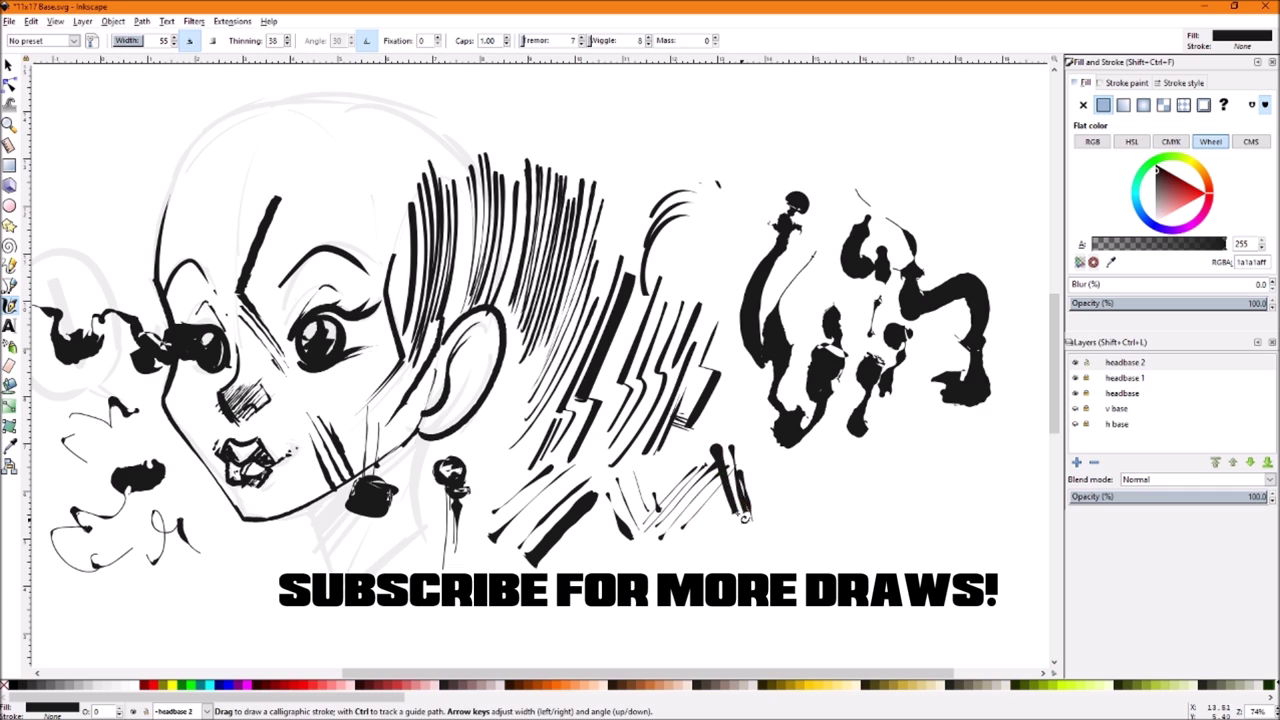
{"action": "left_click_drag", "start_coordinate": [829, 471], "coordinate": [875, 497]}
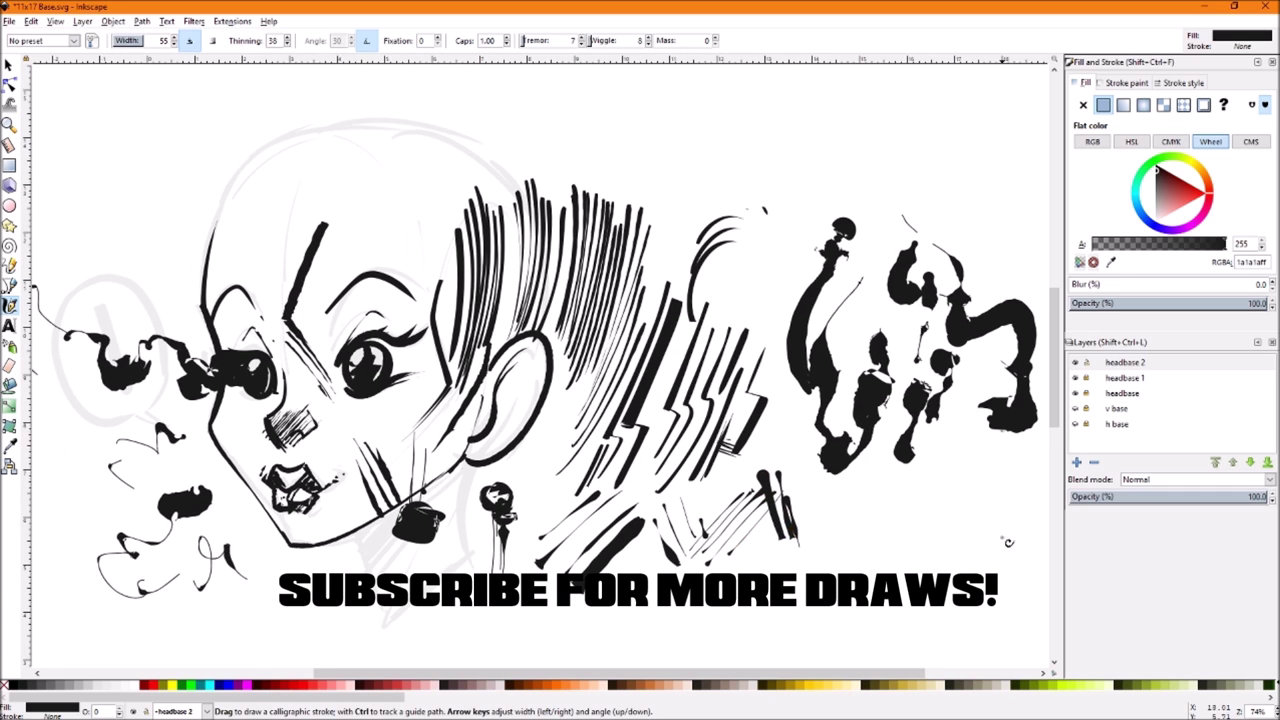
{"action": "left_click_drag", "start_coordinate": [963, 520], "coordinate": [942, 497]}
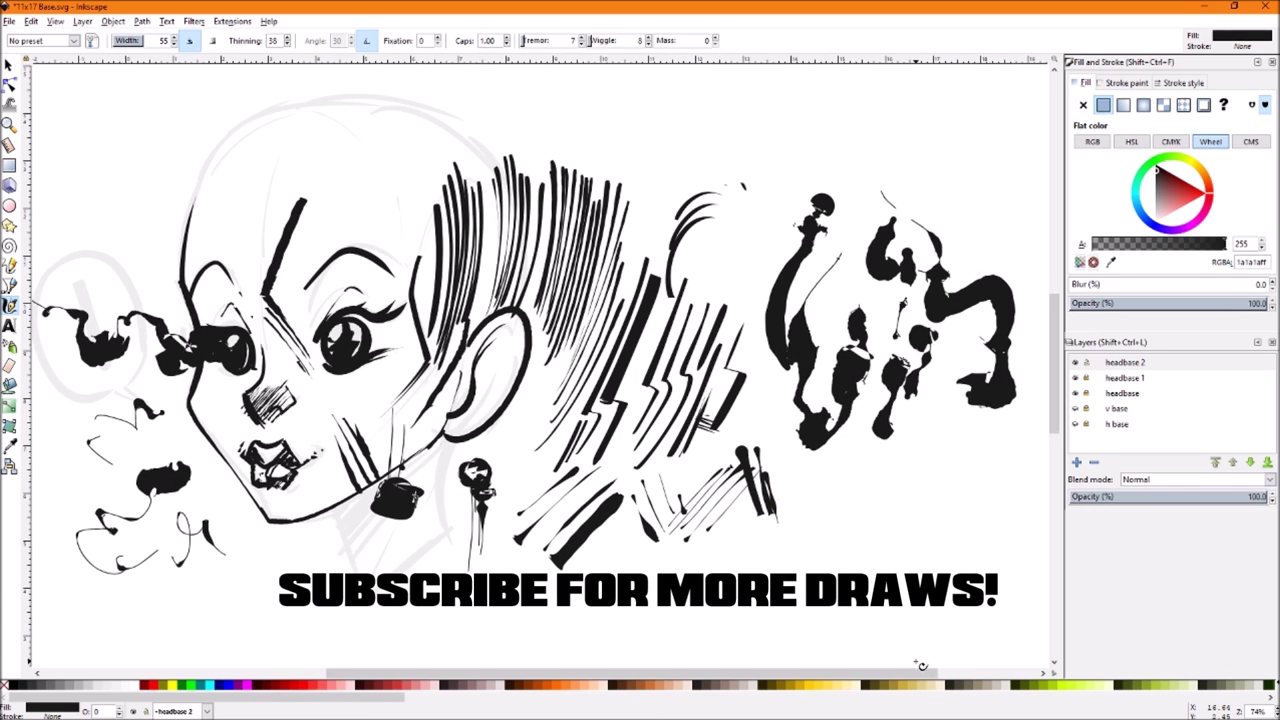